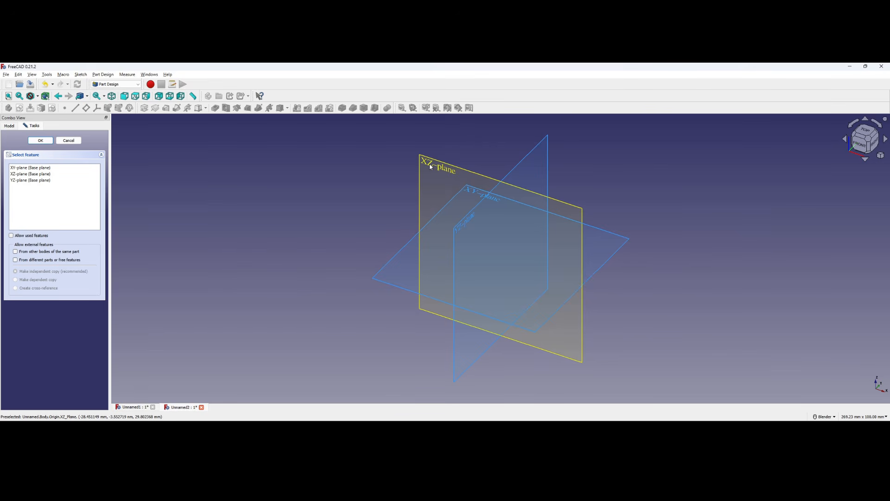
- Create a sketch on the XZ plane, start a polyline, and turn off Auto constraints
left_click(431, 166)
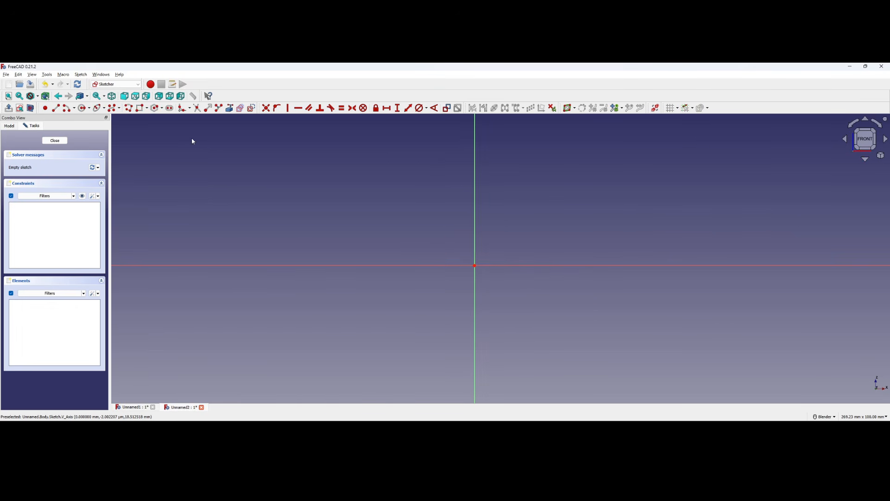
left_click(129, 108)
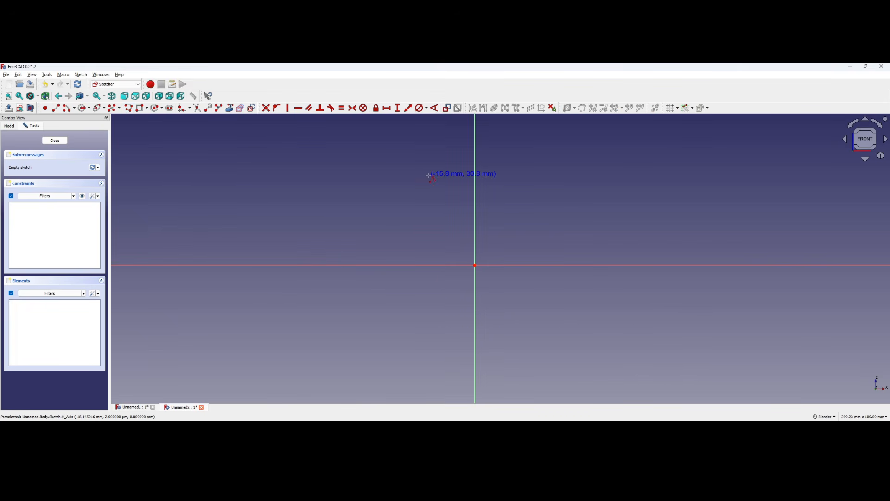
key("alt+Tab")
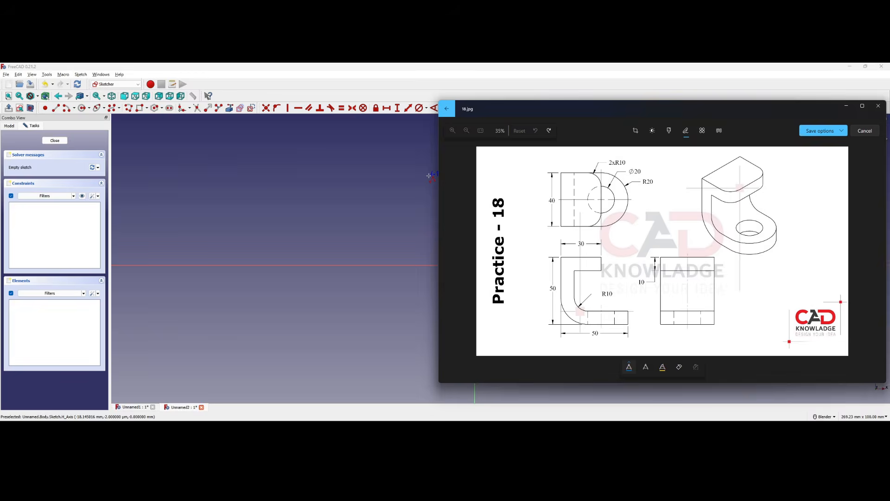
key("alt+Tab")
left_click(98, 196)
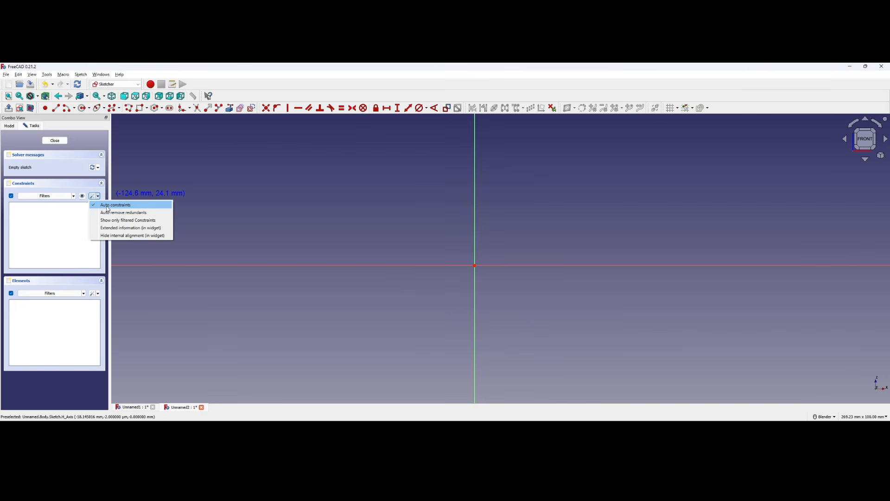
left_click(110, 206)
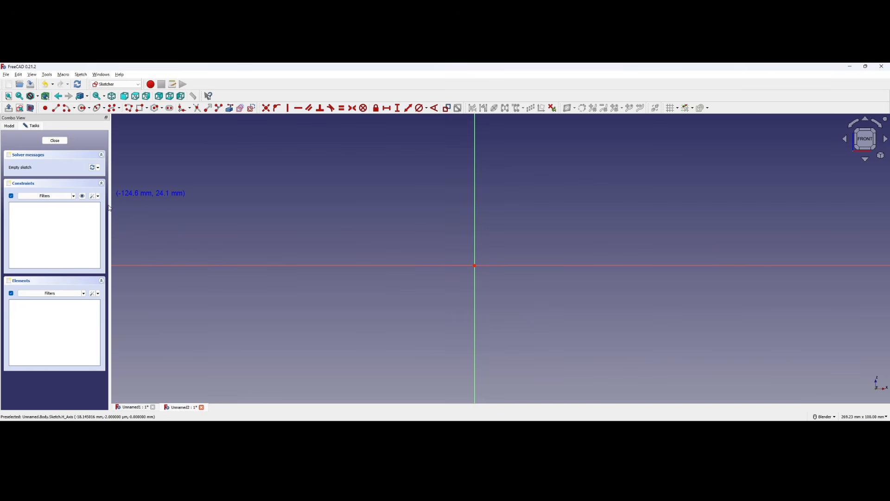
- Draw a closed eight-line C-shaped profile around the origin, with an upper arm, an upright and a lower arm
left_click(447, 185)
left_click(446, 286)
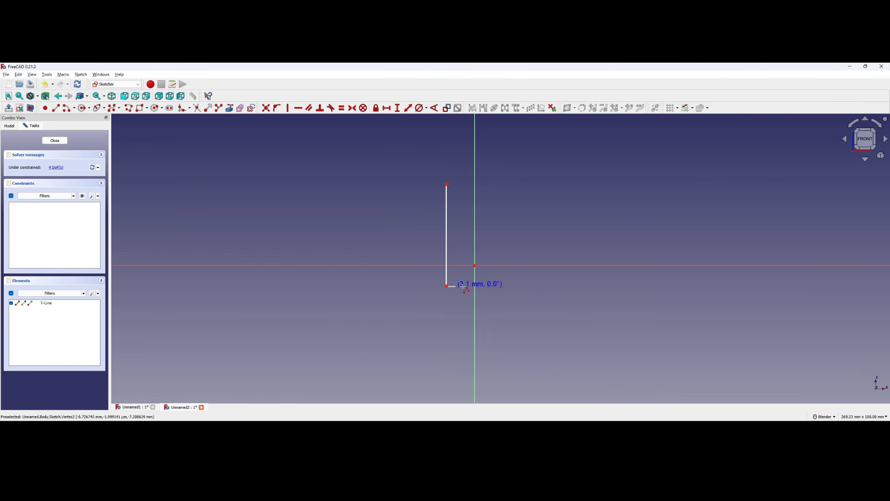
left_click(561, 286)
left_click(562, 315)
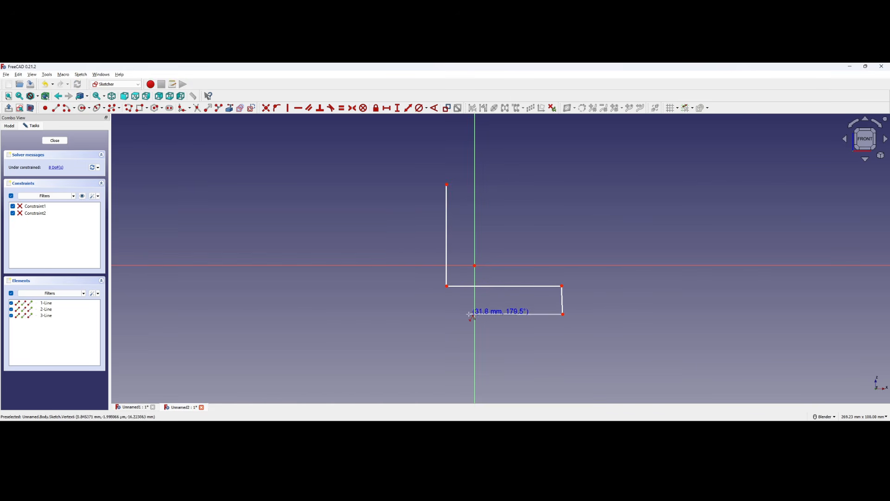
left_click(421, 315)
left_click(419, 156)
left_click(541, 156)
left_click(545, 187)
left_click(447, 184)
key("Escape")
- Test the unconstrained profile by moving its outer and inner upper corners freely, and compare it with the reference drawing
left_click_drag(455, 185, 455, 187)
mouse_move(422, 160)
left_mouse_down()
mouse_move(414, 153)
mouse_move(437, 147)
mouse_move(396, 154)
mouse_move(420, 149)
left_mouse_up()
left_click_drag(451, 185, 466, 200)
left_click_drag(419, 151, 399, 144)
left_click_drag(463, 202, 442, 179)
left_click_drag(401, 144, 410, 151)
key("alt+Tab")
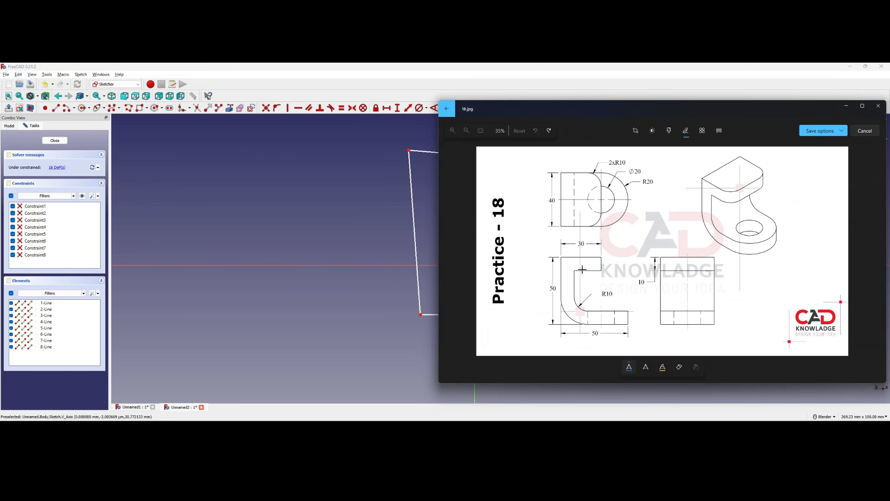
key("alt+Tab")
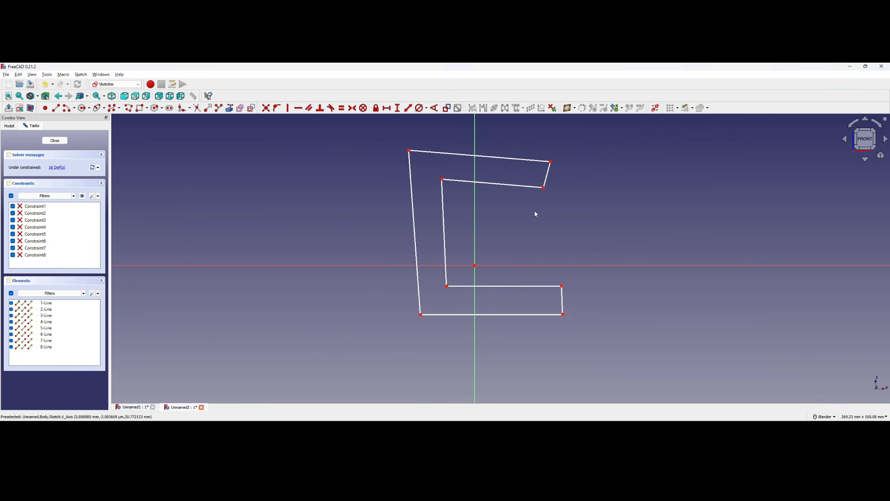
- Apply vertical constraints to the outer and inner upright lines and to the end lines of both arms
left_click(293, 109)
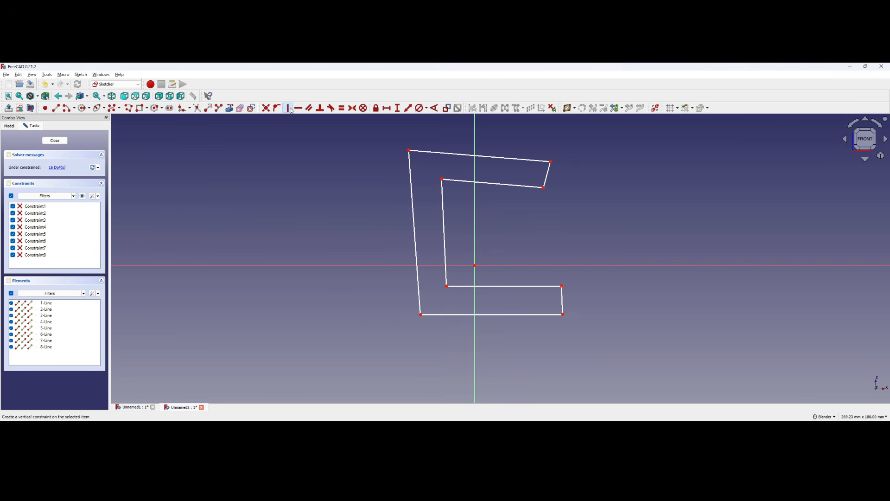
left_click(411, 186)
left_click(444, 199)
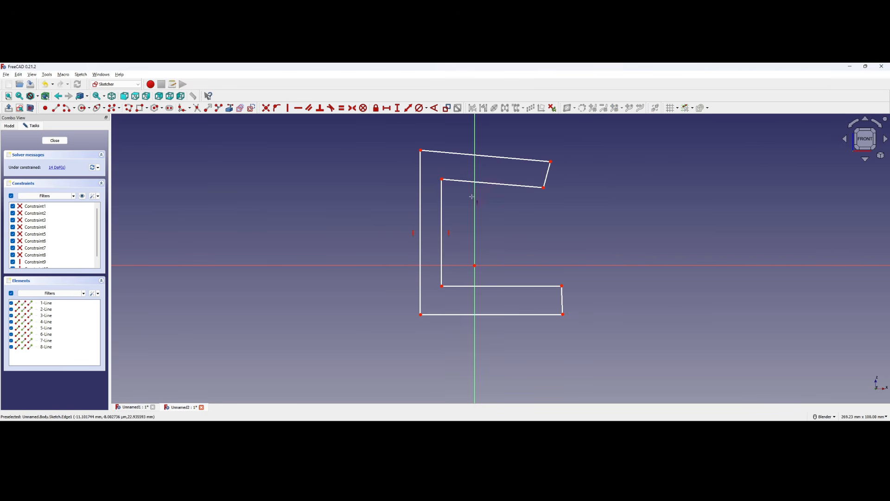
left_click(547, 177)
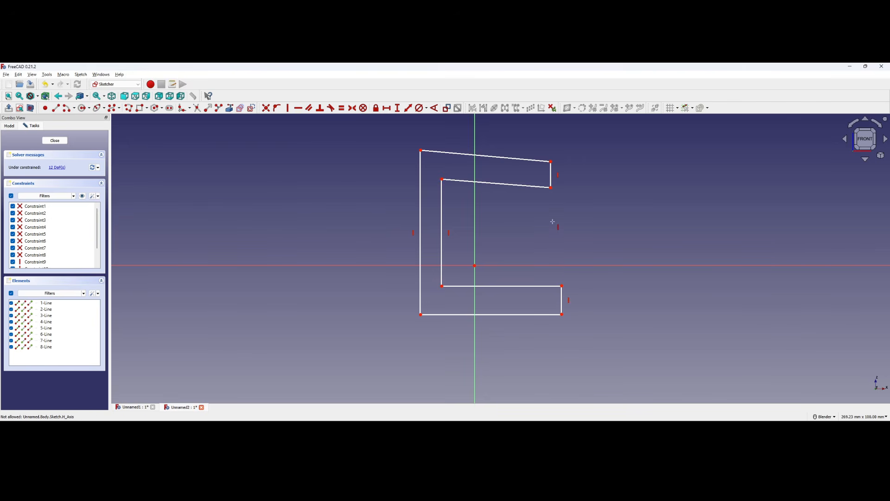
- Apply horizontal constraints to the upper and lower lines of both arms
left_click(300, 109)
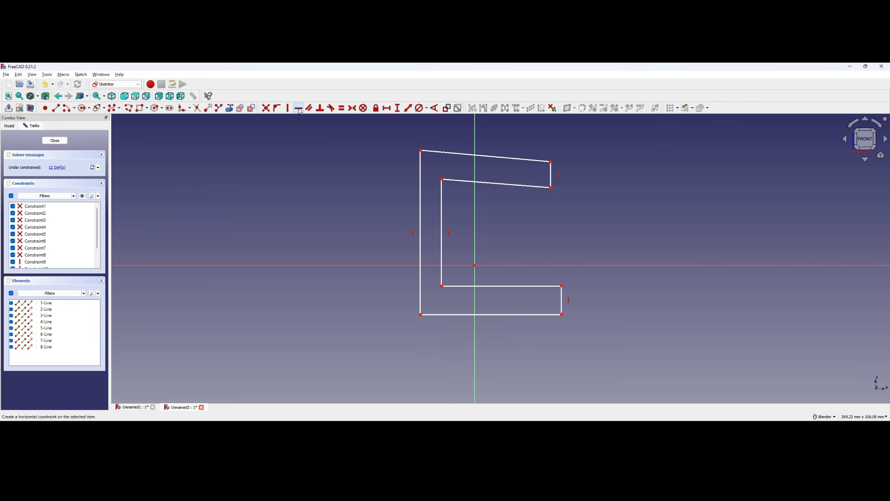
left_click(462, 153)
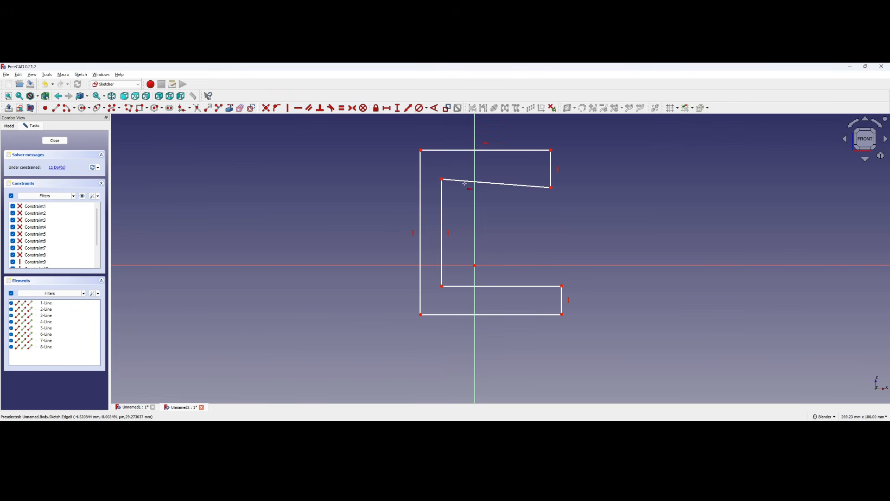
left_click(482, 183)
left_click(502, 286)
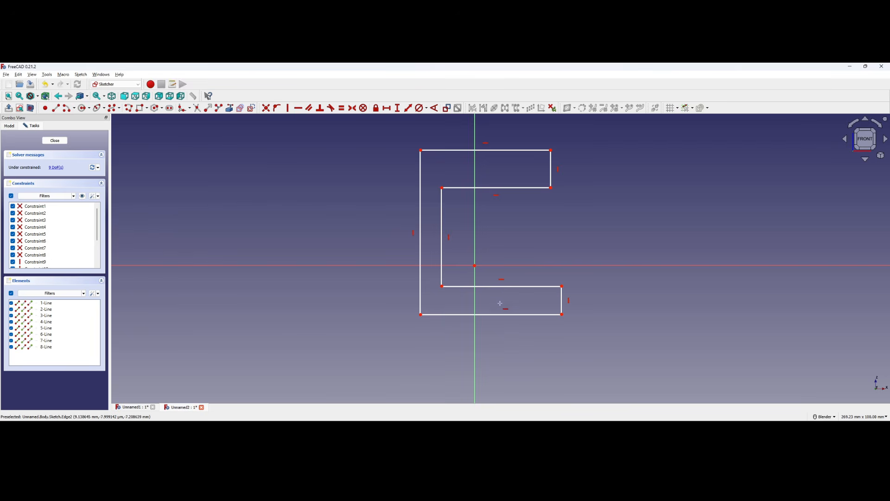
left_click(501, 315)
- Adjust the profile's proportions by moving its upright and upper arm edges, and turn Auto constraints back on
mouse_move(442, 189)
left_mouse_down()
mouse_move(450, 184)
mouse_move(446, 194)
left_mouse_up()
left_click_drag(421, 167, 398, 182)
left_click_drag(446, 209, 453, 192)
left_click(95, 195)
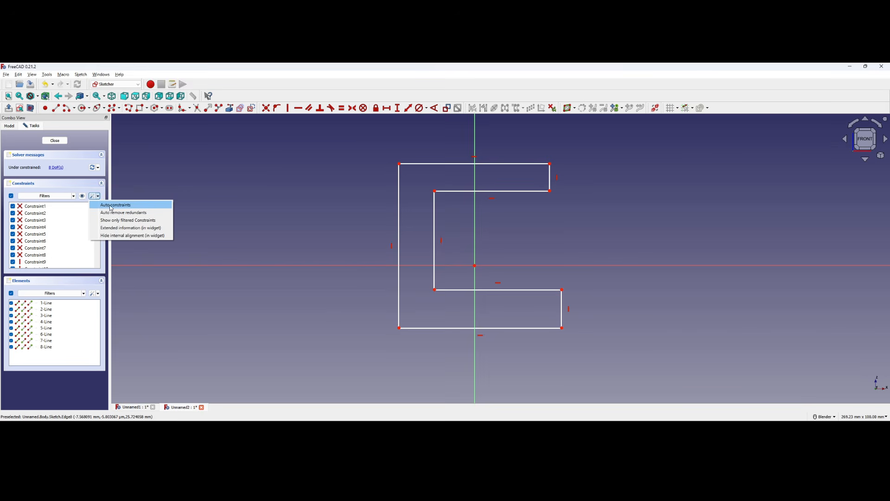
left_click(115, 206)
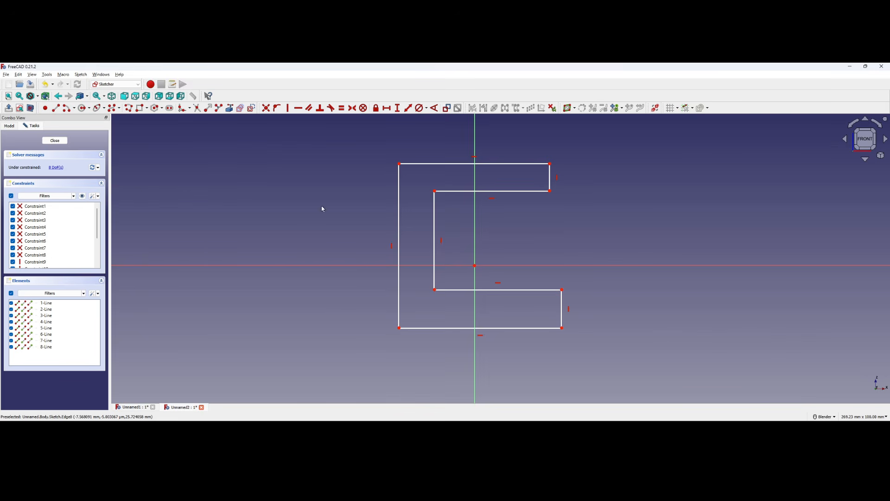
left_click_drag(461, 164, 459, 162)
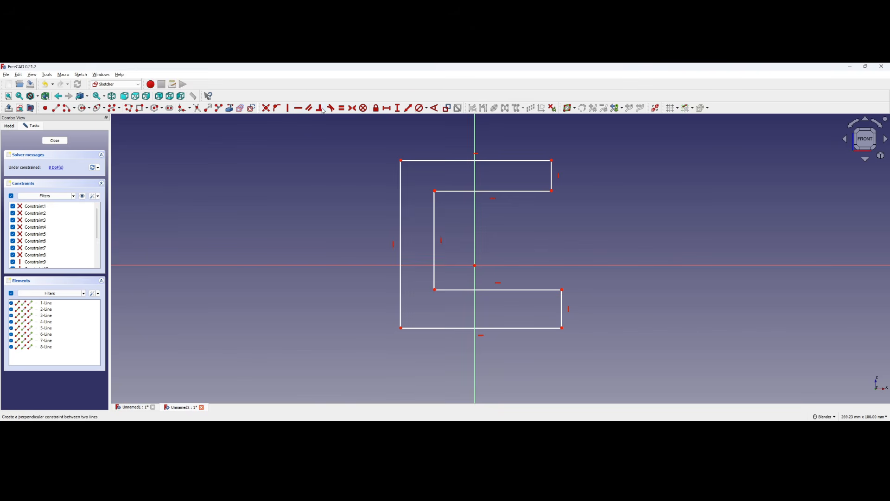
mouse_move(551, 170)
left_mouse_down()
mouse_move(524, 172)
mouse_move(536, 165)
left_mouse_up()
- Switch to the reference drawing 18.jpg and underline its 30 dimension and both 50 dimensions
key("alt+Tab")
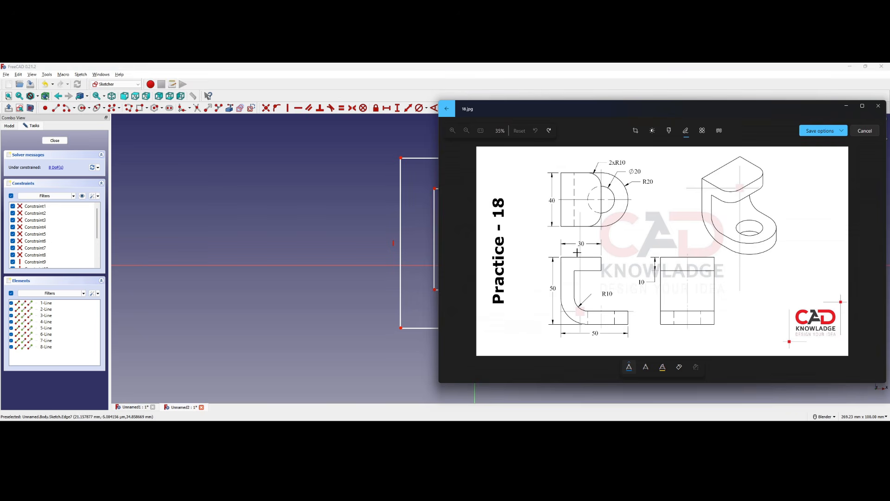
left_click_drag(584, 248, 585, 248)
key("alt+Tab")
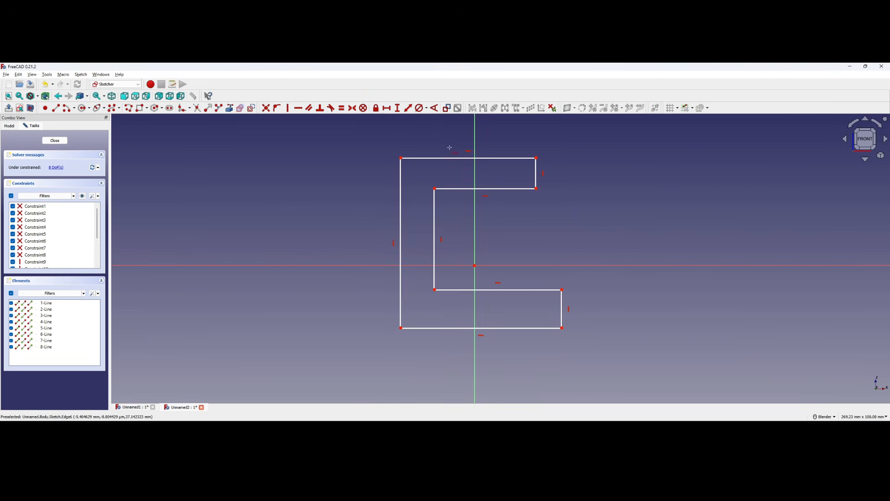
- Constrain the horizontal length of the profile's top edge to 30 mm and its bottom edge to 50 mm
left_click(388, 108)
left_click(460, 159)
type("3")
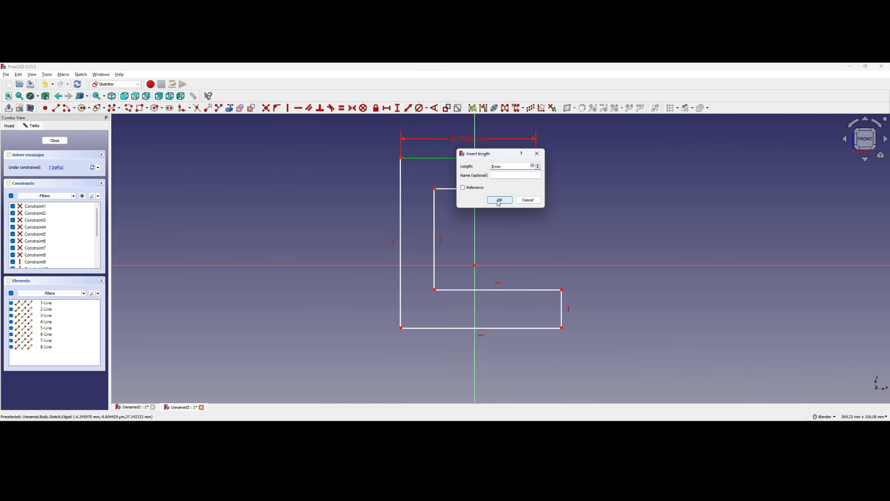
left_click(499, 200)
key("alt+Tab")
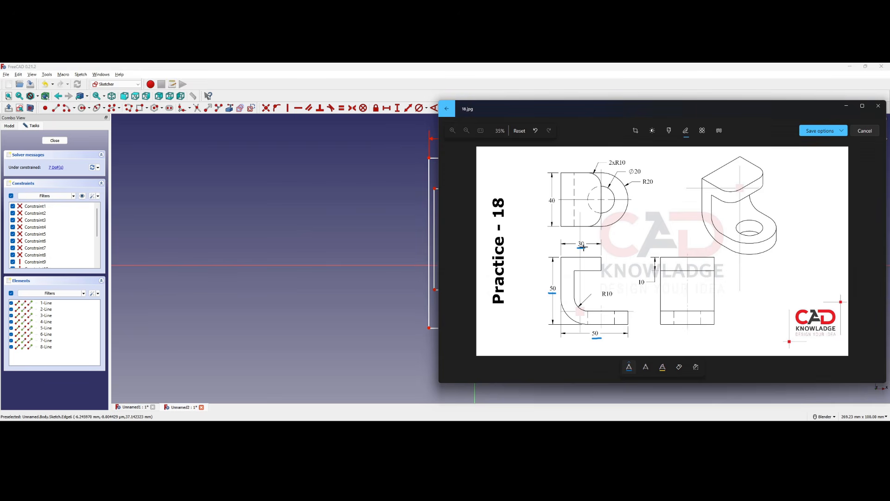
key("alt+Tab")
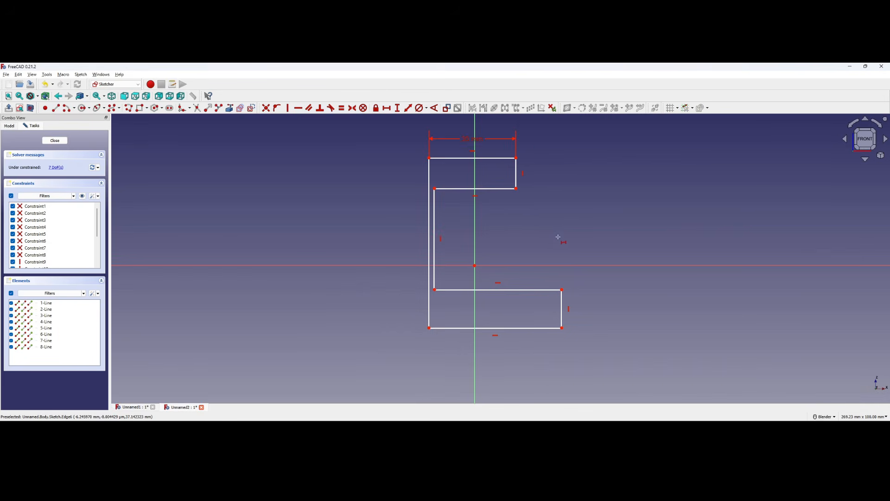
left_click(499, 328)
type("l50")
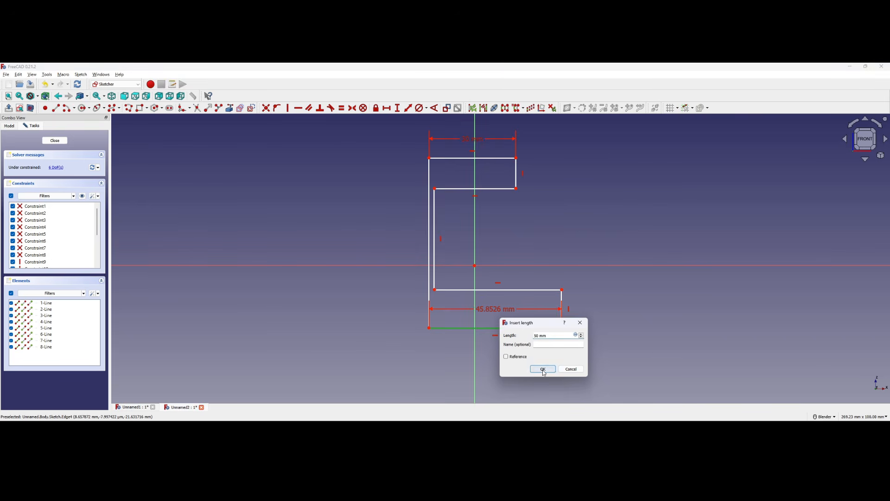
left_click(540, 368)
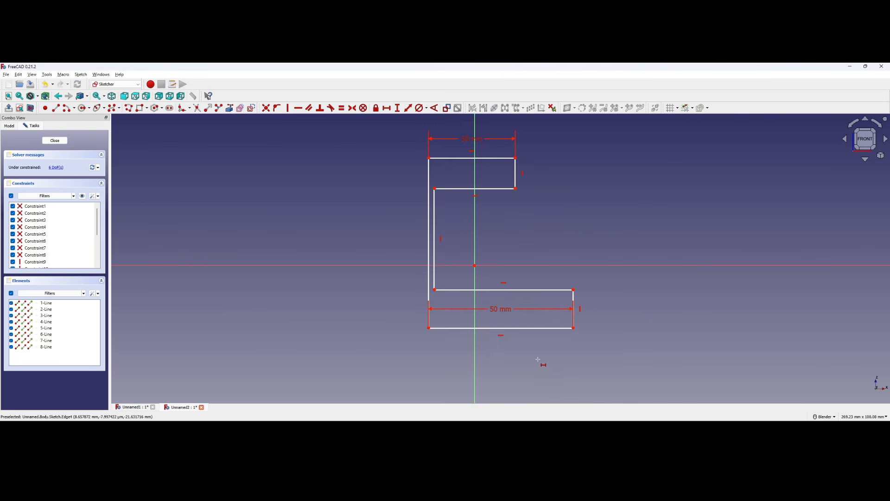
- Constrain the outer upright edge to a vertical length of 50 mm, and move the inner upright edge inward to thicken the wall
left_click(399, 110)
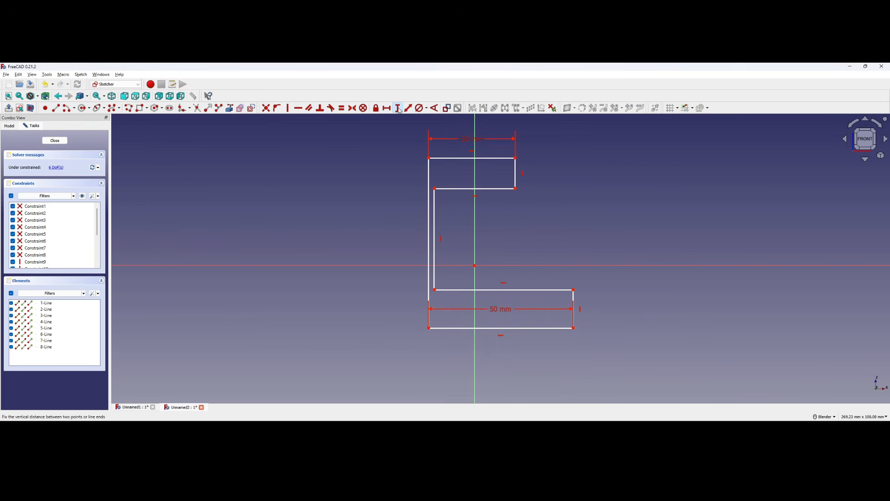
left_click(429, 171)
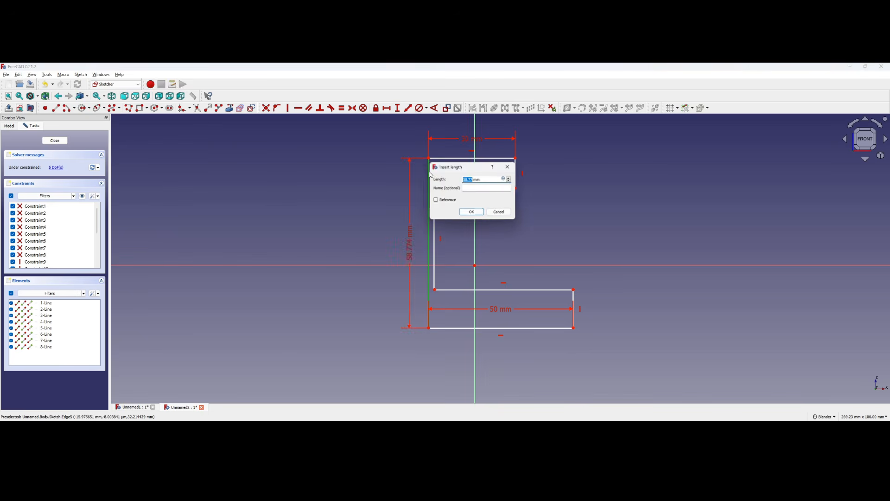
type("50")
left_click(472, 215)
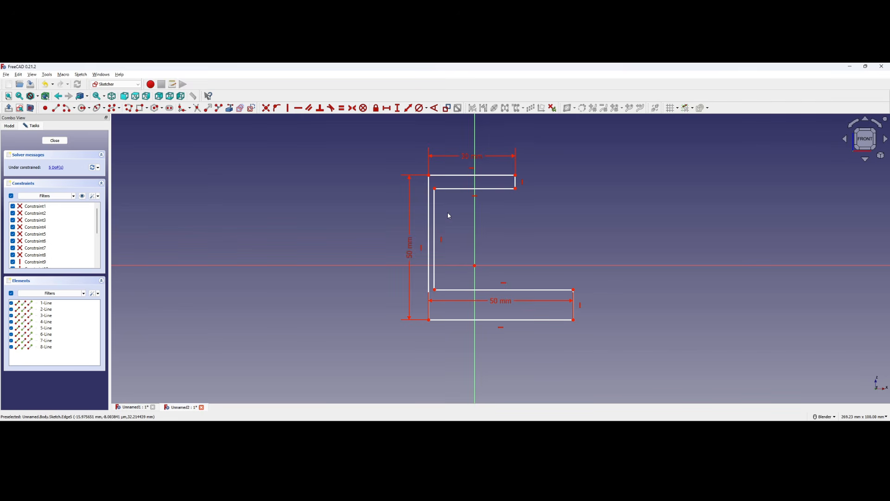
left_click_drag(435, 207, 515, 208)
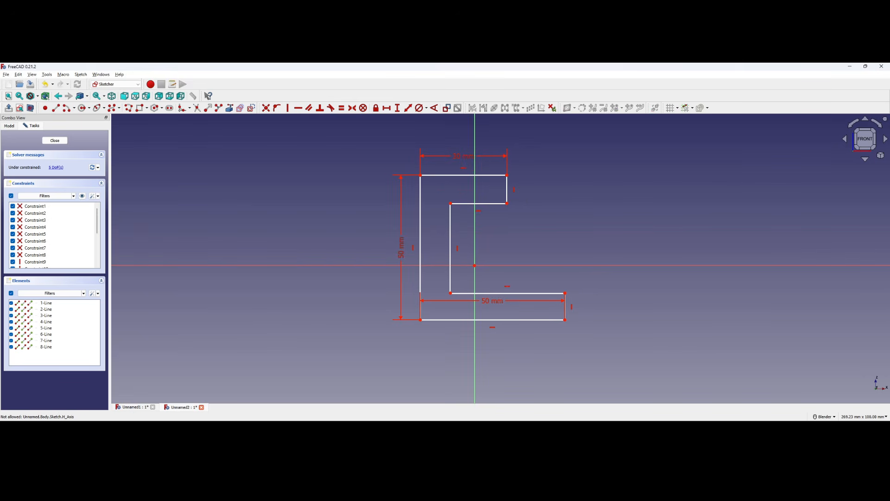
- Check the arm thickness on the reference drawing and constrain the end edges of both arms to a vertical length of 10 mm
key("alt+Tab")
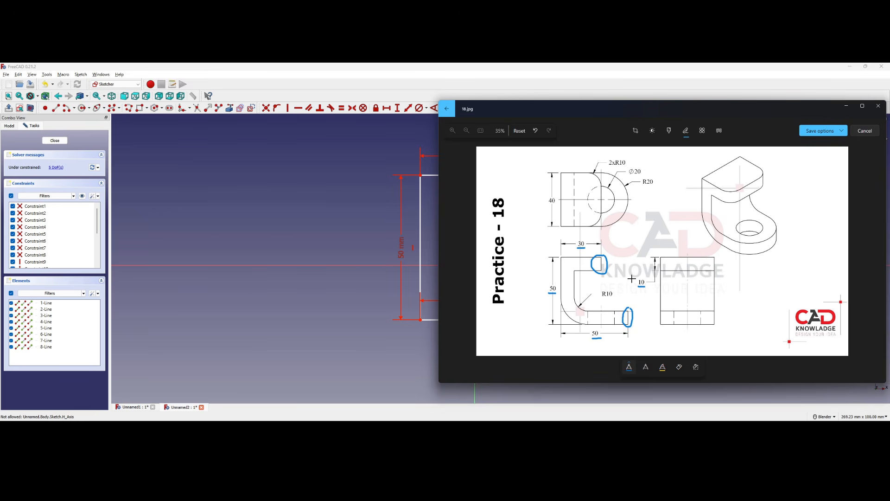
key("alt+Tab")
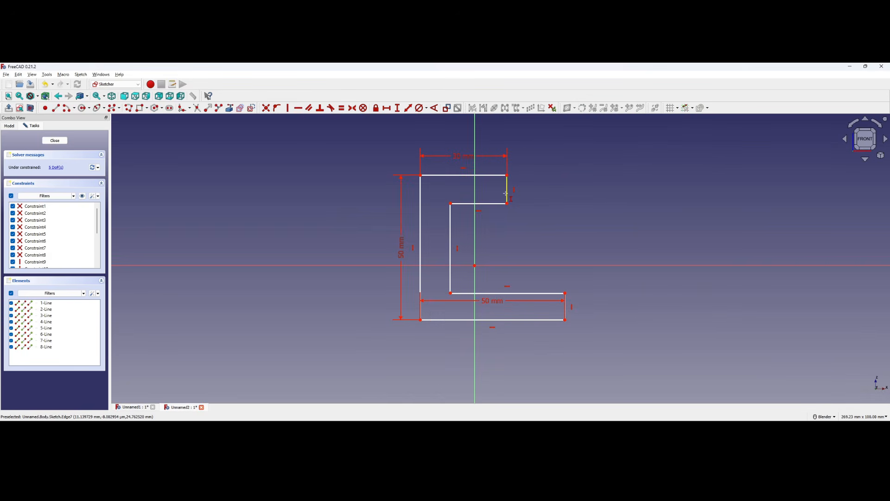
left_click(506, 193)
type("10")
left_click(550, 236)
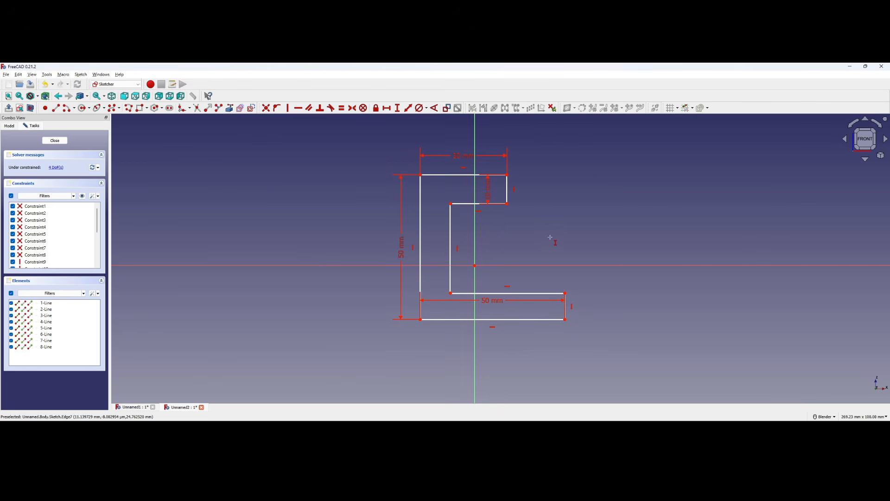
left_click(565, 312)
type("10")
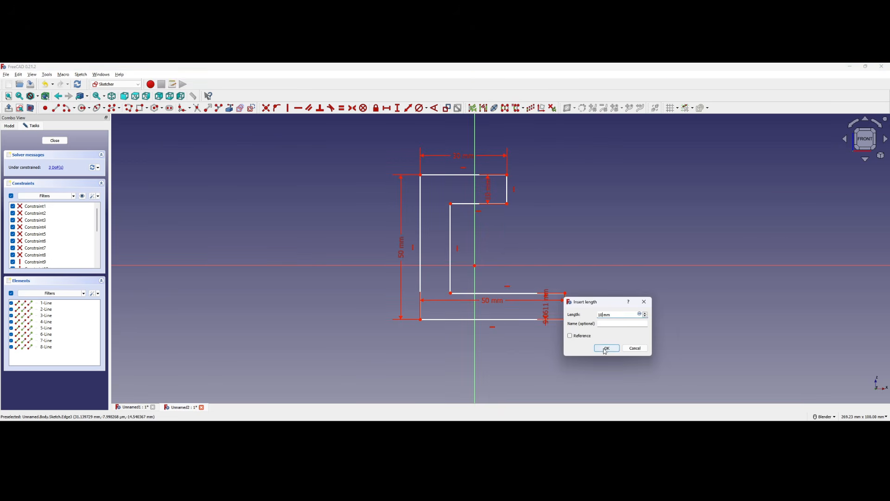
left_click(606, 349)
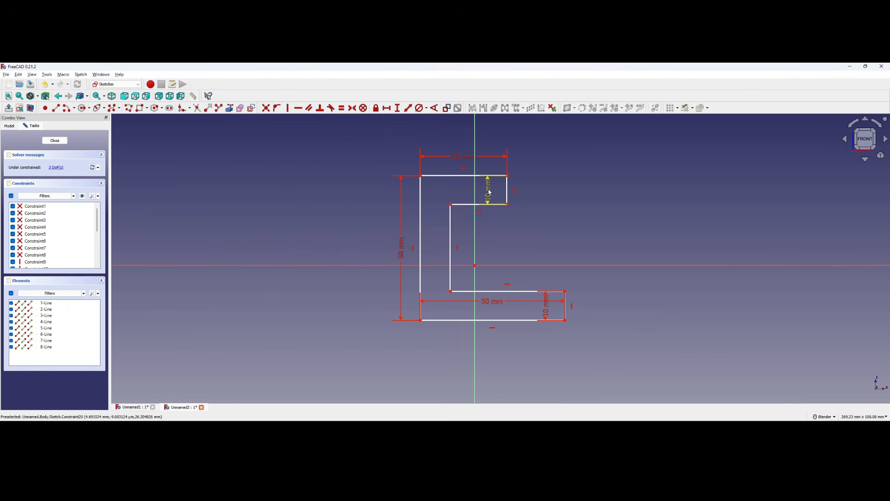
- Move both 10 mm dimensions and the lower 50 mm dimension outside the profile outline
left_click_drag(488, 191, 532, 191)
left_click_drag(547, 309, 587, 308)
left_click_drag(494, 301, 493, 345)
left_click_drag(590, 320, 594, 308)
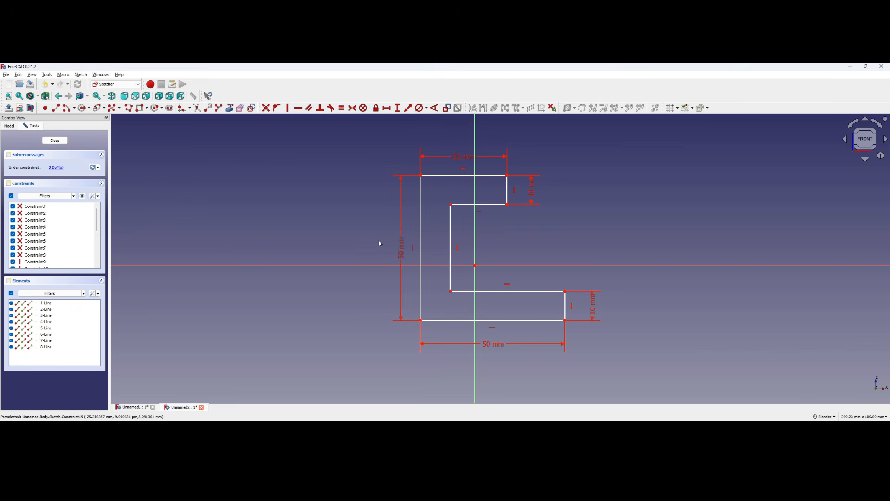
- Check the sketch editing font size in the Sketcher display preferences without changing it
left_click(19, 75)
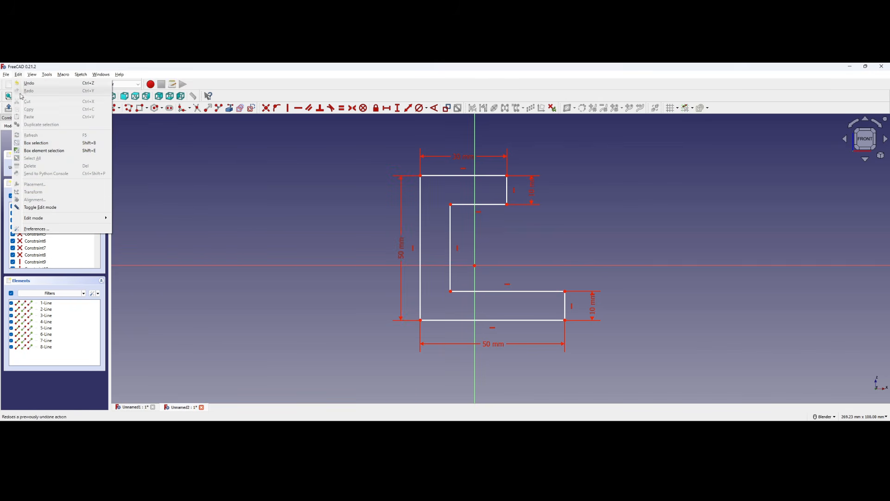
left_click(51, 227)
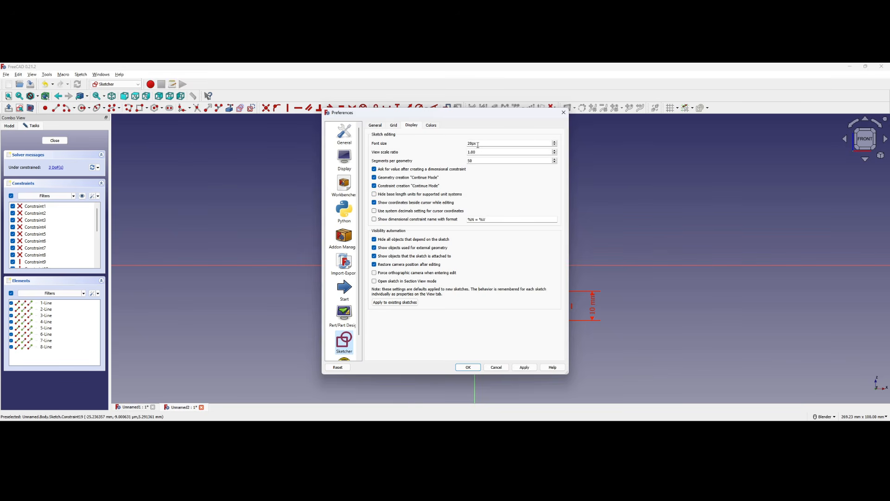
left_click(563, 112)
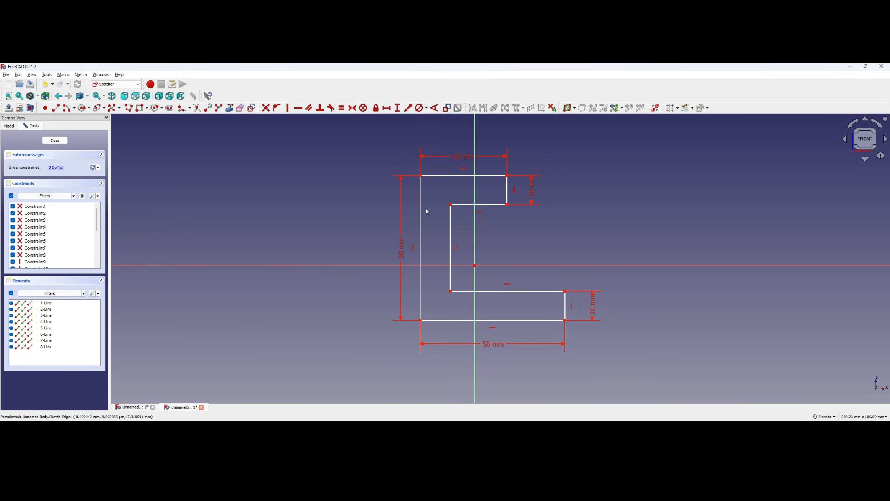
- Check the bend on the reference drawing and fillet the profile's lower inner corner between the upright and the lower arm
mouse_move(423, 203)
left_mouse_down()
mouse_move(414, 204)
mouse_move(422, 209)
left_mouse_up()
key("alt+Tab")
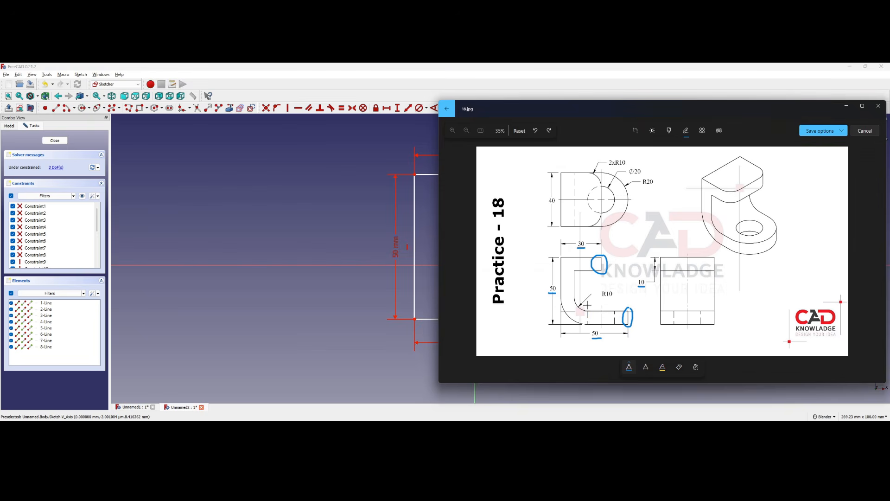
left_click(388, 197)
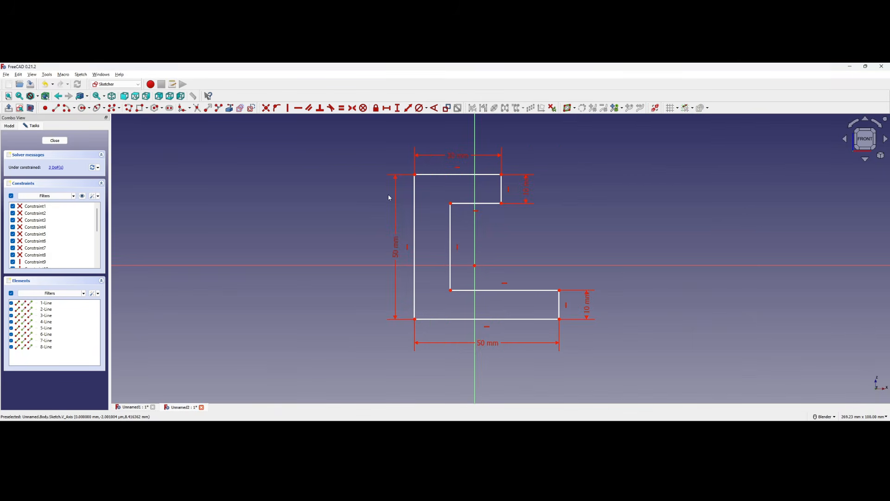
left_click(182, 111)
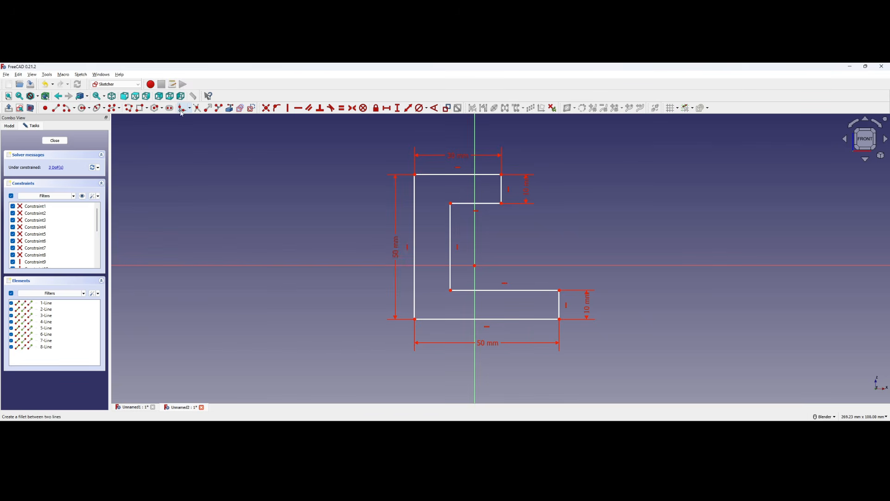
left_click(452, 268)
left_click(466, 291)
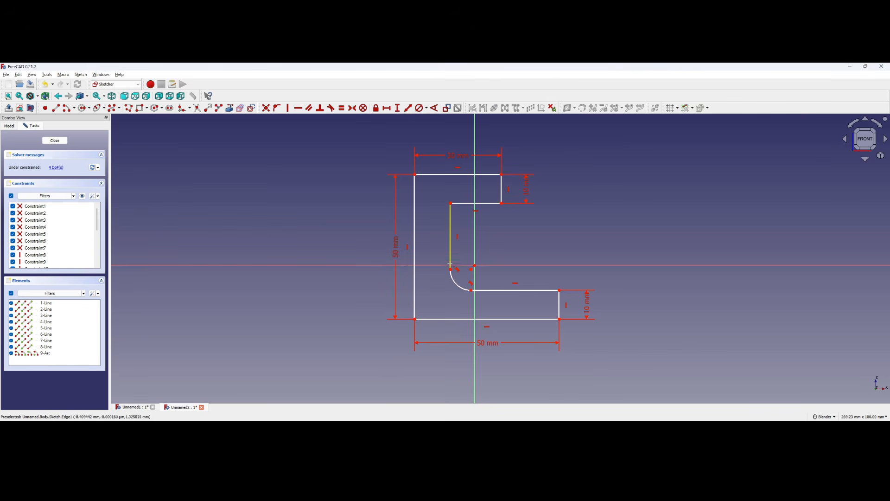
- Enlarge the inner corner arc and constrain its diameter to 20 mm, matching the R10 on the reference drawing
mouse_move(472, 273)
left_mouse_down()
mouse_move(463, 283)
mouse_move(493, 246)
mouse_move(463, 277)
mouse_move(485, 254)
left_mouse_up()
left_click(460, 281)
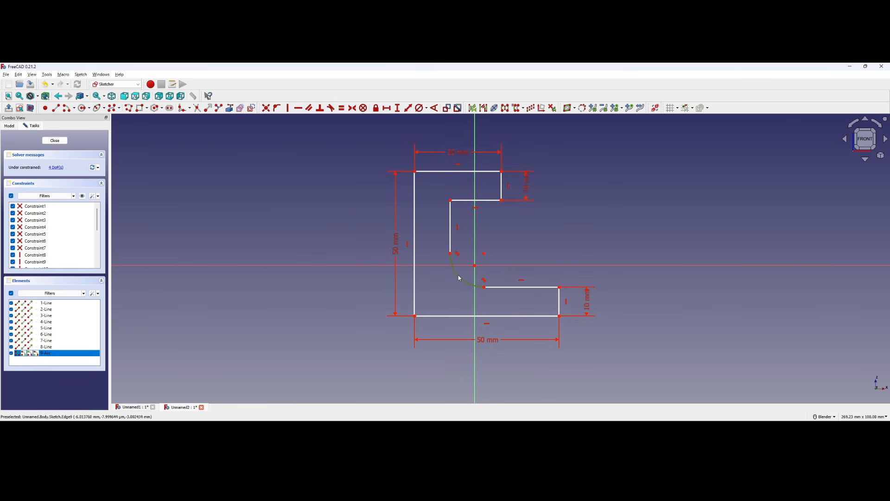
left_click(420, 108)
key("alt+Tab")
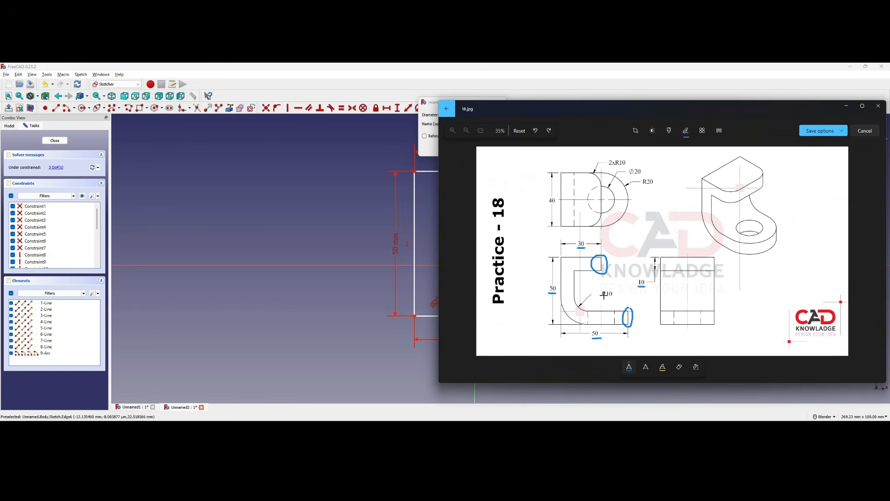
key("alt+Tab")
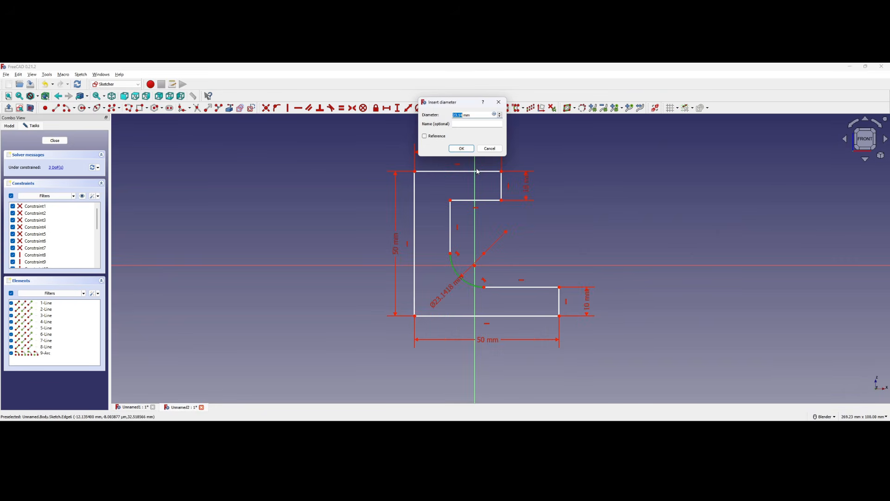
type("20")
left_click(466, 150)
- Check the outer bend on the reference drawing, fillet the profile's lower outer corner and slightly enlarge the resulting arc
key("alt+Tab")
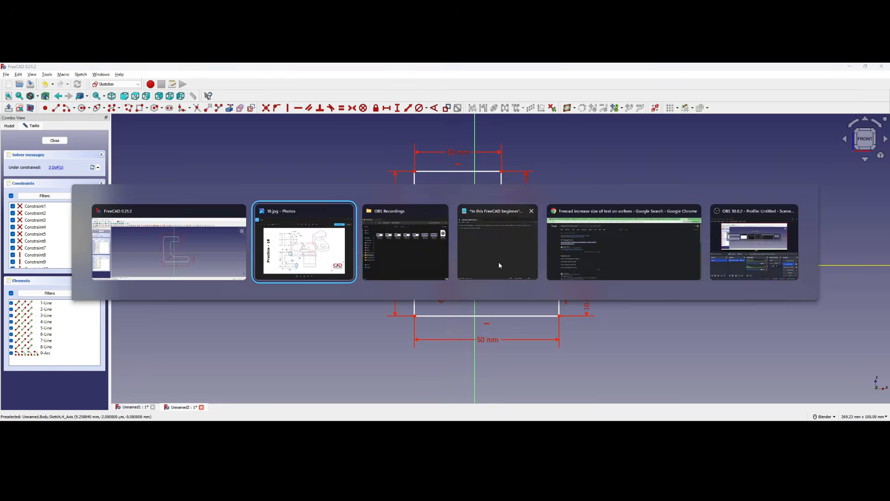
left_click_drag(560, 307, 586, 331)
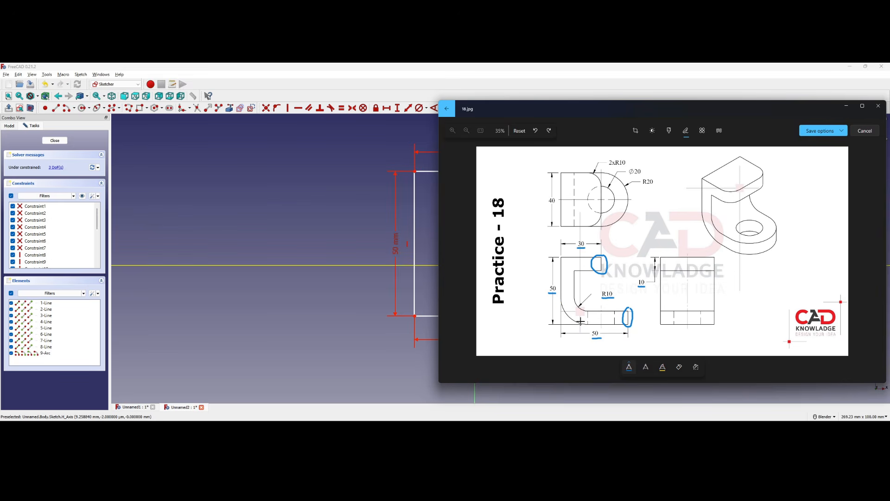
key("alt+Tab")
left_click(179, 111)
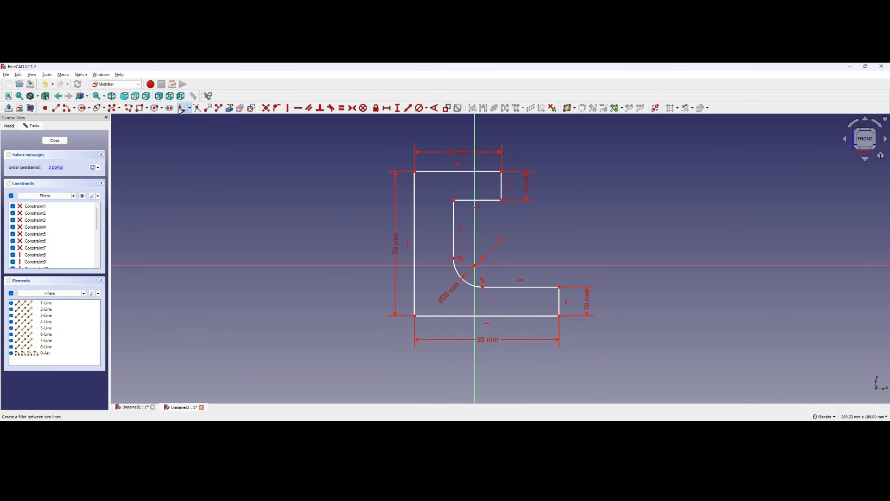
left_click(415, 288)
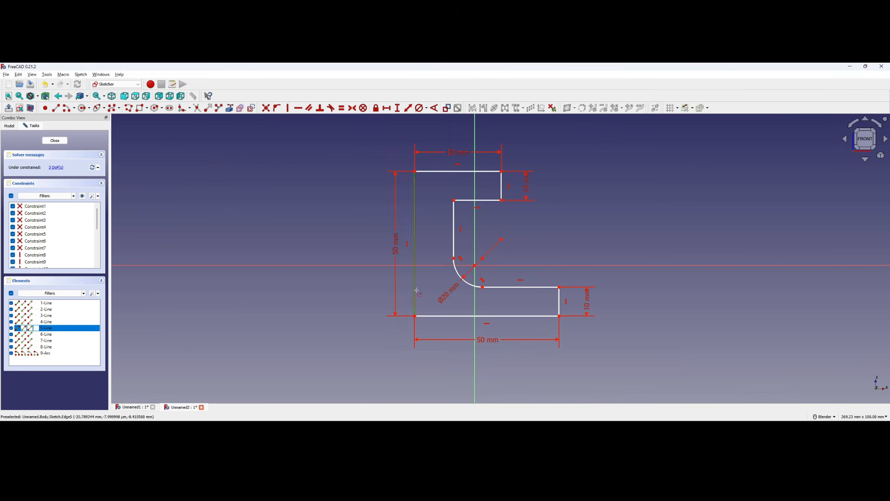
left_click(443, 316)
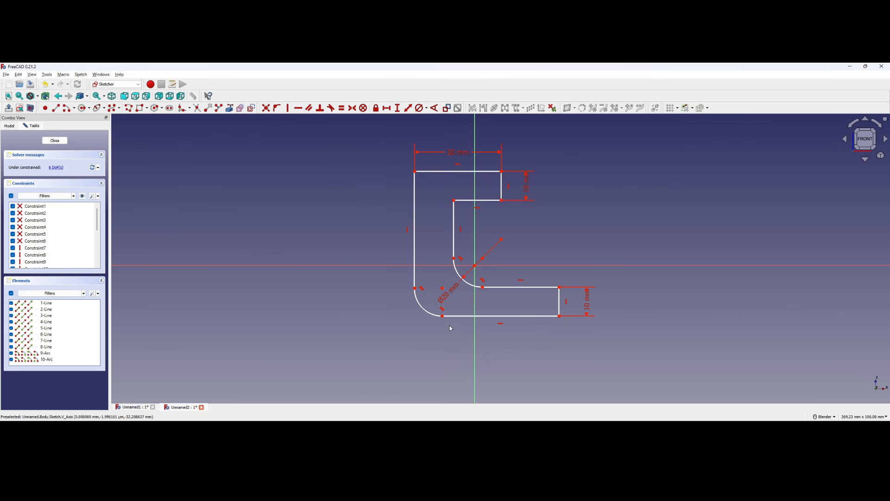
left_click_drag(443, 288, 452, 283)
- Mark where the bend starts and ends on the reference drawing, and undo those marks
key("alt+Tab")
left_click_drag(560, 302, 589, 323)
key("ctrl+z")
left_click_drag(575, 297, 584, 312)
key("ctrl+z")
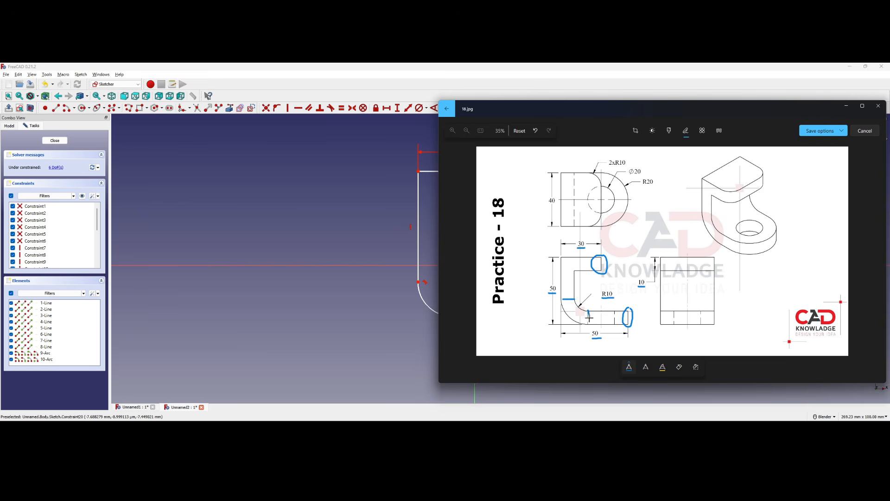
key("ctrl+z")
key("ctrl+z")
key("alt+Tab")
- Enlarge the outer corner arc and make its centre coincident with the inner arc's centre, testing the link by moving the centre
left_click_drag(454, 285, 484, 259)
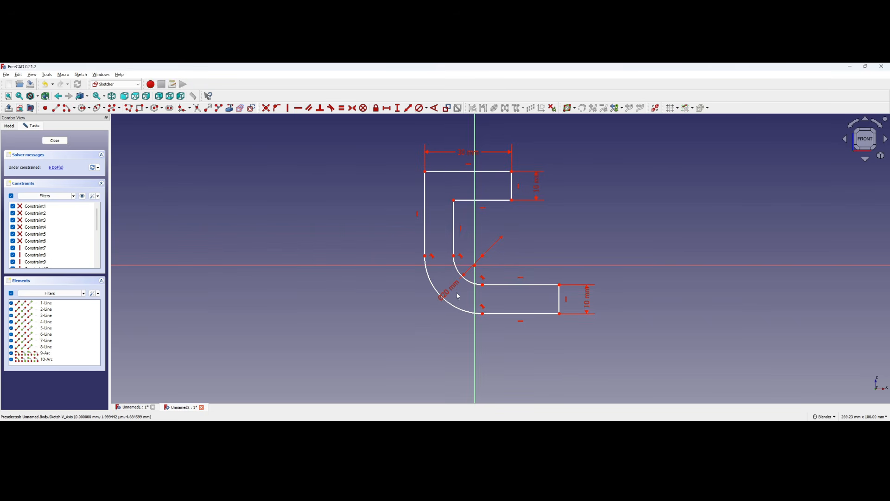
key("alt+Tab")
key("alt+Tab")
left_click_drag(484, 261, 484, 260)
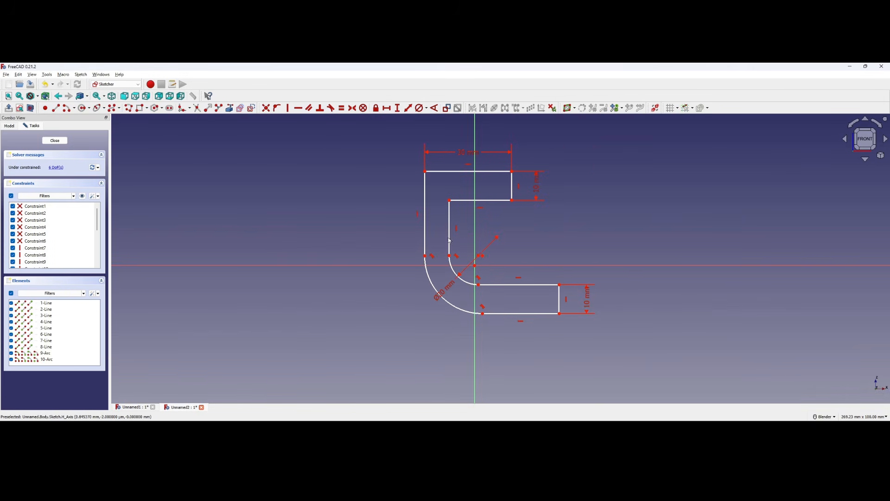
left_click(267, 110)
scroll(480, 256, "up", 5)
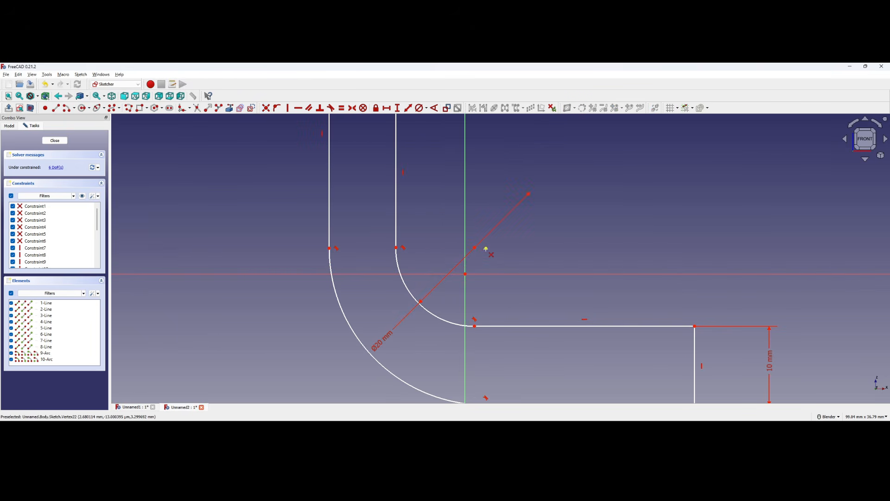
left_click(486, 249)
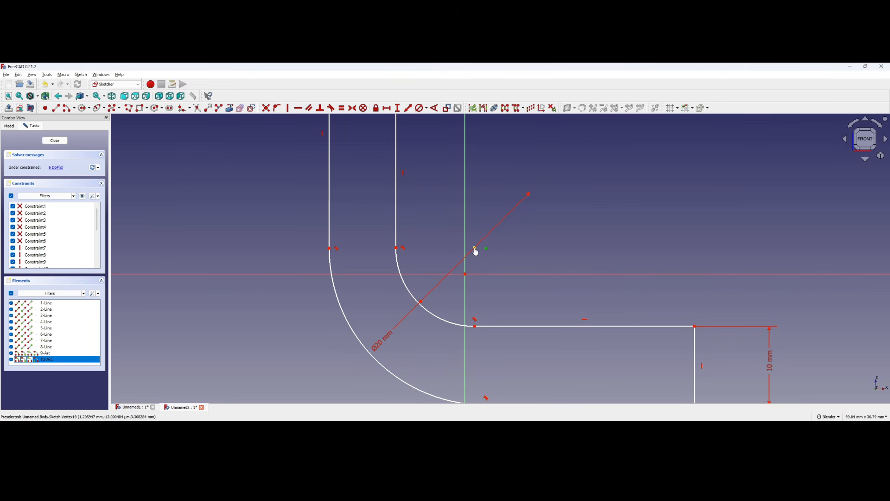
left_click(474, 248)
scroll(487, 251, "down", 3)
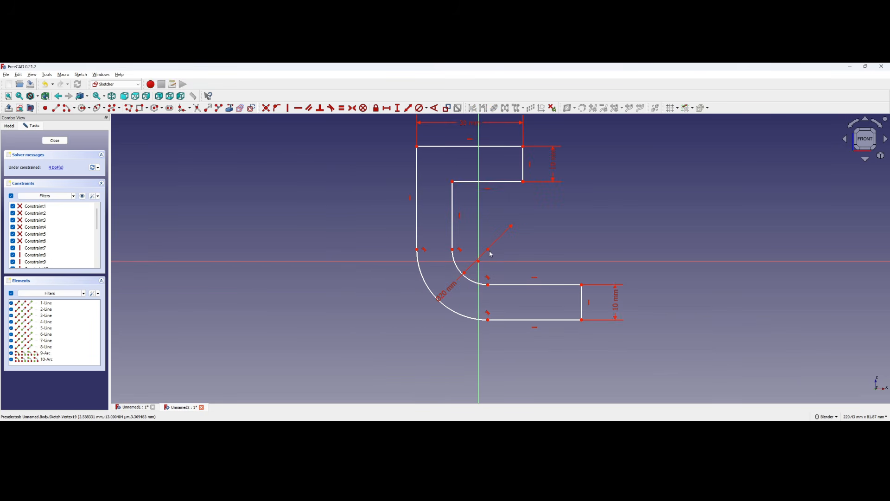
mouse_move(489, 250)
left_mouse_down()
mouse_move(495, 245)
mouse_move(485, 253)
left_mouse_up()
scroll(499, 253, "down", 3)
scroll(500, 253, "up", 3)
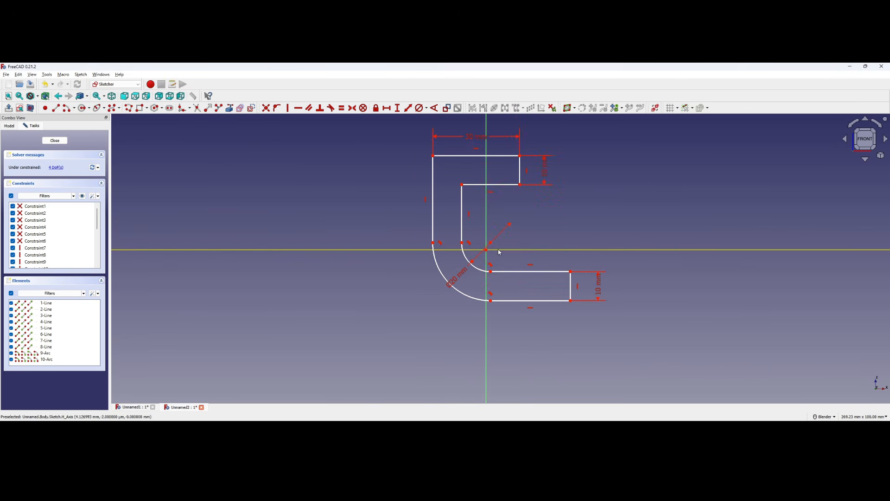
- Undo the recent marks on the reference drawing and mark the two extents of the lower 50 mm dimension
key("alt+Tab")
left_click_drag(549, 293, 556, 294)
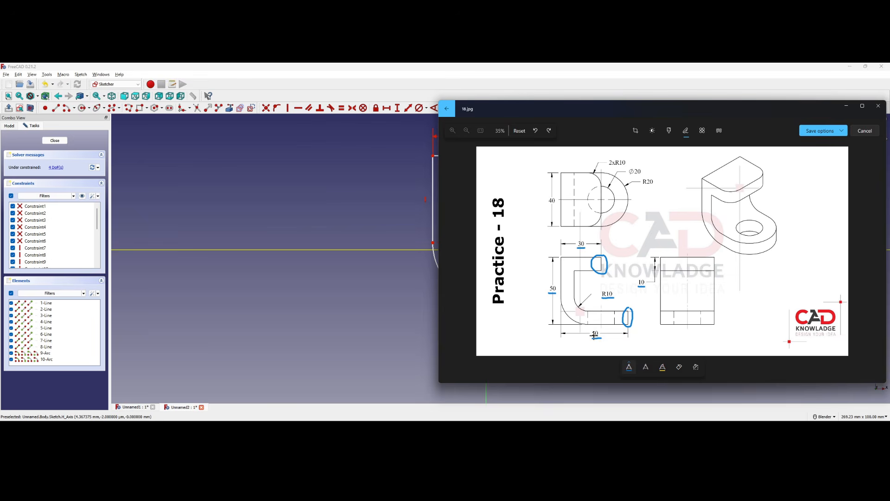
key("ctrl+z")
key("ctrl+z")
key("ctrl+z")
key("ctrl+z")
left_click_drag(561, 304, 563, 298)
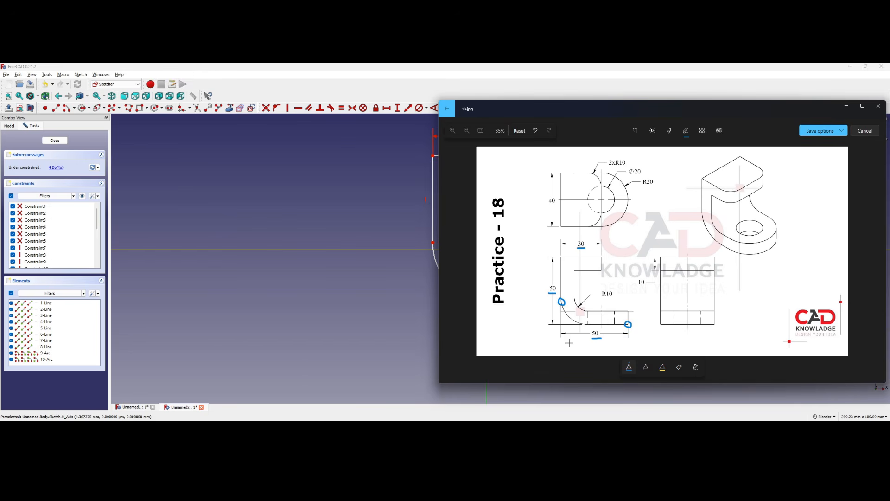
- Constrain the horizontal distance from the outer arc's upper end to the lower arm's tip to 50 mm, placing the dimension below the profile
key("alt+Tab")
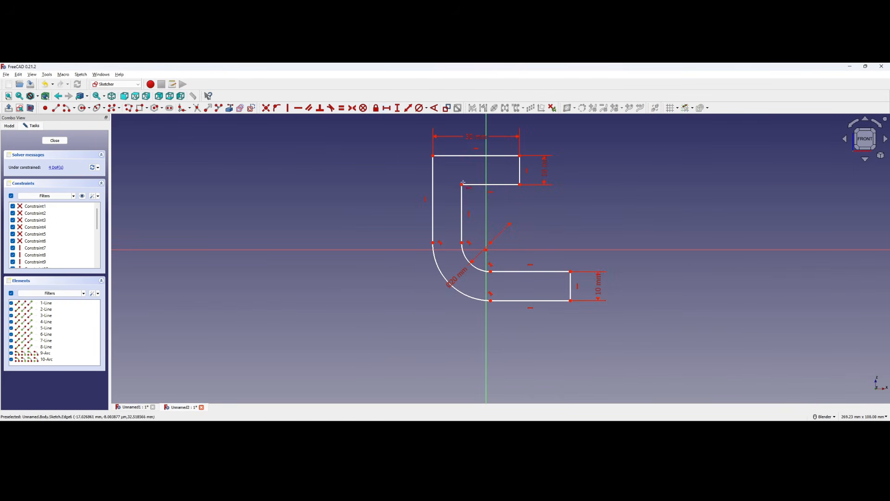
left_click(571, 301)
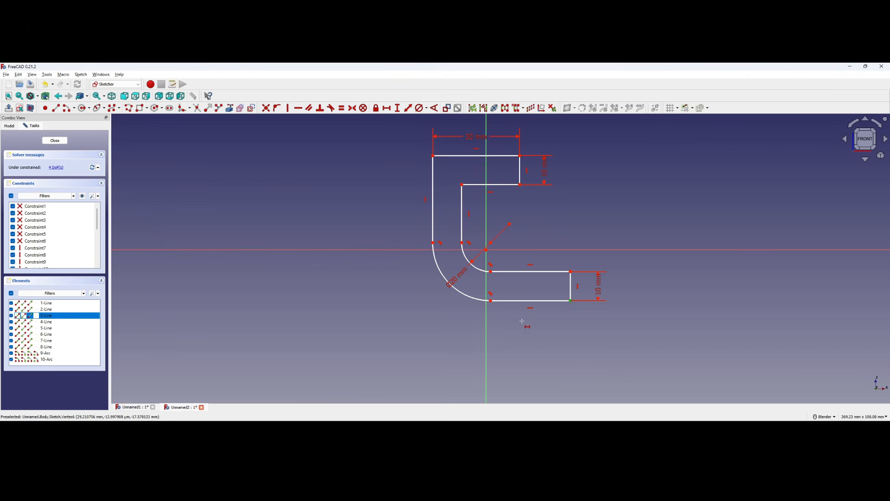
left_click(433, 242)
type("50")
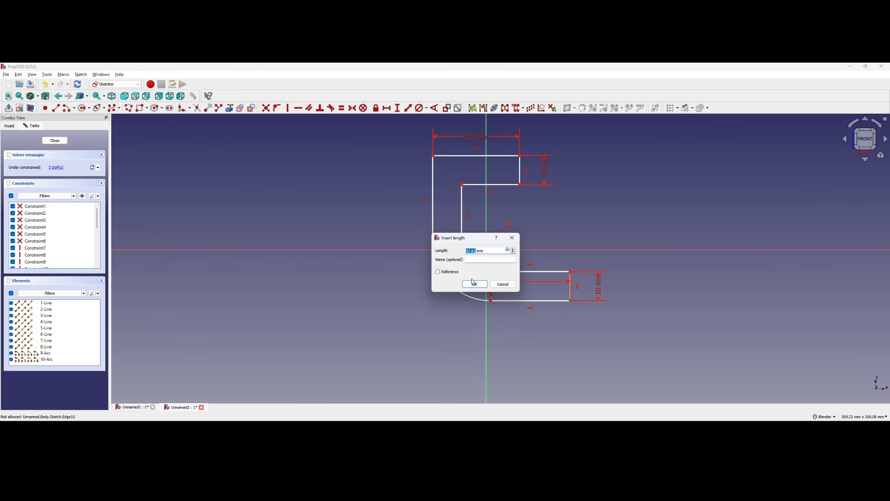
left_click(478, 285)
left_click_drag(505, 283, 502, 331)
- Mark the height extents on the reference drawing, then constrain the top outer corner to the outer arc's lower end at 50 mm vertically
key("alt+Tab")
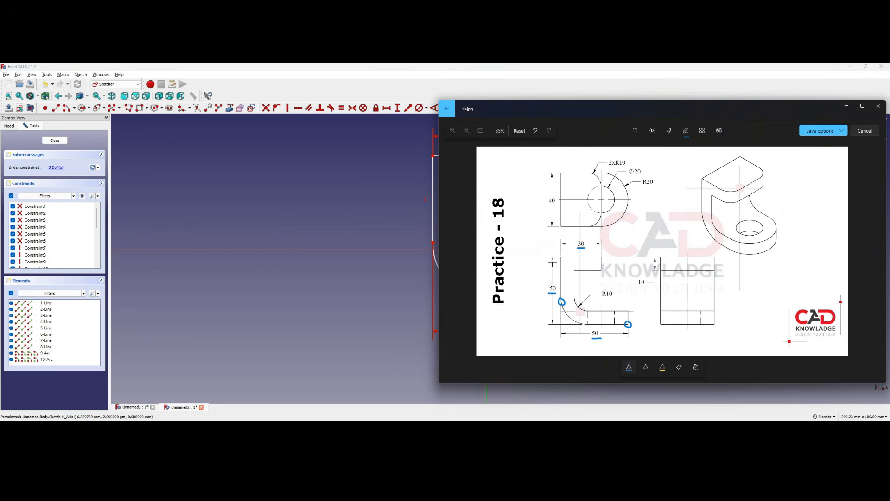
left_click_drag(559, 259, 560, 256)
left_click_drag(583, 321, 584, 327)
key("alt+Tab")
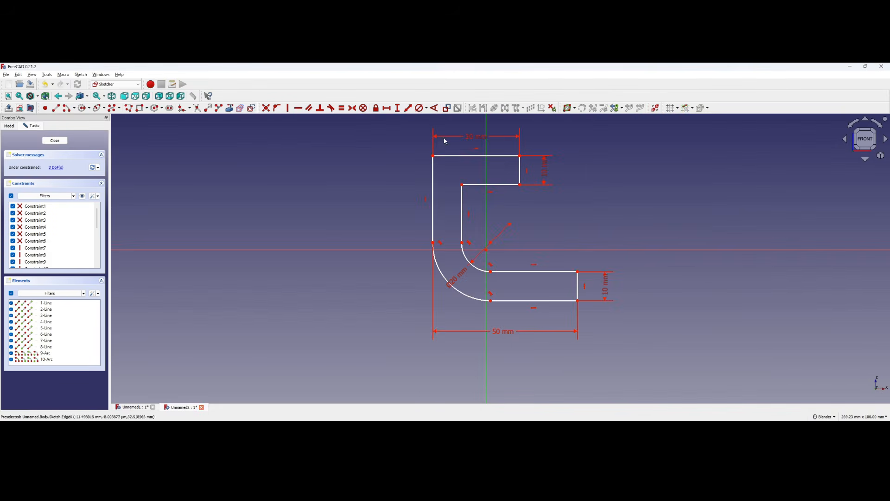
left_click(397, 110)
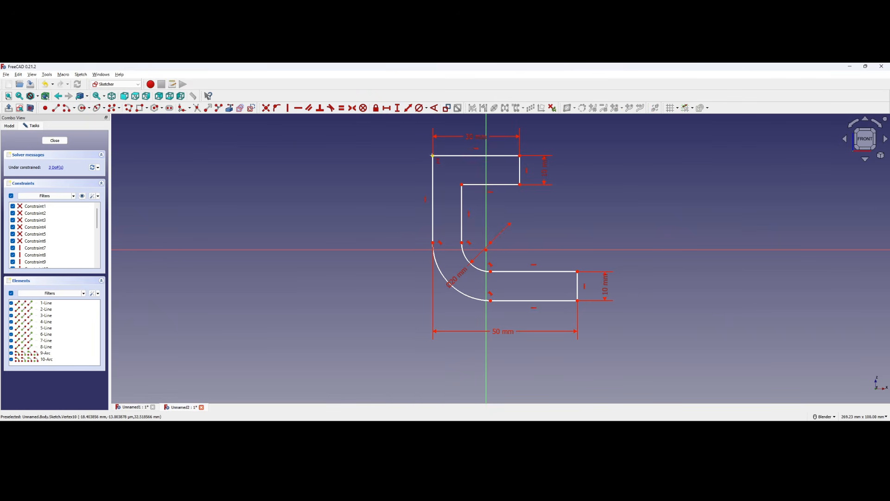
left_click(433, 156)
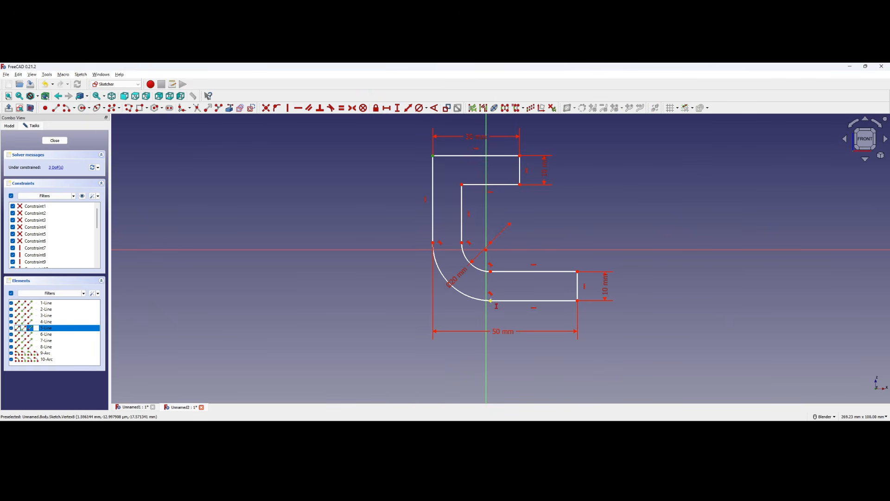
left_click(490, 301)
type("50")
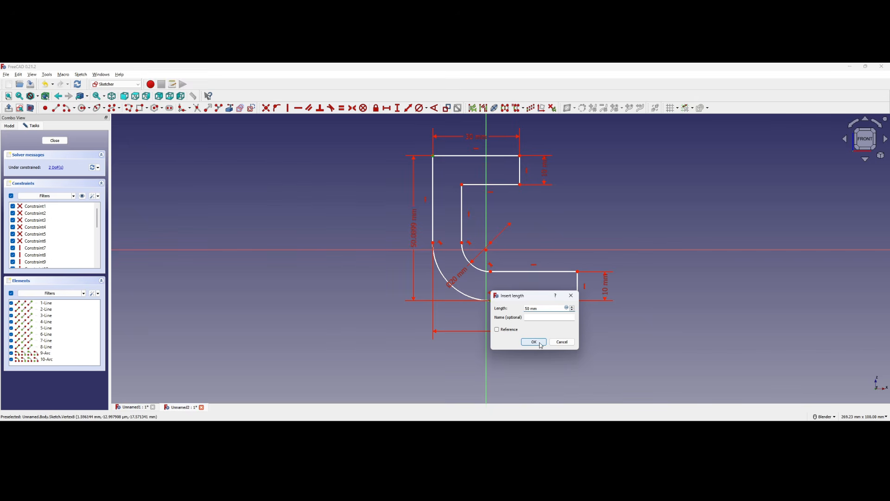
left_click(541, 345)
left_click_drag(415, 236, 403, 234)
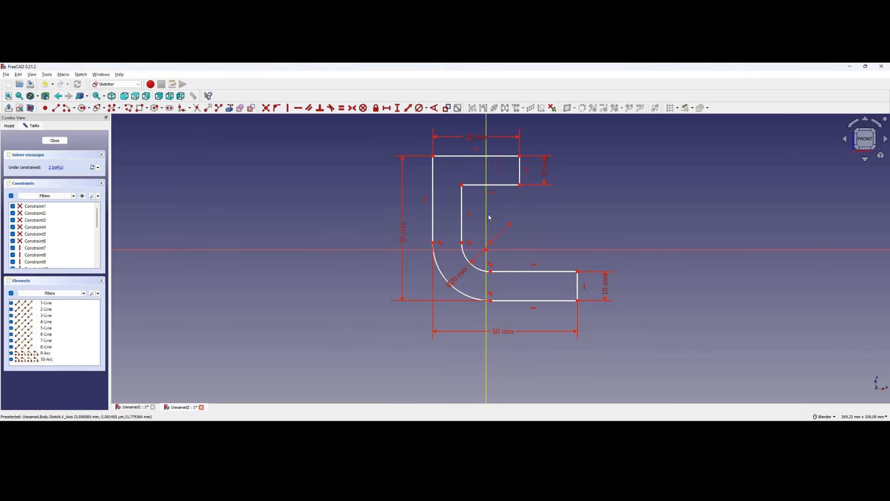
- Make the lower end of the outer arc coincident with the sketch origin, fully constraining the side profile
middle_click_drag(522, 211, 491, 227, "shift")
mouse_move(430, 225)
left_mouse_down()
mouse_move(437, 221)
mouse_move(421, 191)
mouse_move(402, 190)
mouse_move(448, 222)
mouse_move(441, 203)
mouse_move(426, 224)
mouse_move(415, 205)
mouse_move(415, 239)
mouse_move(416, 208)
left_mouse_up()
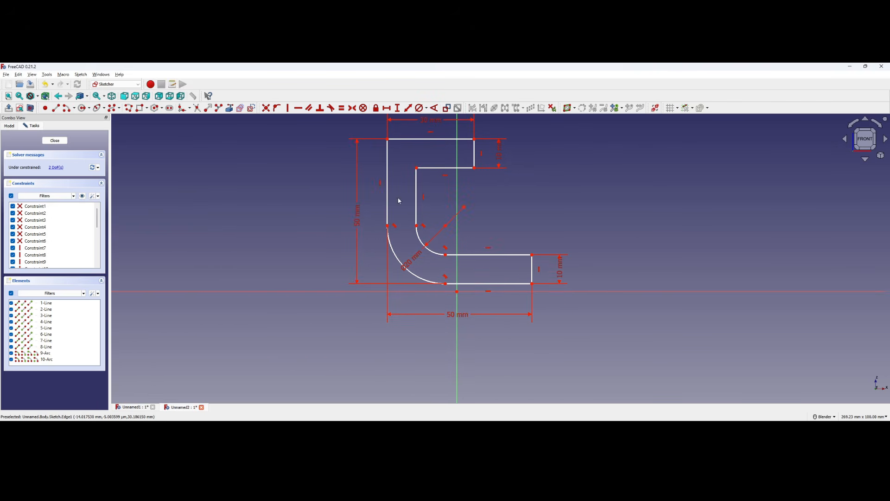
left_click(268, 110)
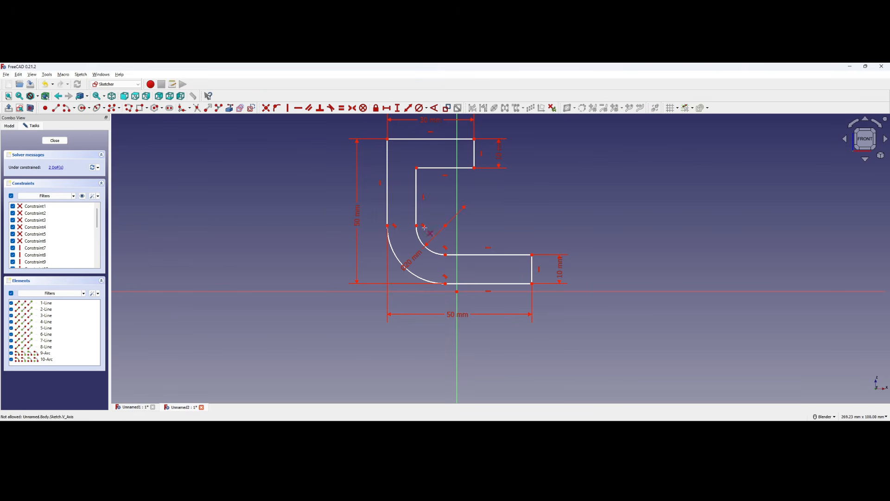
left_click(445, 283)
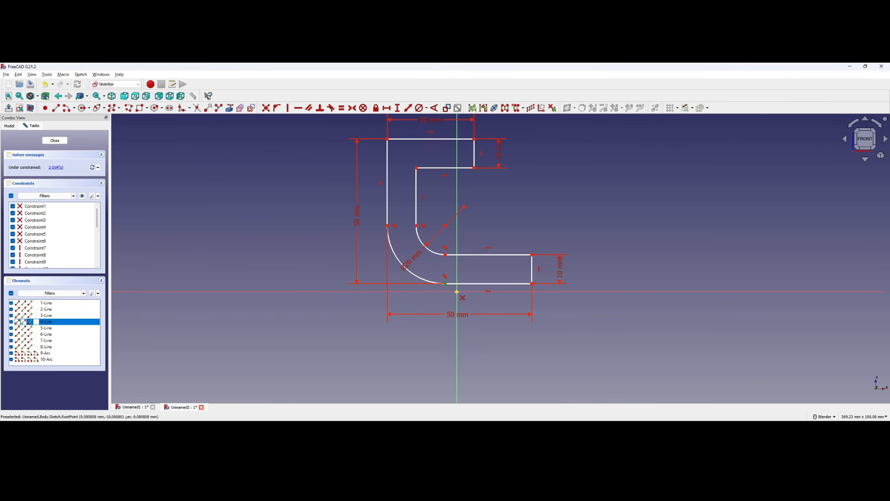
left_click(457, 292)
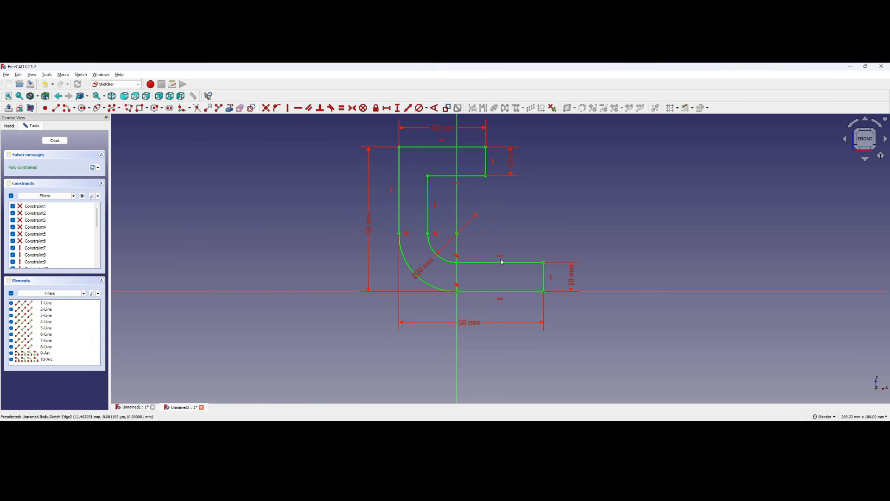
middle_click_drag(563, 239, 523, 275, "shift")
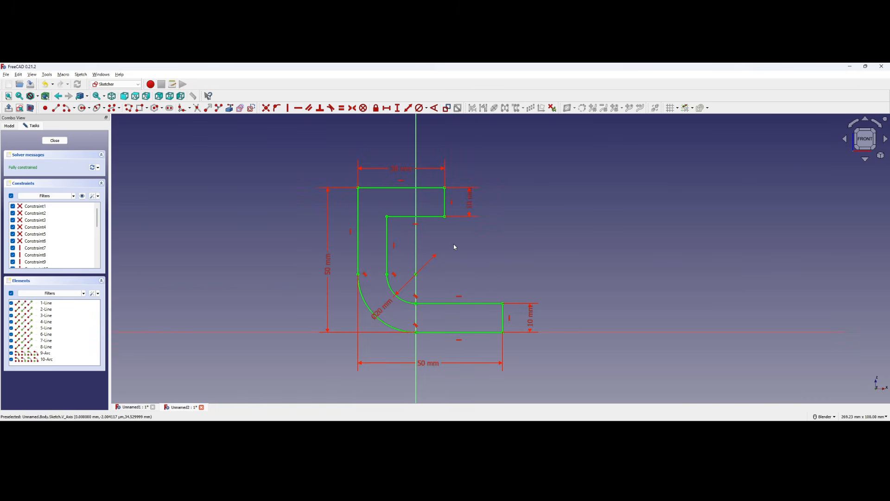
- Close the side profile sketch and keep Part Design as the active workbench
left_click(55, 141)
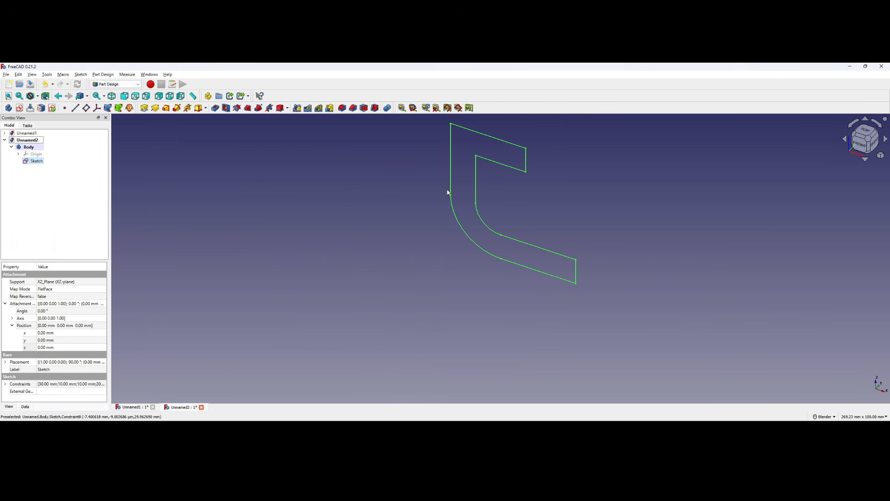
left_click(111, 85)
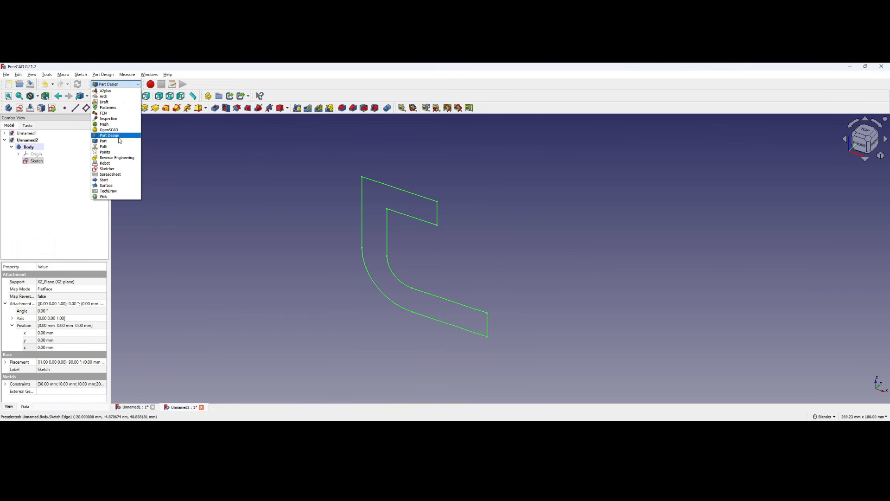
left_click(129, 84)
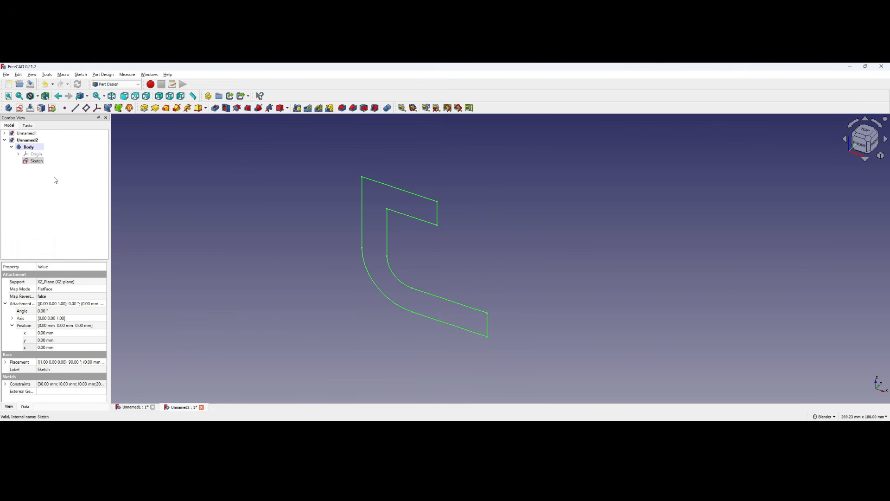
- Check the bracket's width on the reference drawing and pad the side profile sketch by 40 mm
left_click(34, 162)
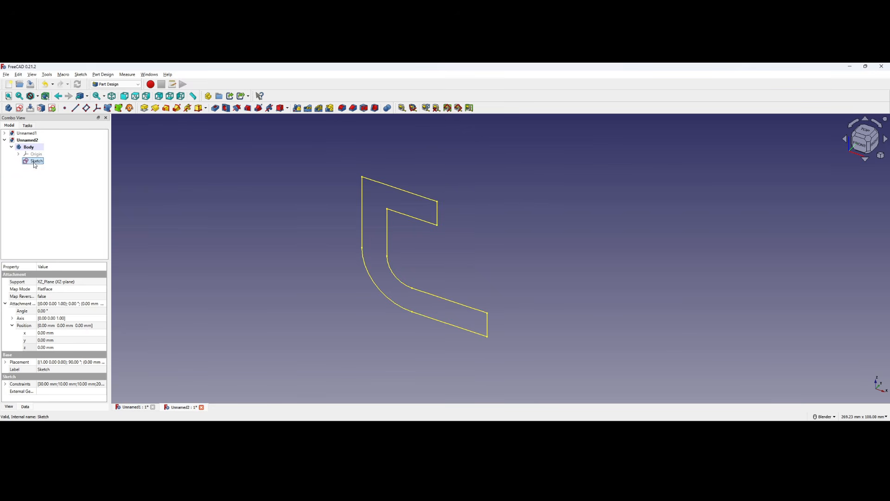
left_click(145, 108)
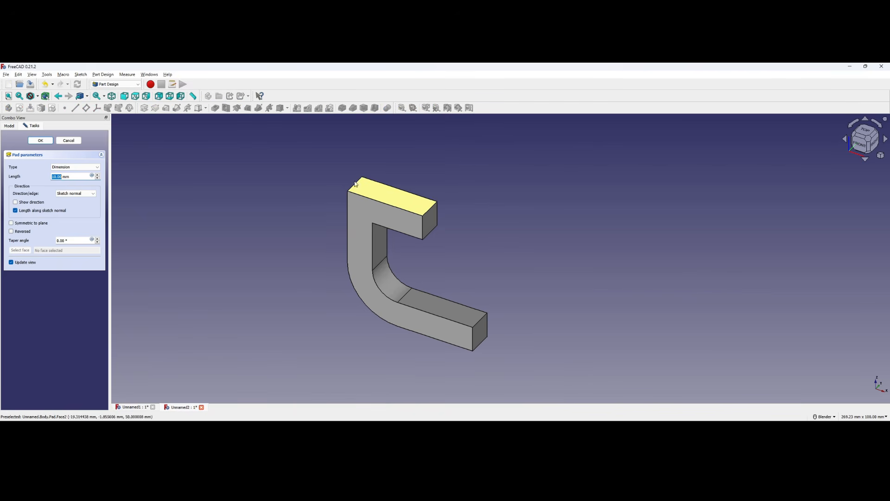
left_click(54, 176)
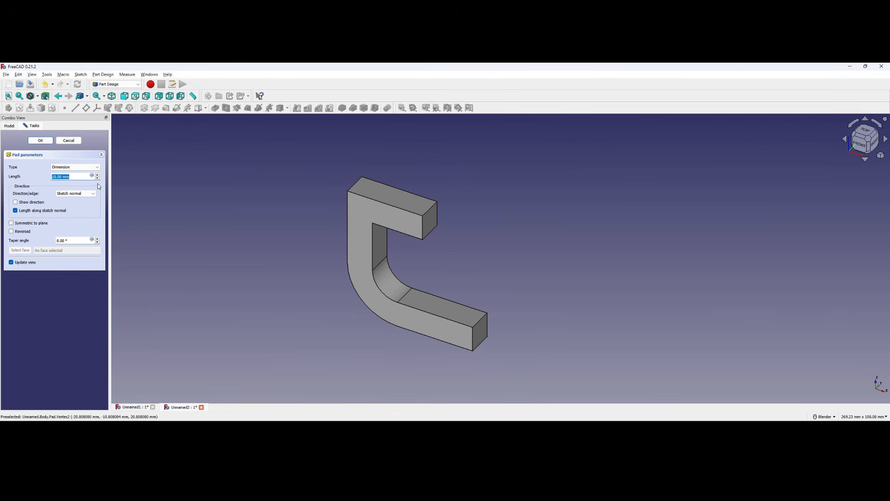
key("alt+Tab")
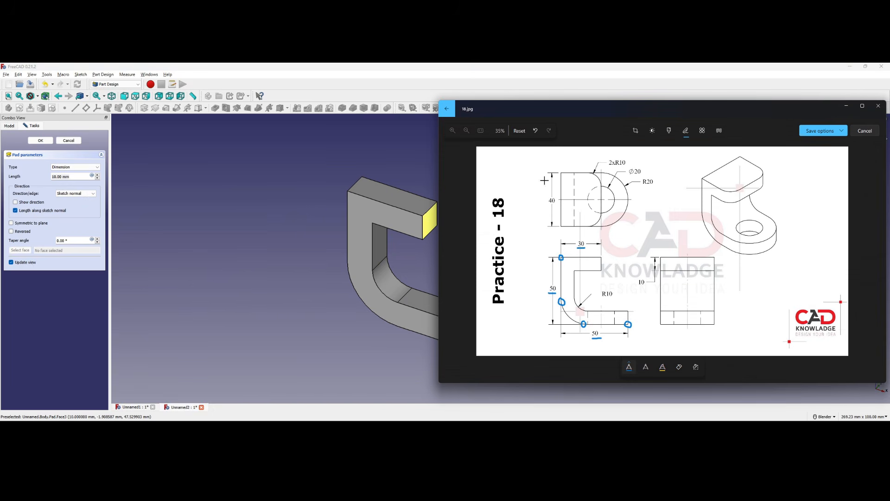
left_click_drag(539, 172, 541, 227)
key("alt+Tab")
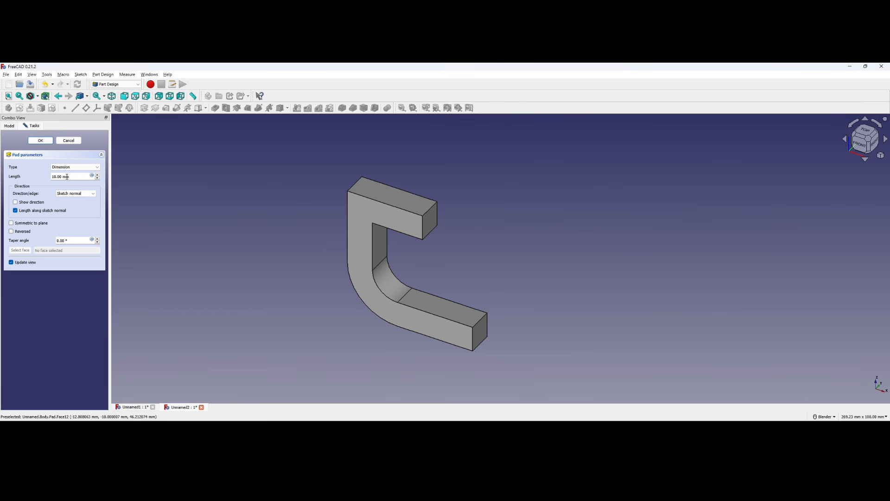
left_click(40, 141)
middle_click_drag(437, 266, 448, 232, "shift")
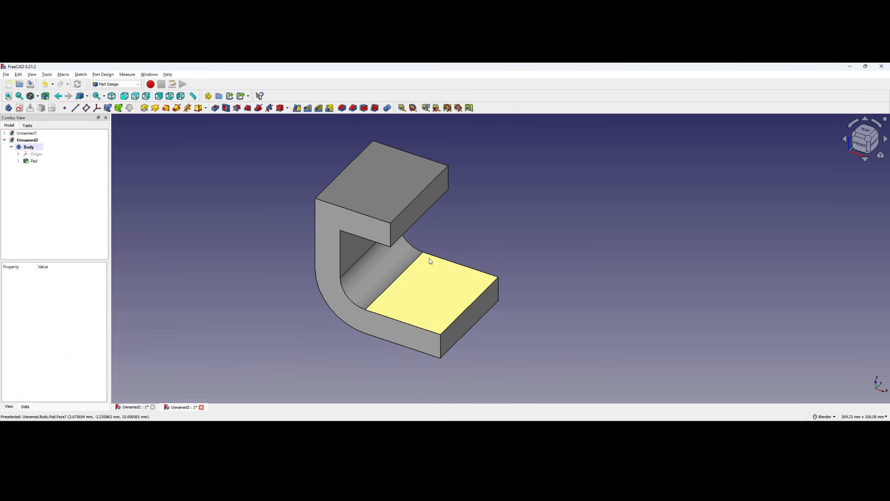
- Outline the lower arm's upper face around the hole in the reference drawing's isometric view
key("alt+Tab")
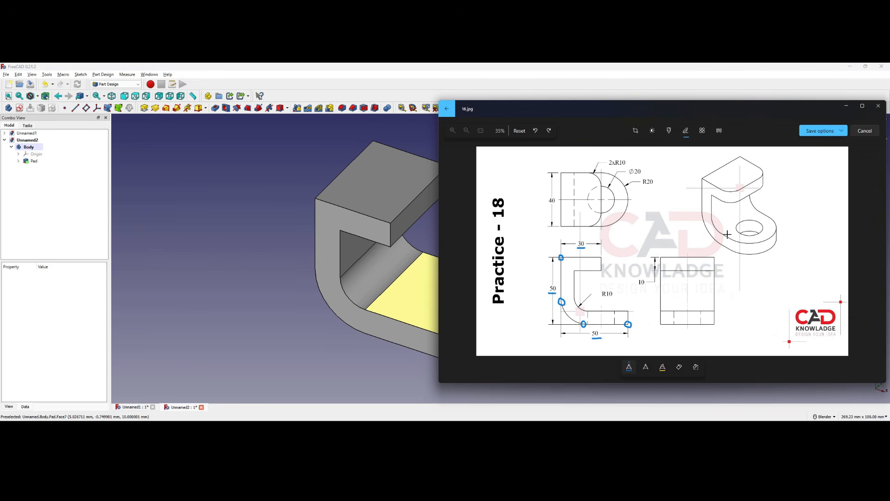
key("alt+Tab")
key("alt+Tab")
mouse_move(752, 212)
left_mouse_down()
mouse_move(722, 226)
mouse_move(742, 243)
mouse_move(787, 223)
mouse_move(761, 212)
left_mouse_up()
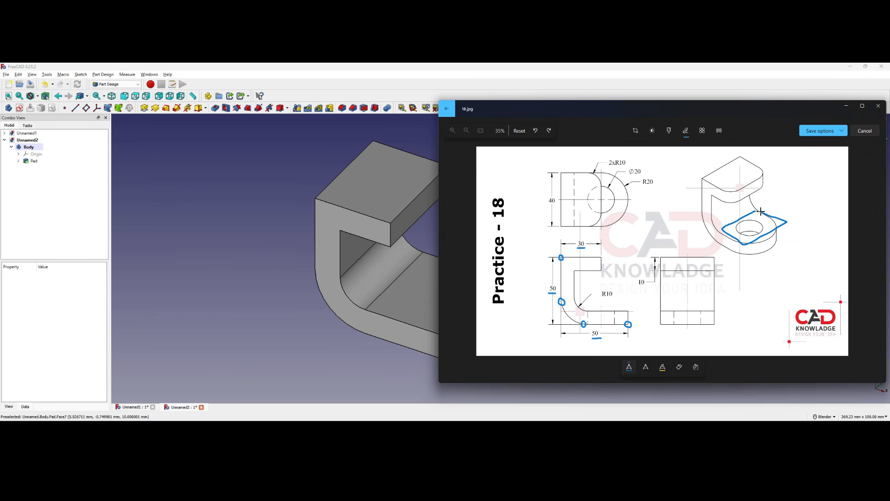
key("alt+Tab")
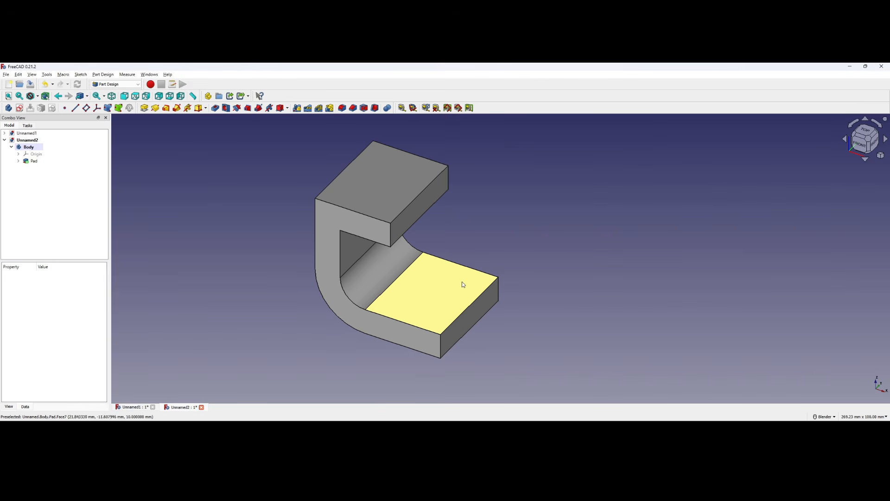
- Create a new sketch on the flat upper face of the bracket's lower arm
left_click(435, 290)
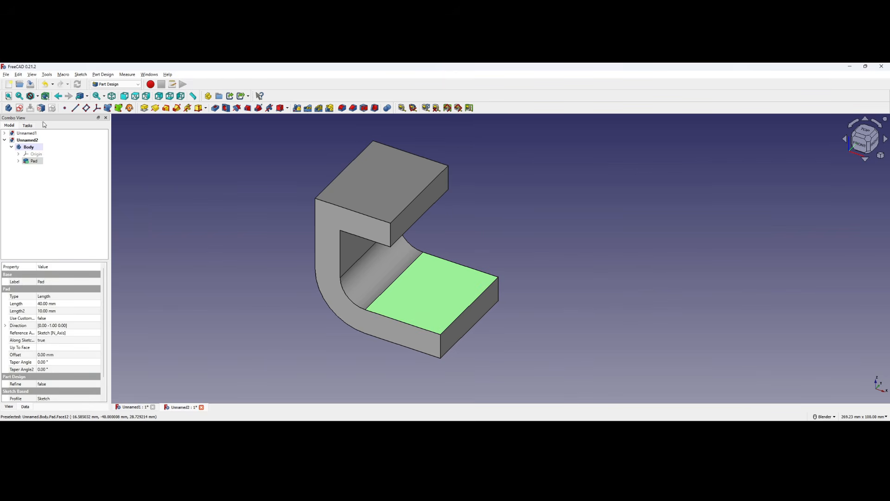
left_click(20, 109)
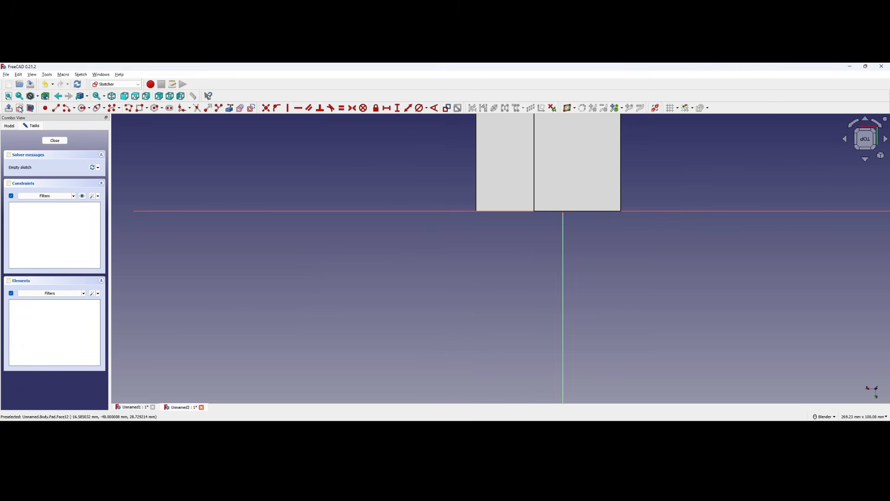
middle_click_drag(553, 182, 513, 263, "shift")
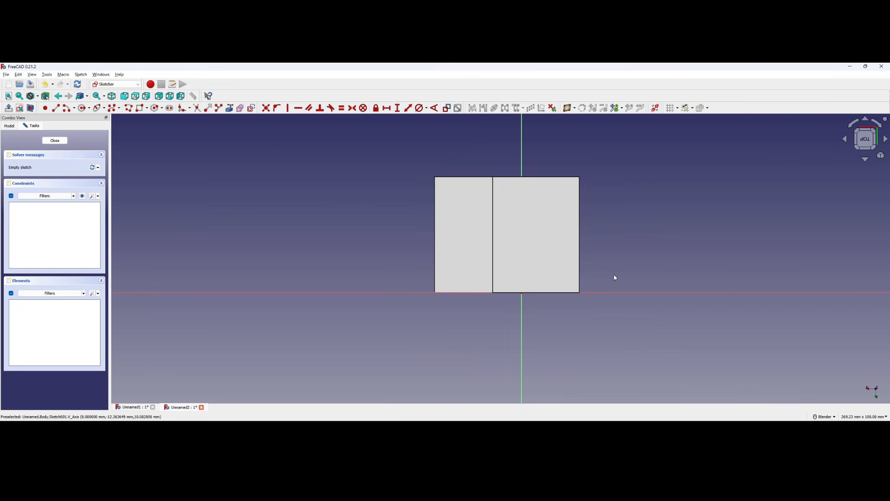
mouse_move(610, 276)
middle_mouse_down()
mouse_move(551, 280)
mouse_move(599, 255)
mouse_move(490, 288)
mouse_move(504, 290)
middle_mouse_up()
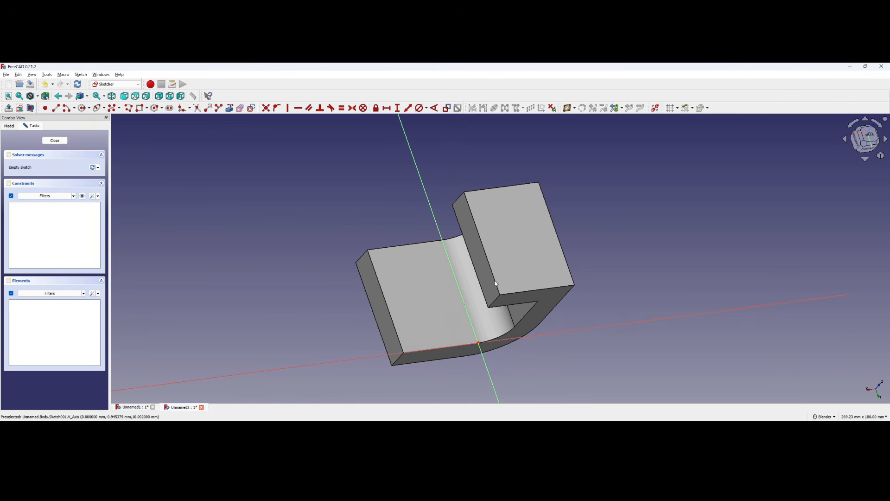
key("3")
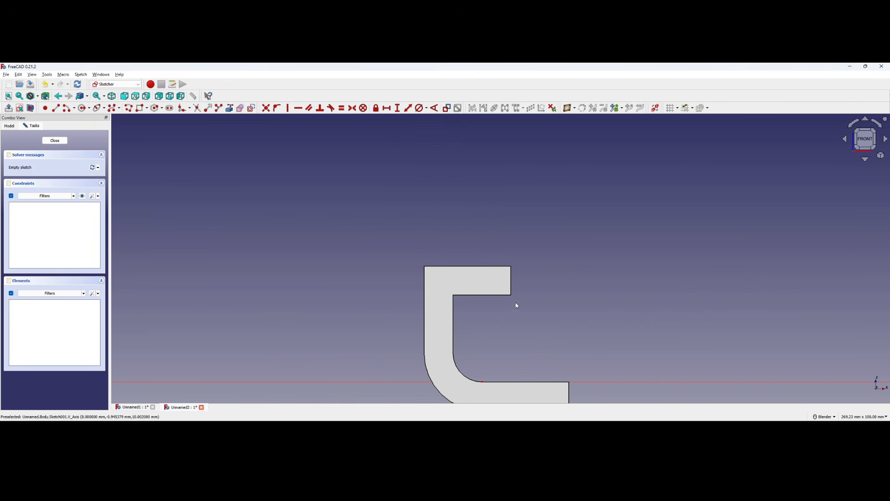
key("2")
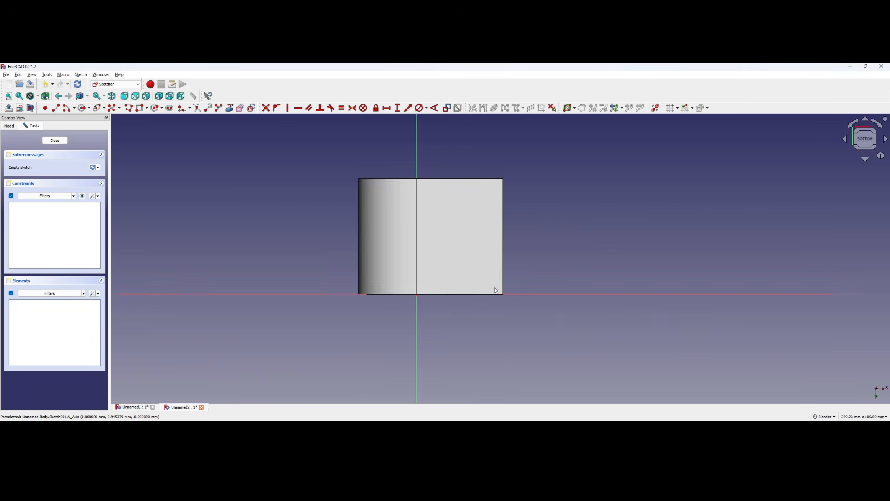
key("6")
key("0")
scroll(493, 179, "down", 3)
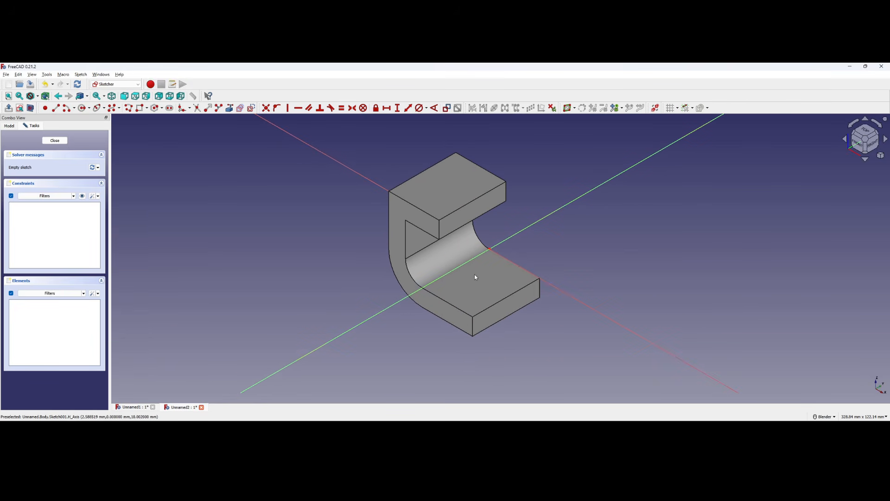
scroll(504, 268, "up", 3)
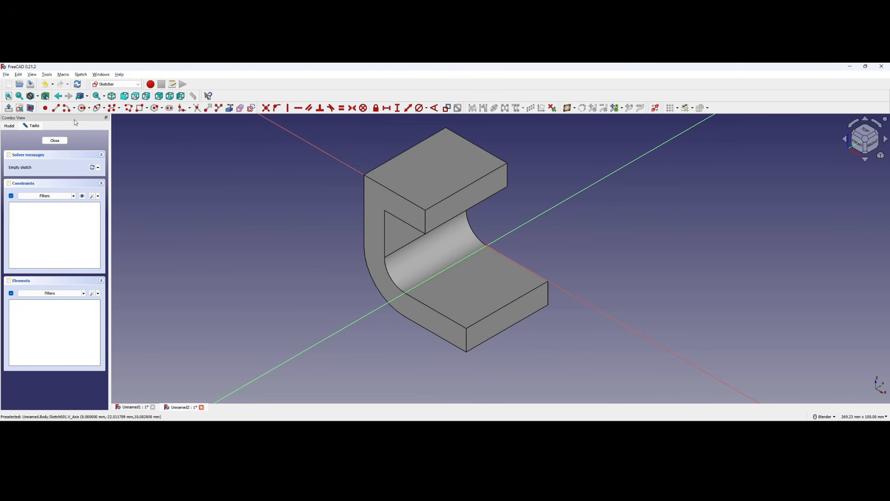
- Sketch a circle of about 9.8 mm radius near the middle of the lower arm's upper face
left_click(83, 108)
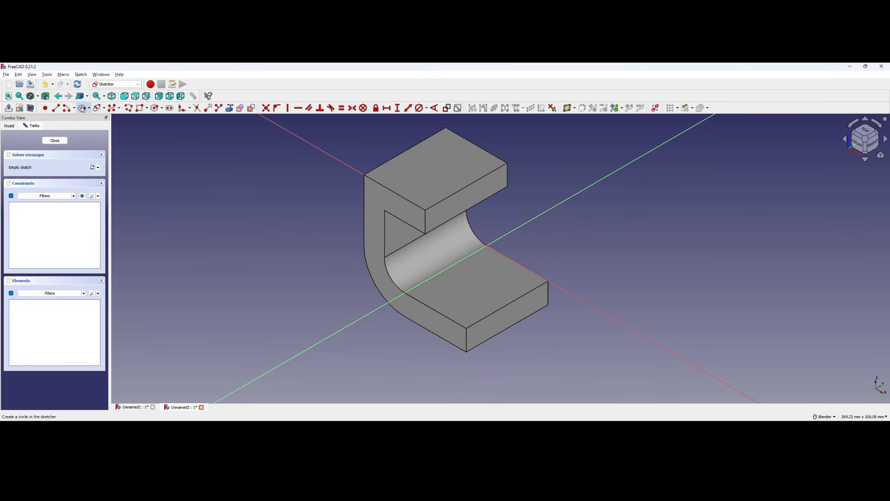
left_click(476, 282)
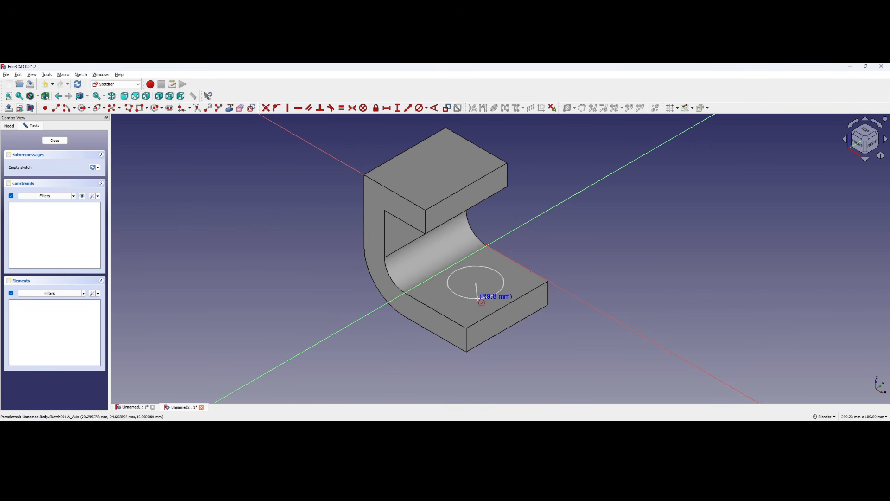
left_click(478, 299)
- Mark the hole's diameter on the reference drawing and constrain the sketched circle's diameter to 20 mm
middle_click_drag(469, 344, 480, 252)
key("alt+Tab")
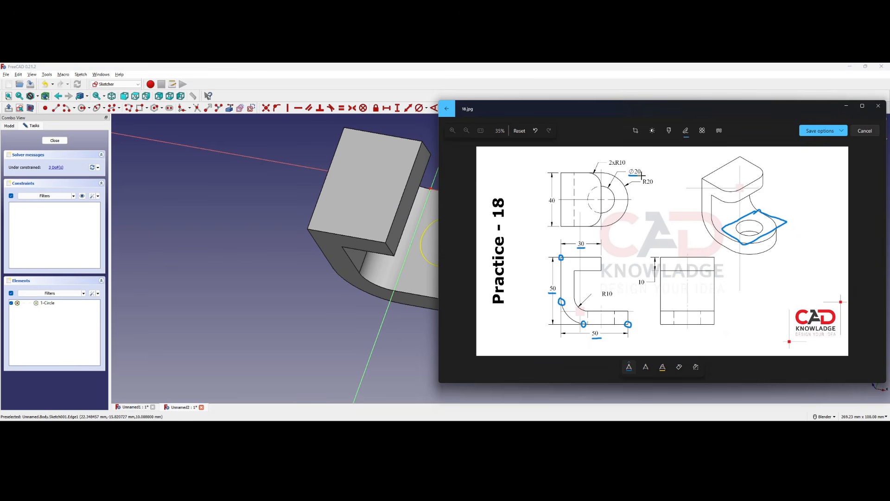
key("alt+Tab")
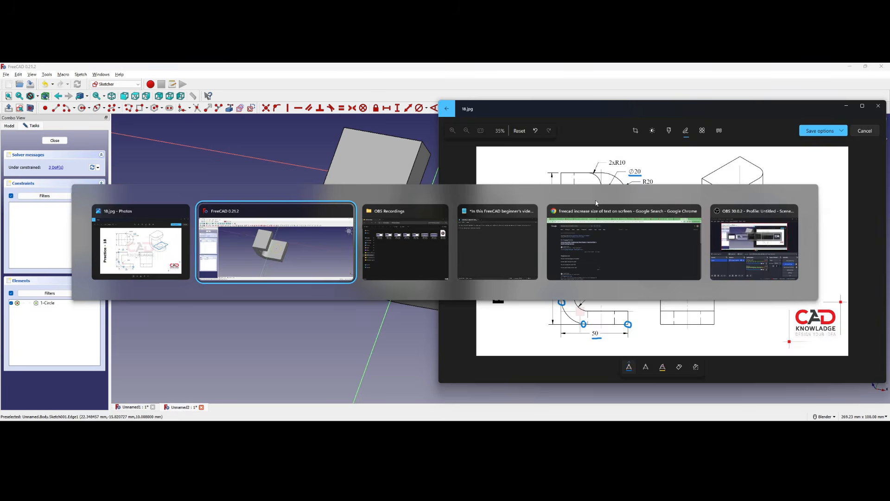
left_click(472, 231)
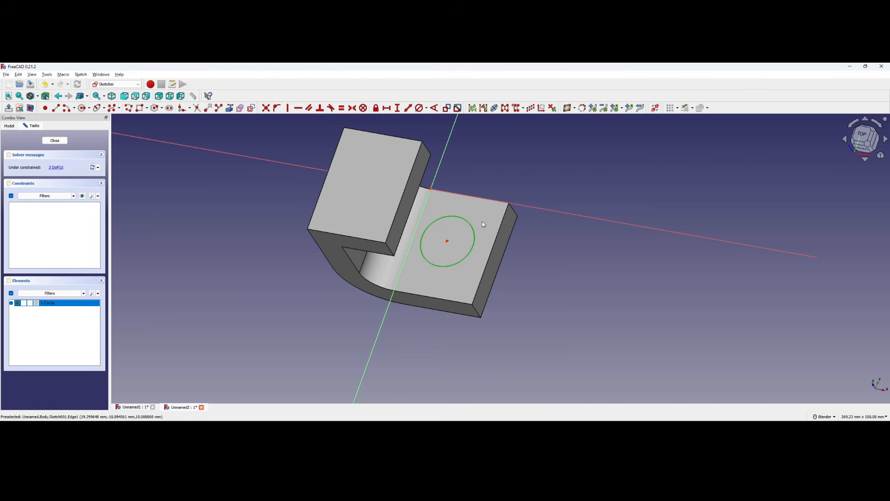
left_click(420, 108)
type("20")
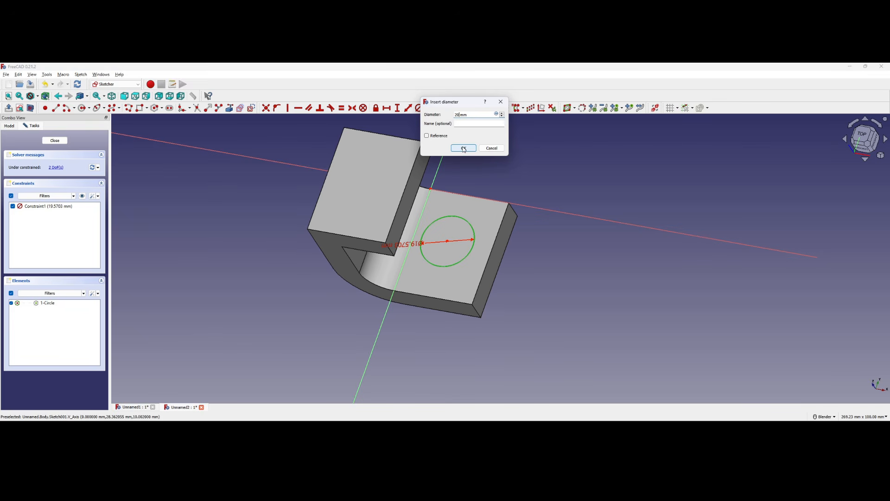
left_click(464, 149)
right_click(561, 229)
key("Escape")
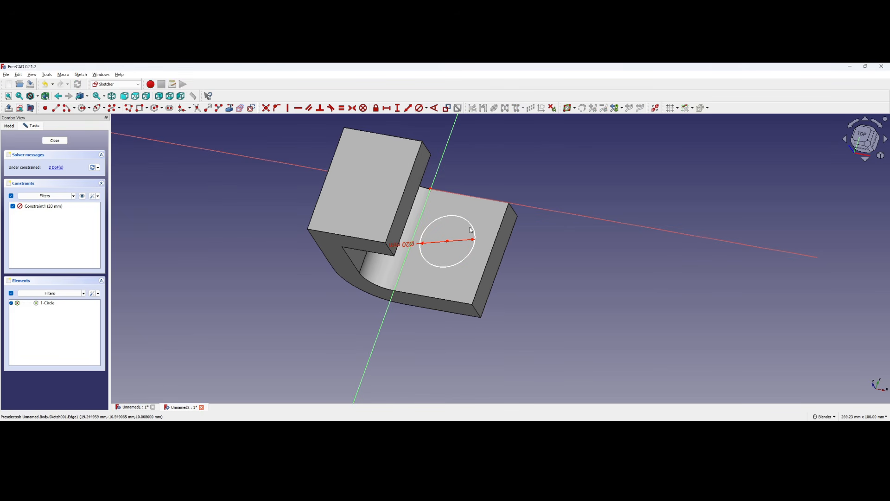
- Test-move the circle's centre slightly and check the hole's centre position in the reference drawing's top view, undoing the mark made there
mouse_move(446, 242)
left_mouse_down()
mouse_move(431, 245)
mouse_move(454, 245)
mouse_move(434, 237)
mouse_move(449, 241)
left_mouse_up()
key("alt+Tab")
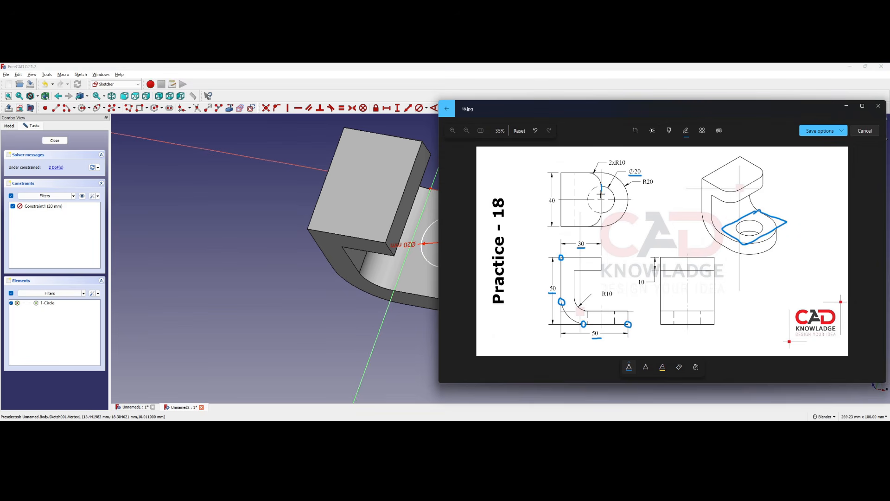
key("ctrl+z")
left_click(410, 207)
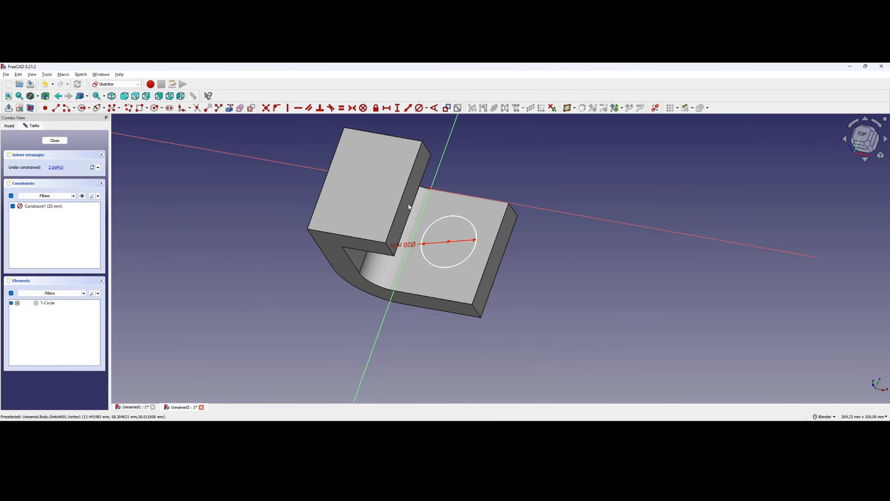
middle_click_drag(409, 205, 403, 186)
middle_click_drag(467, 224, 502, 251)
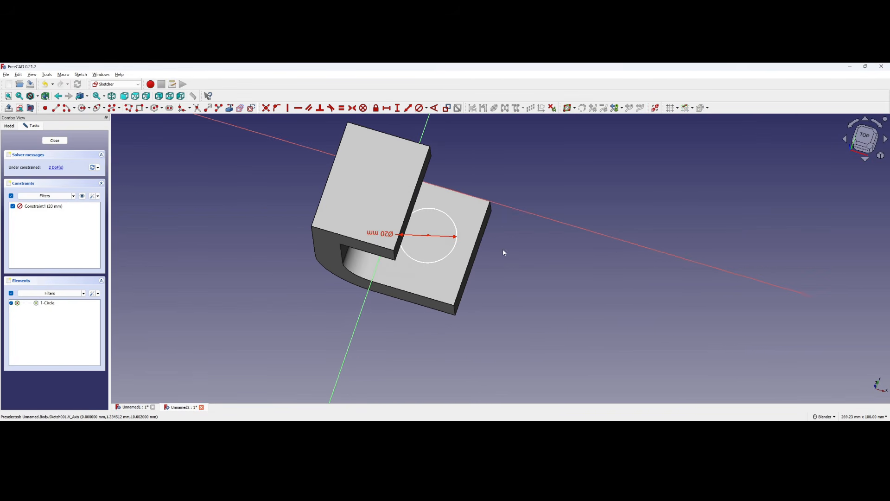
- Move the sketched circle's centre slightly towards the upper arm's end edge in the top view
key("2")
scroll(402, 232, "up", 2)
scroll(436, 238, "up", 2)
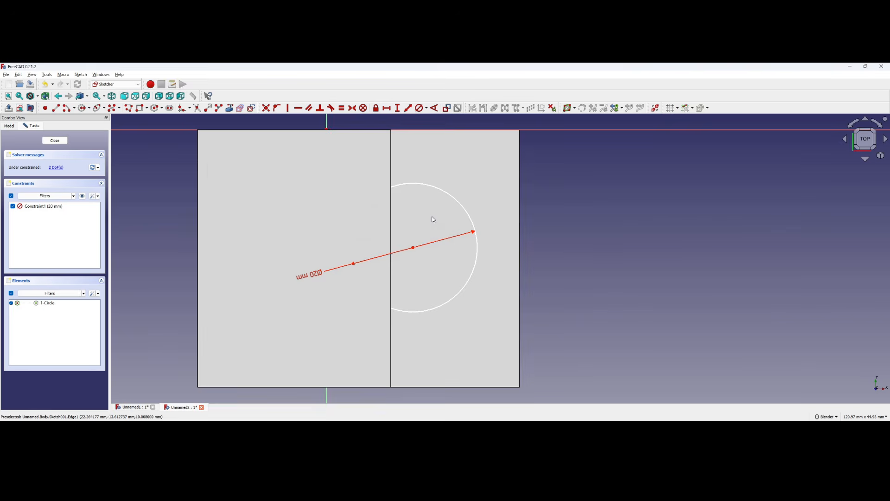
middle_click_drag(431, 217, 442, 222, "shift")
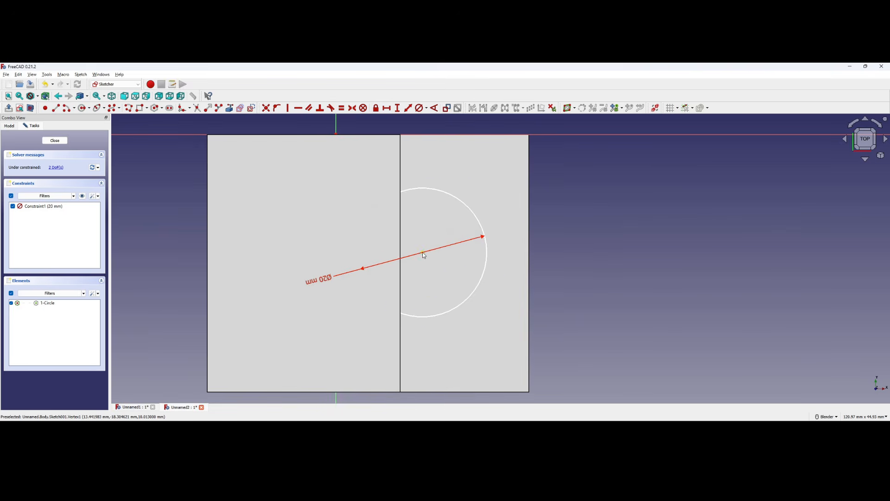
mouse_move(421, 252)
left_mouse_down()
mouse_move(406, 258)
mouse_move(416, 258)
left_mouse_up()
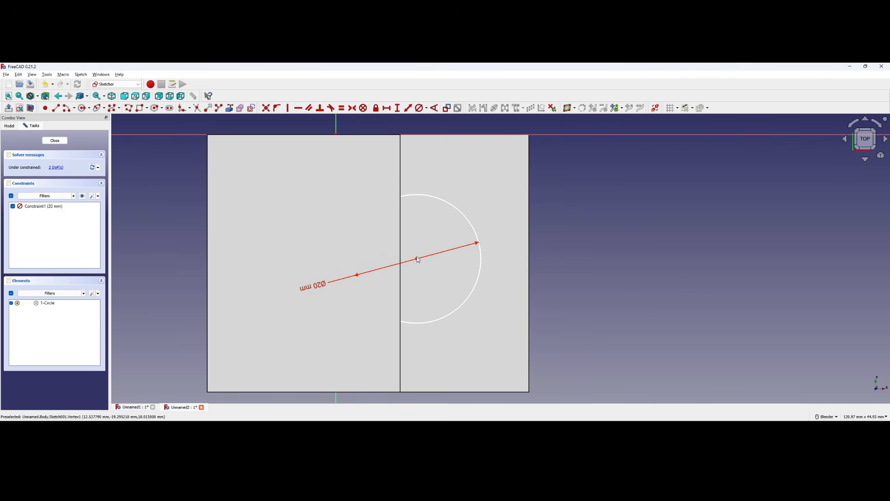
- Link the long edge at the free end of the upper arm's top face into the sketch as external geometry
left_click(229, 110)
middle_click_drag(392, 226, 336, 231)
scroll(368, 232, "down", 2)
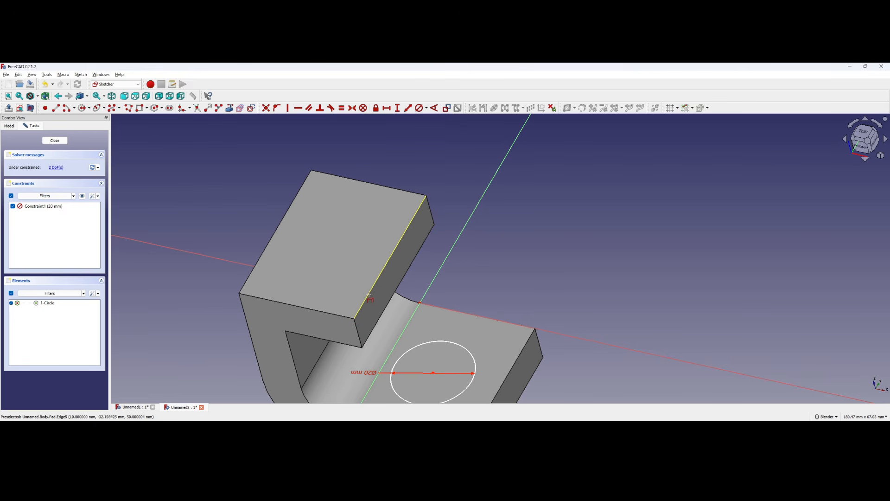
middle_click_drag(434, 318, 469, 304)
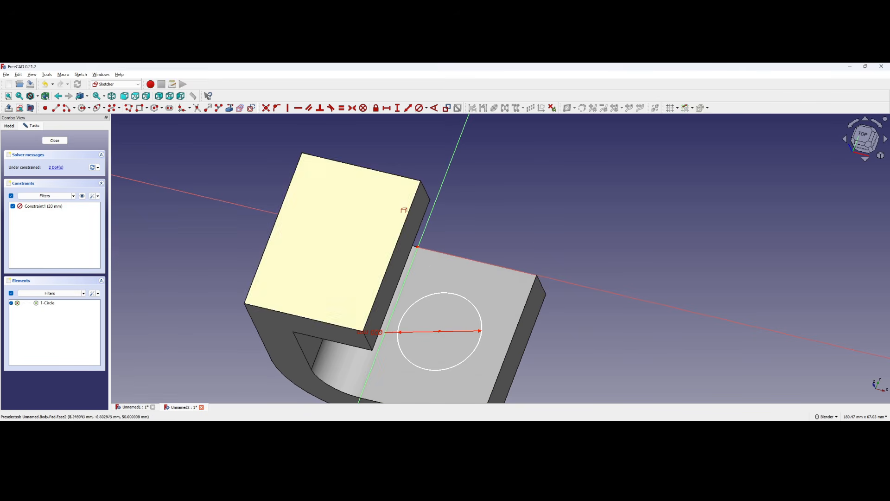
left_click(411, 211)
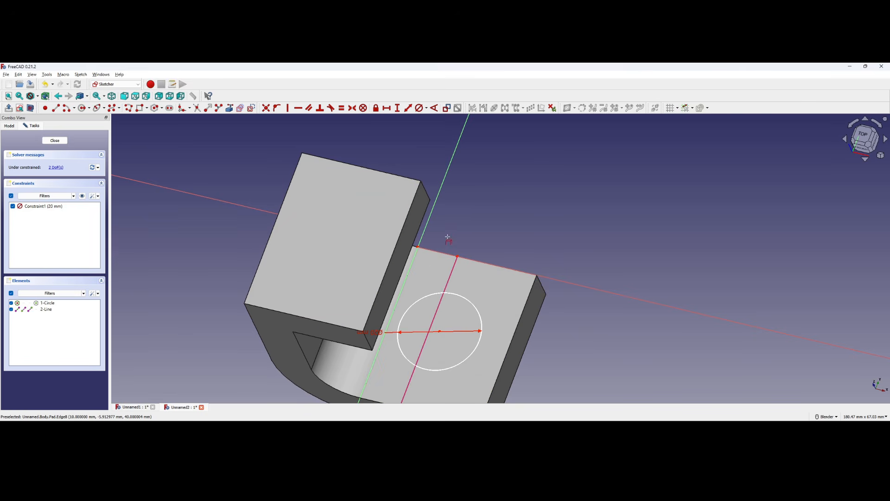
- Examine the linked edge's position relative to the circle's centre in tilted, rear and top views
middle_click_drag(430, 334, 457, 270, "shift")
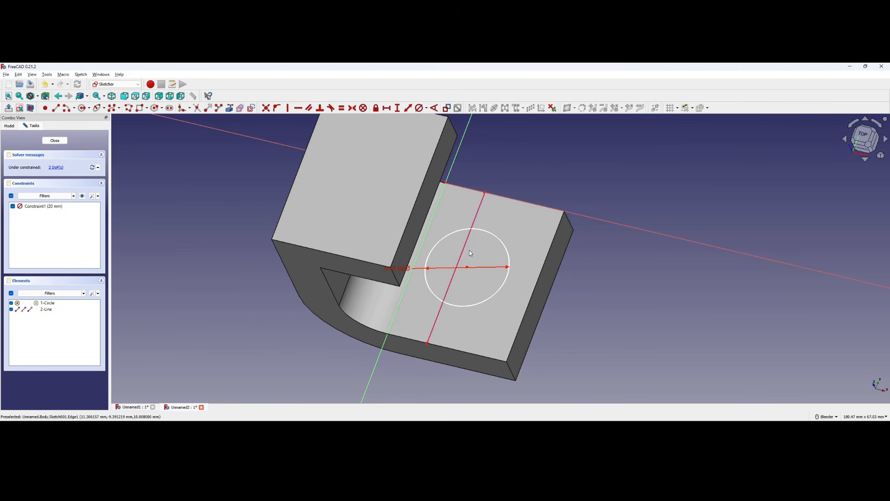
key("2")
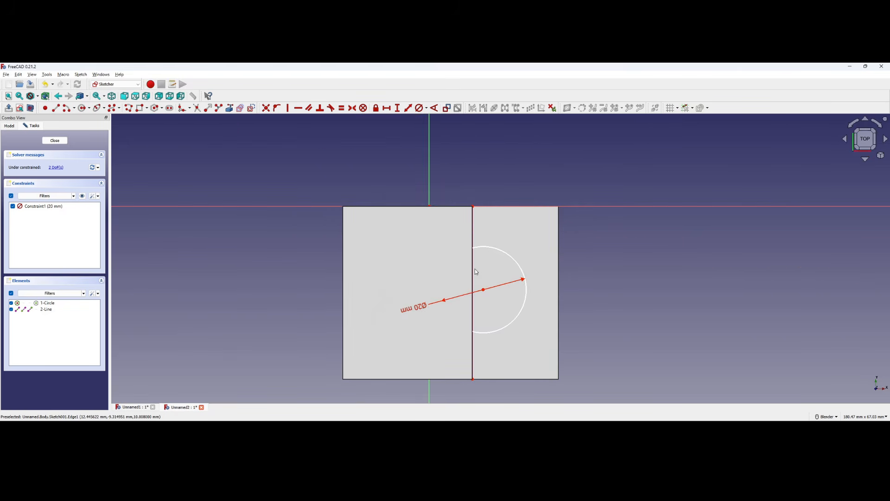
scroll(484, 265, "up", 2)
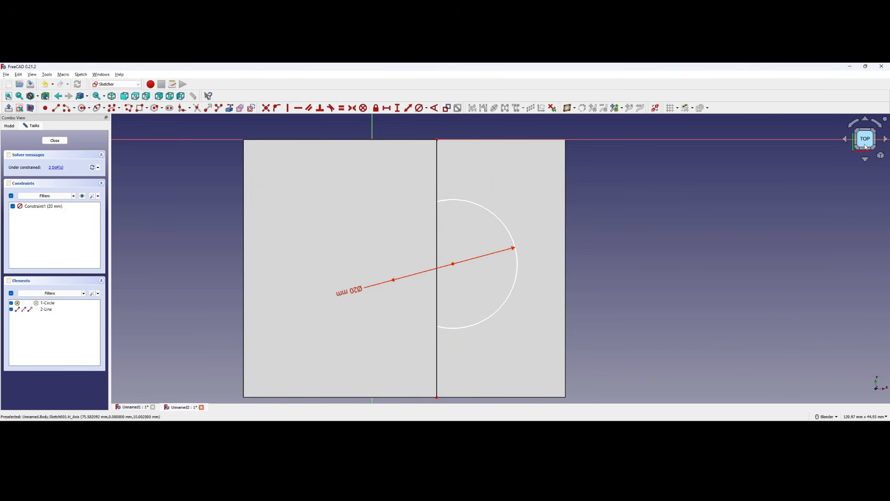
middle_click_drag(836, 152, 757, 216)
scroll(758, 216, "down", 2)
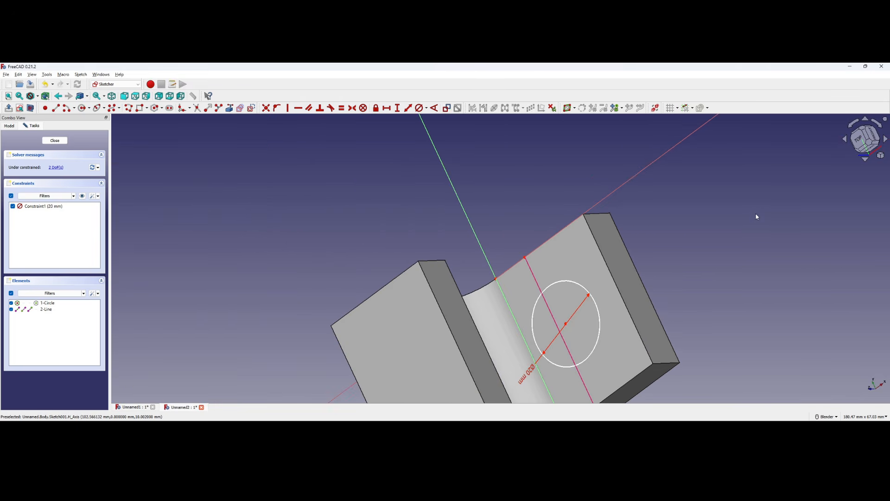
left_click(861, 140)
left_click(870, 147)
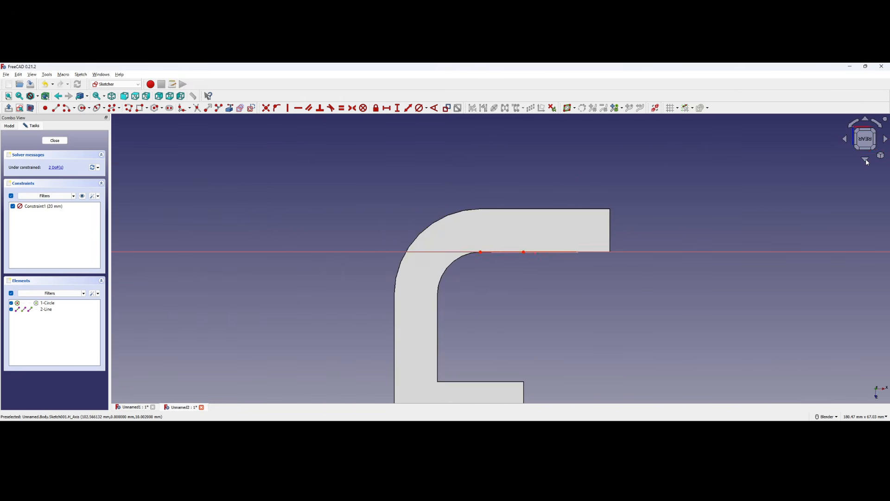
key("2")
key("1")
key("2")
middle_click_drag(609, 304, 540, 219, "shift")
scroll(467, 278, "up", 1)
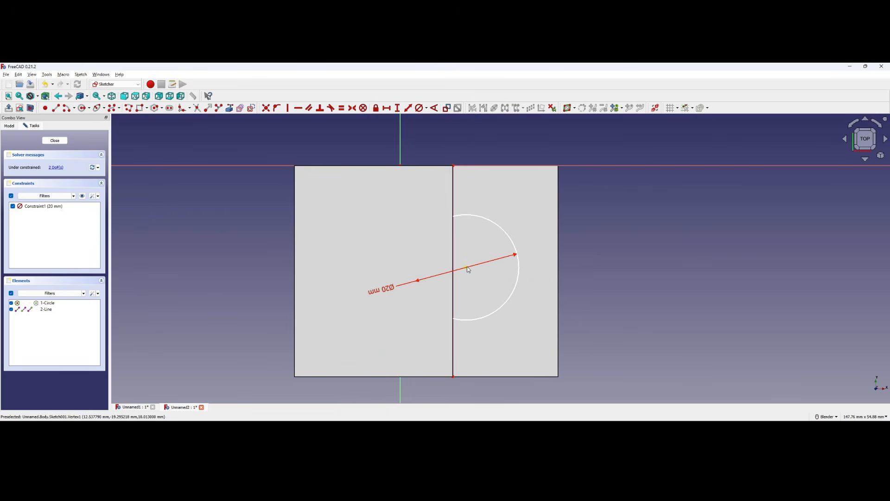
- Constrain the circle's centre to lie on the linked external edge and test-move it along that edge
middle_click_drag(478, 299, 455, 284)
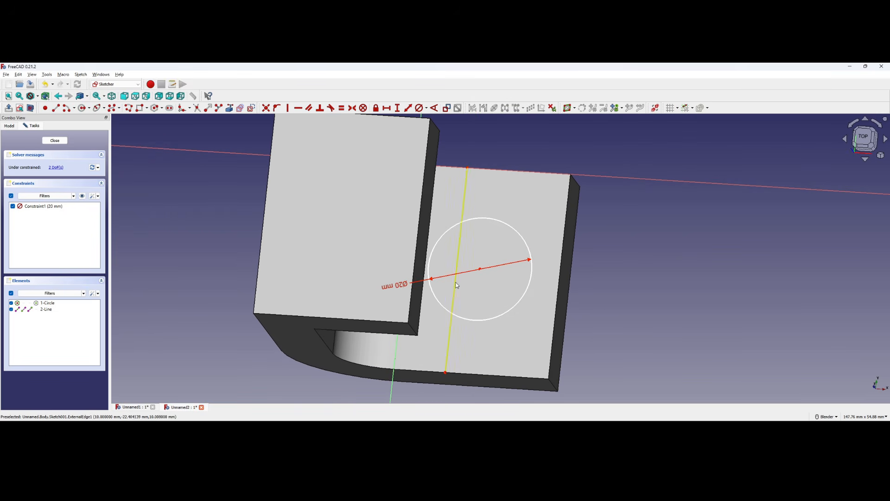
left_click(277, 108)
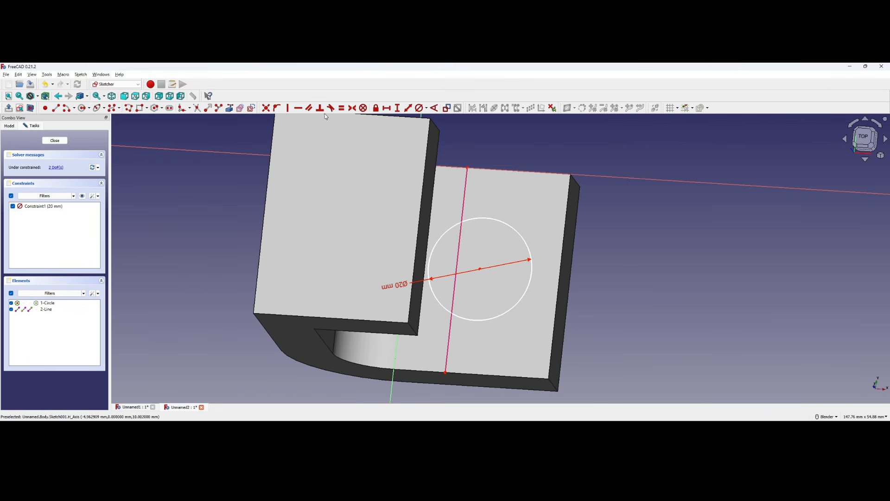
left_click(480, 269)
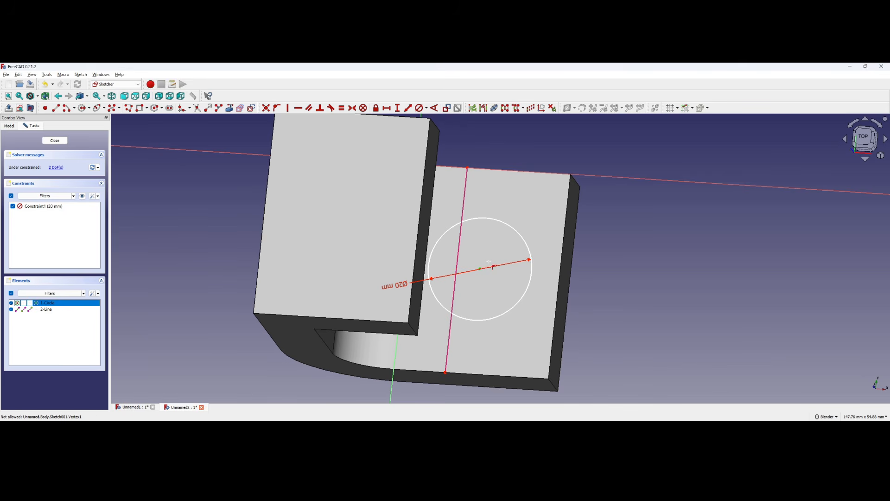
left_click(459, 248)
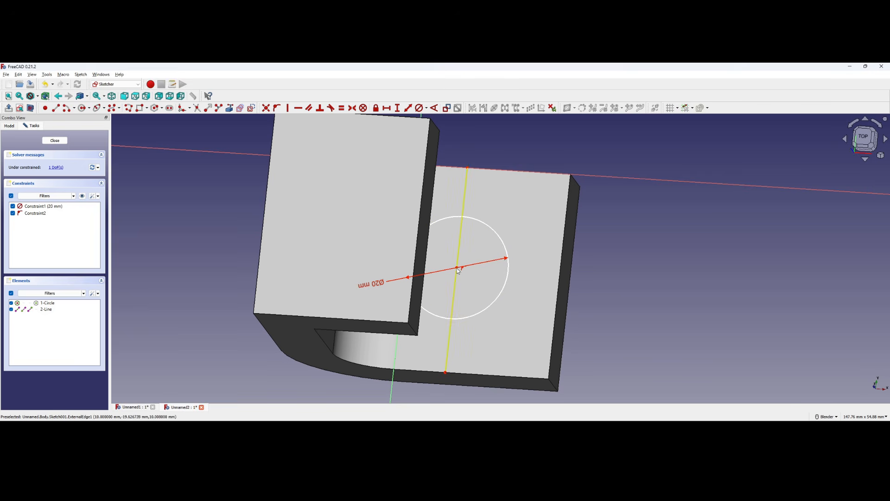
left_click_drag(458, 269, 486, 257)
- Check the hole's centre against the 40 mm width in the reference drawing's top view, undoing the marks made there
key("alt+Tab")
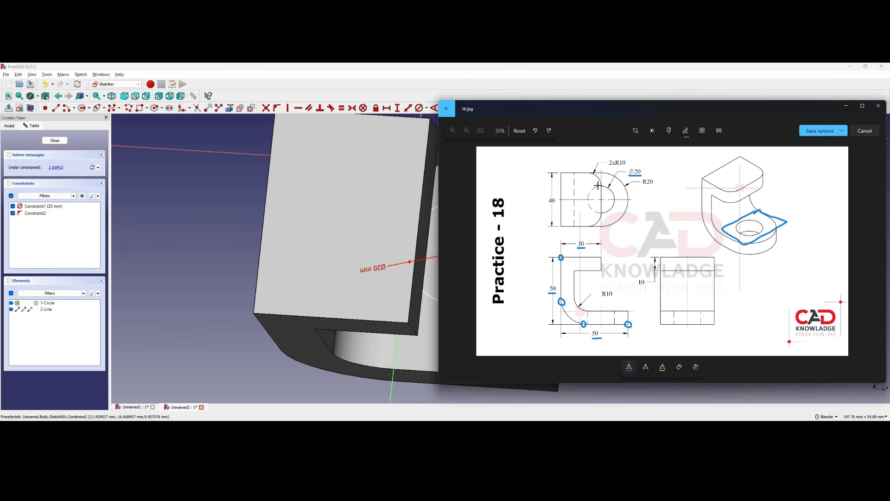
left_click_drag(597, 185, 606, 186)
key("alt+Tab")
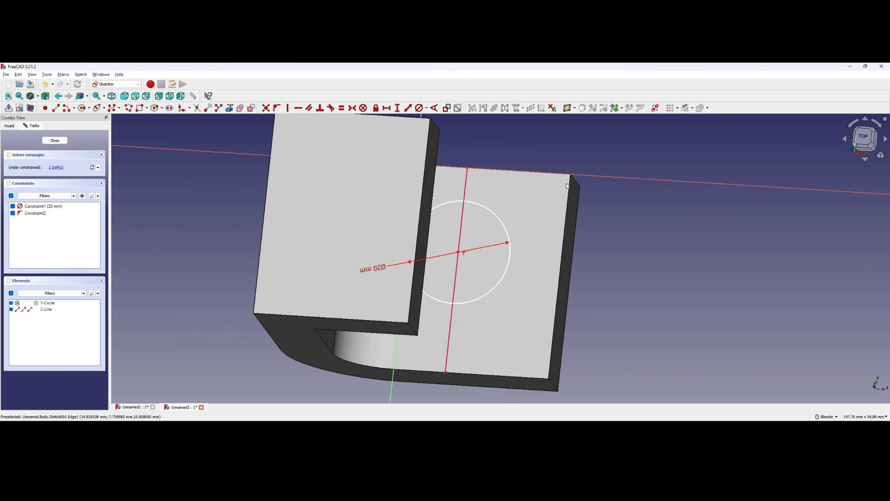
key("alt+Tab")
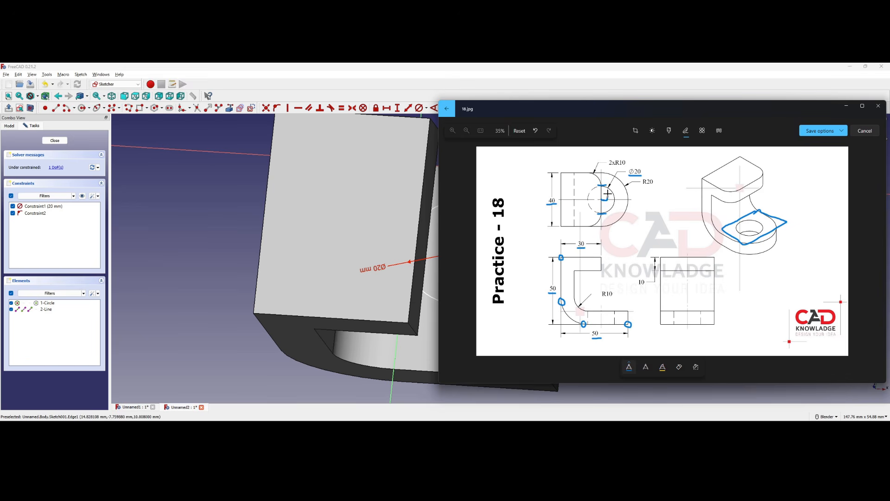
left_click_drag(607, 193, 608, 173)
key("ctrl+z")
key("ctrl+z")
key("ctrl+z")
key("ctrl+z")
key("ctrl+z")
key("alt+Tab")
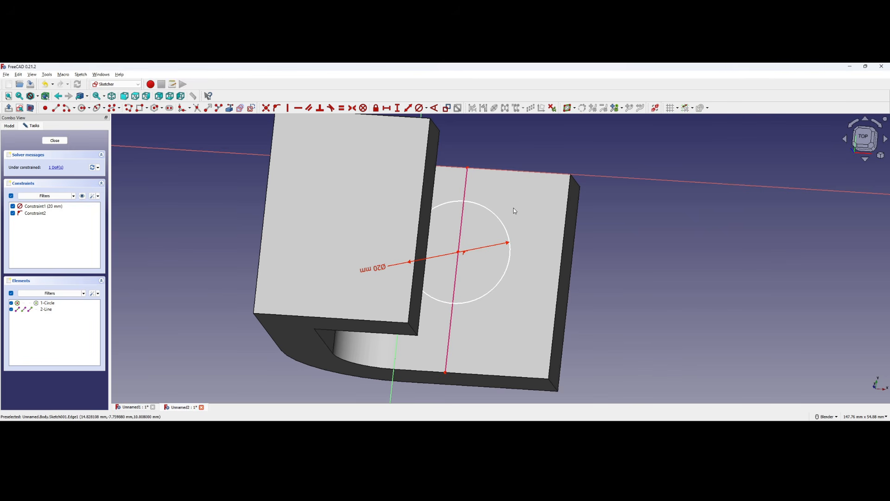
- Constrain the vertical distance from the linked edge's endpoint on the horizontal axis to the circle's centre to 20 mm
left_click(398, 108)
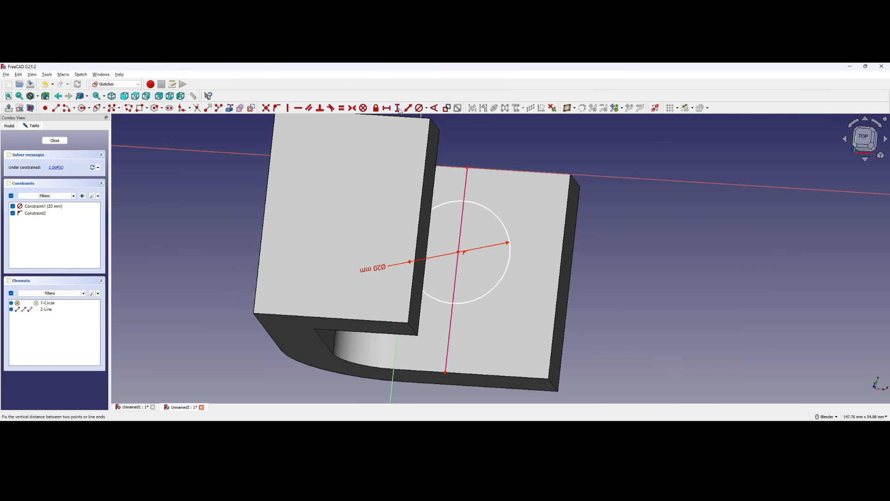
left_click(467, 167)
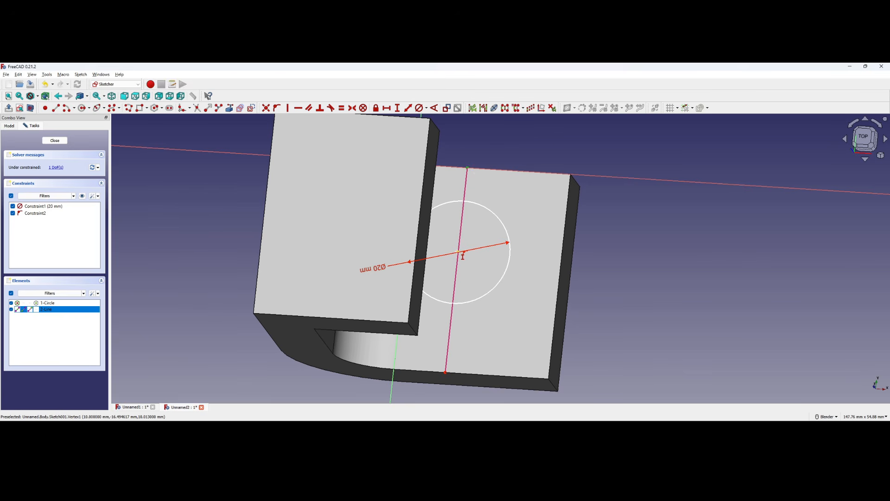
left_click(460, 252)
type("20")
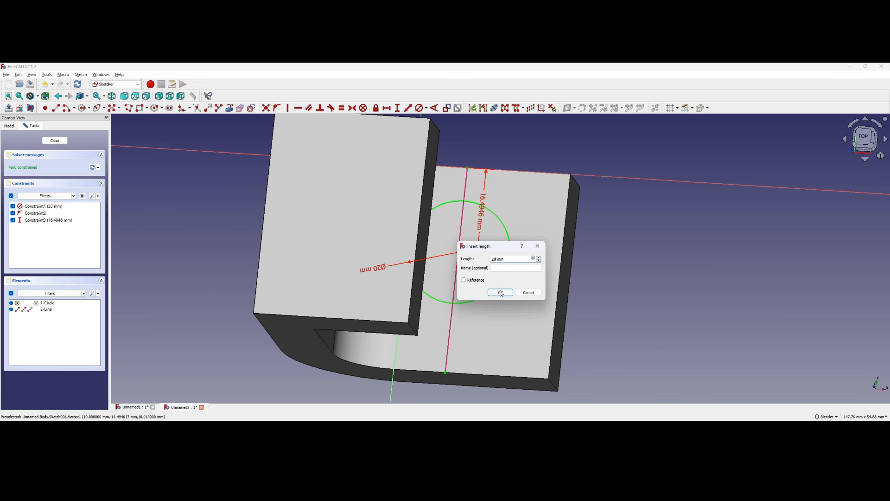
left_click(501, 292)
- Compare the positioned circle with the hole in the reference drawing's top view and close the sketch
middle_click_drag(513, 295, 516, 285)
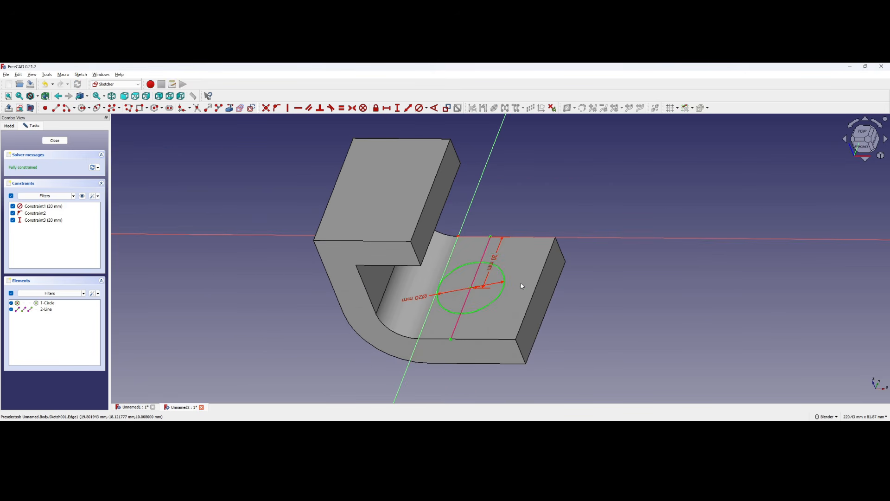
middle_click_drag(525, 317, 575, 340)
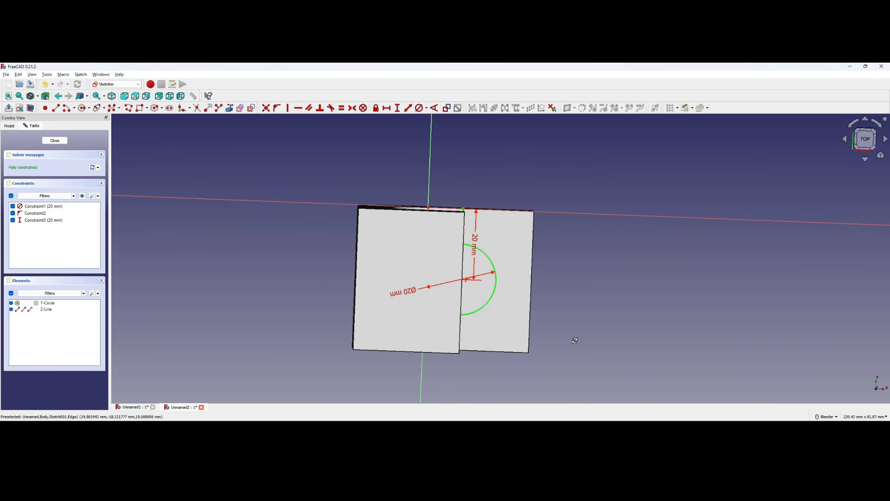
key("2")
middle_click_drag(517, 297, 501, 274, "shift")
scroll(491, 272, "up", 2)
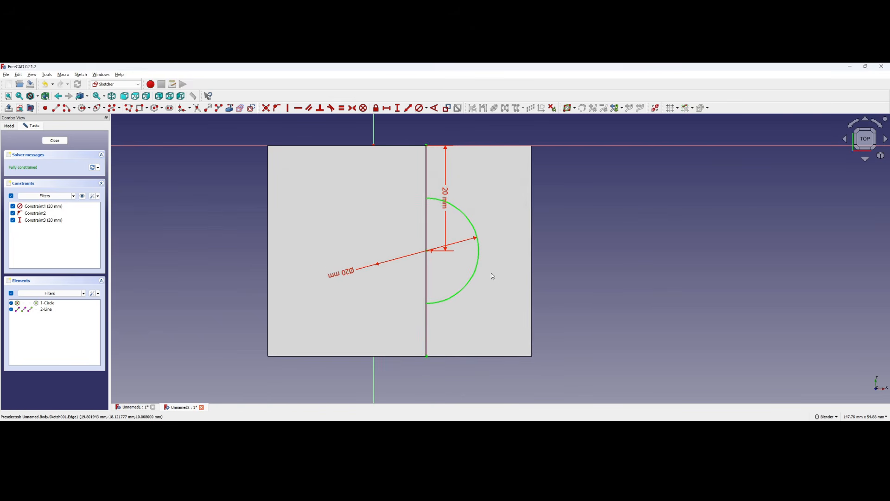
key("alt+Tab")
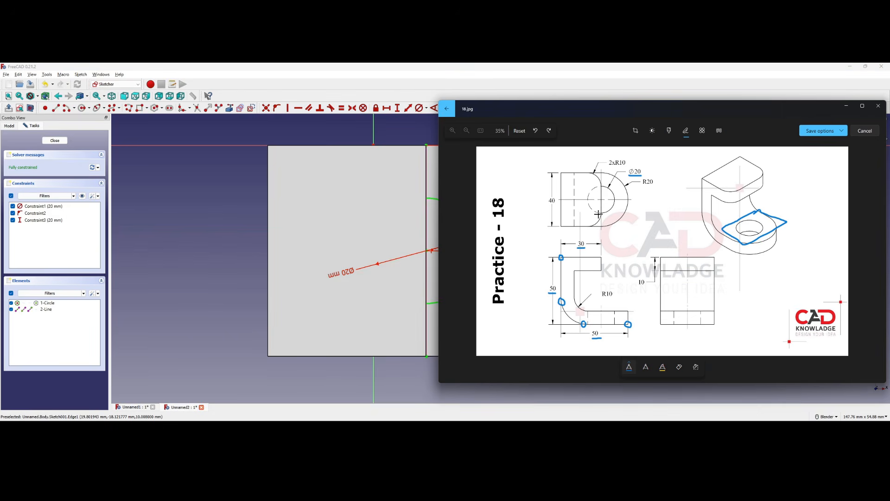
key("alt+Tab")
middle_click_drag(519, 282, 474, 276)
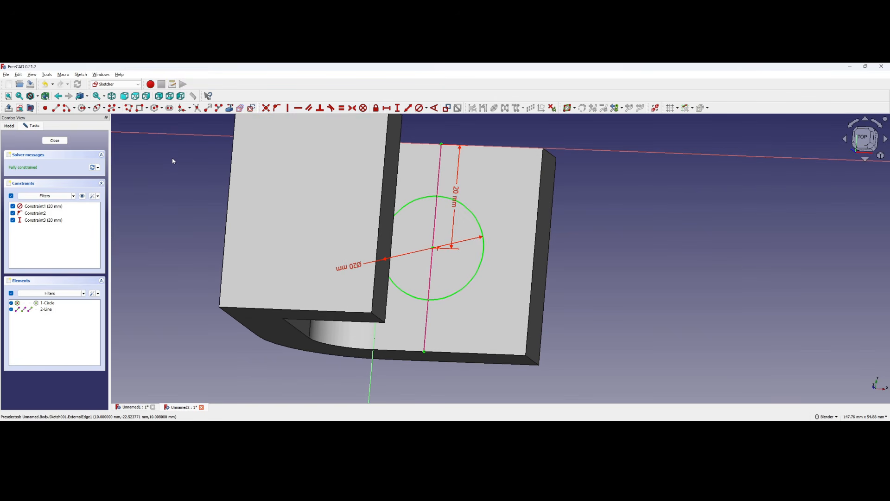
left_click(55, 141)
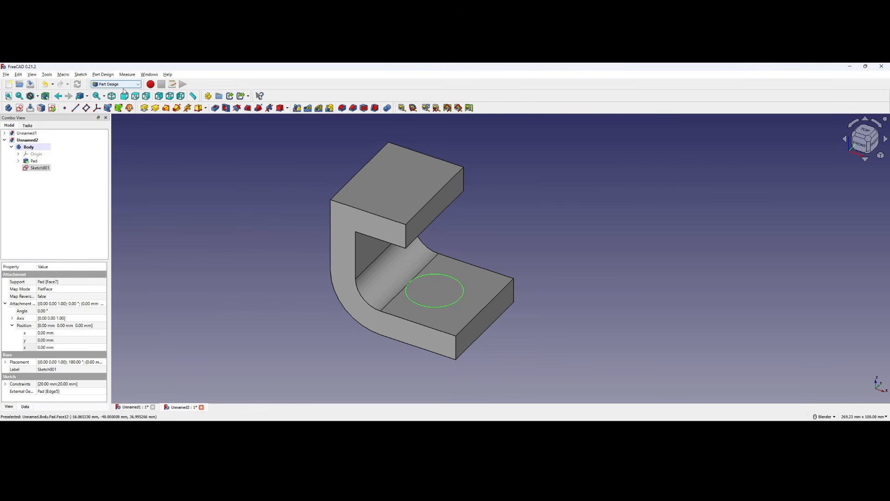
left_click(38, 169)
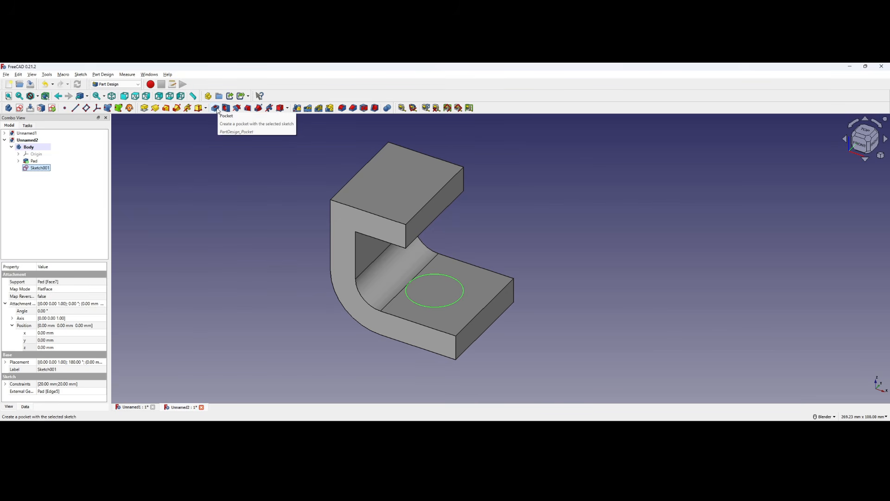
left_click(145, 107)
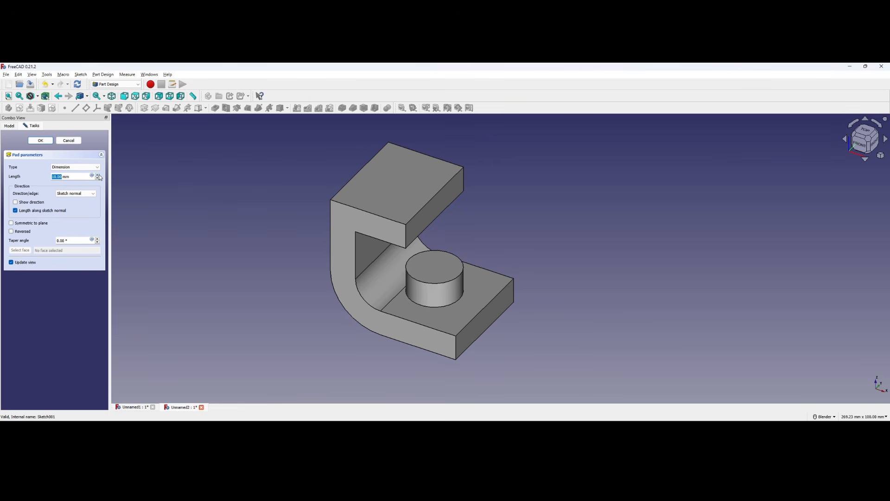
left_click(69, 140)
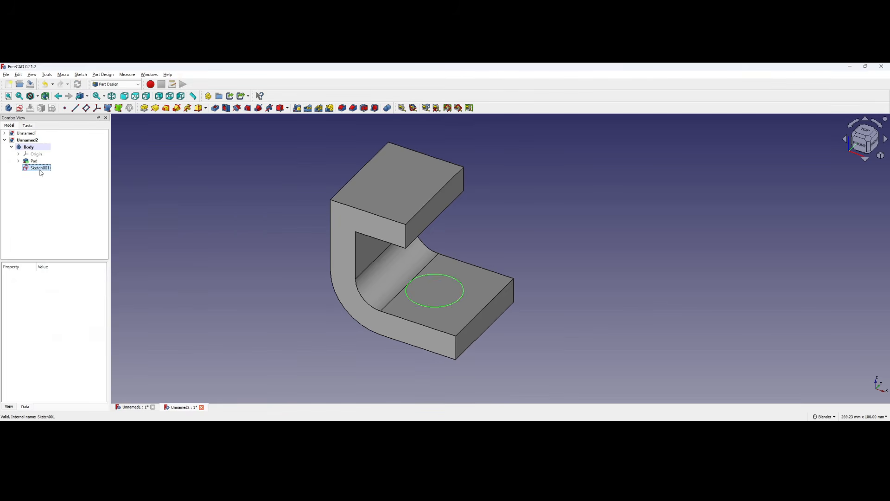
- Create a pocket from the circle sketch in the lower arm and reduce its depth to 6 mm
left_click(215, 108)
left_click(97, 175)
left_click(98, 175)
left_click(97, 175)
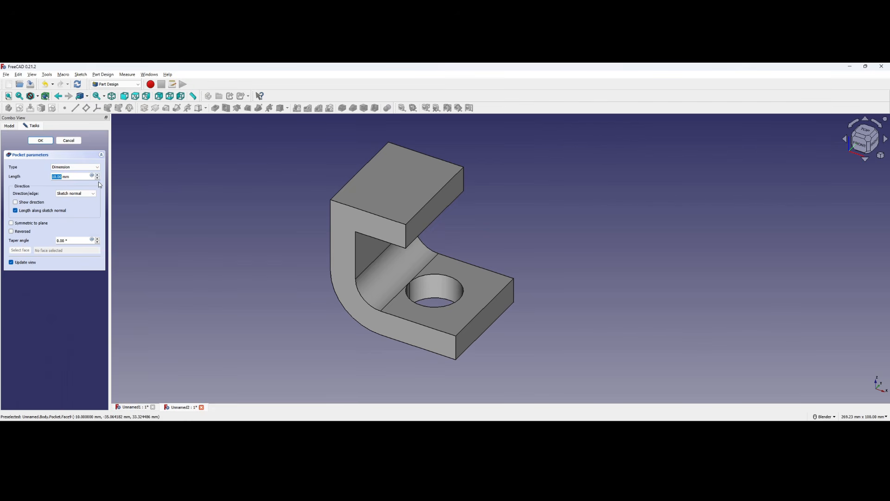
left_click(97, 179)
left_click(97, 179)
left_click(97, 179)
left_click(97, 178)
left_click(97, 178)
left_click(98, 179)
scroll(446, 306, "up", 2)
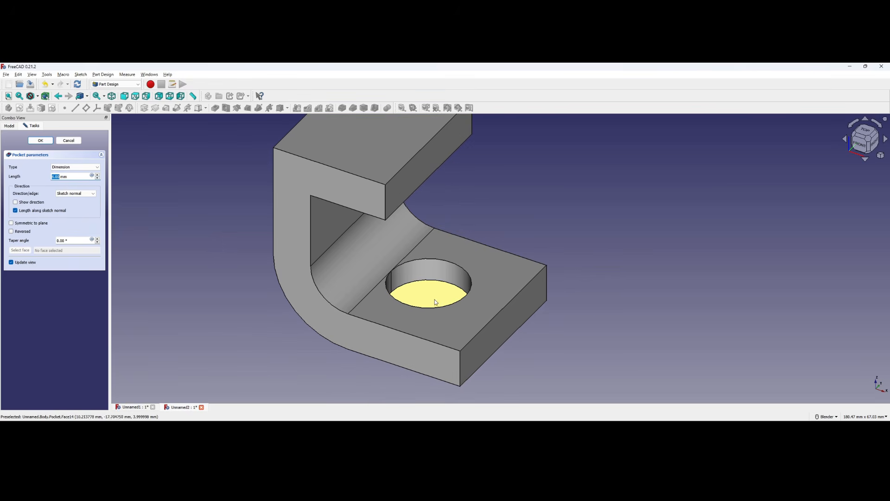
- Change the hole's pocket type to To first and accept the pocket
left_click(87, 169)
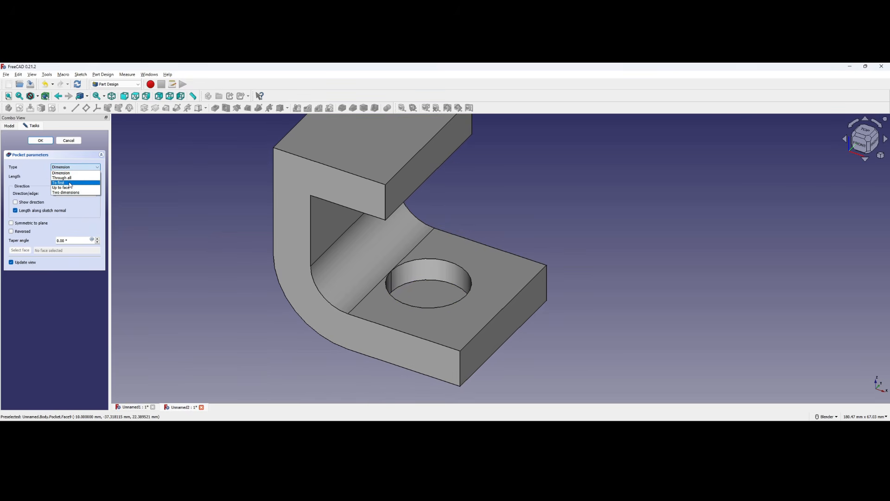
left_click(70, 184)
scroll(455, 273, "down", 3)
left_click(40, 140)
- Check the upper arm's 2xR10 corner rounding in the reference drawing's top view, undoing the mark made there
middle_click_drag(436, 293, 460, 326)
scroll(525, 257, "up", 3)
key("alt+Tab")
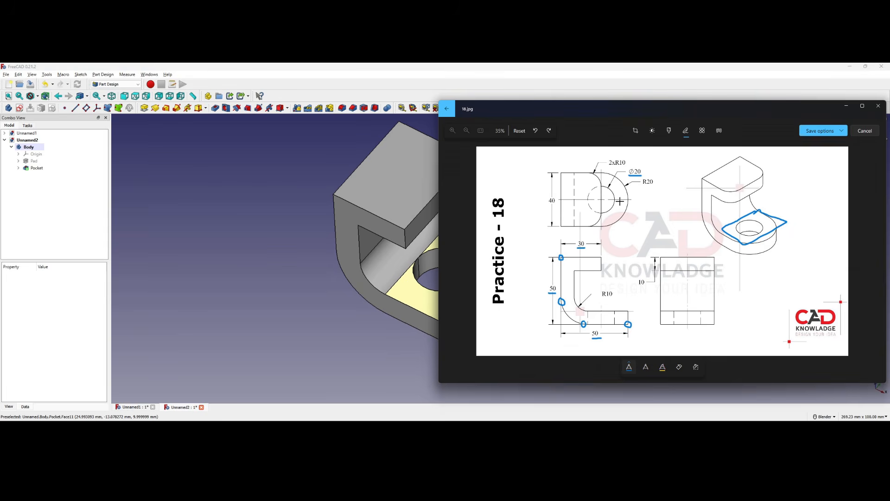
key("alt+Tab")
middle_click_drag(469, 290, 460, 268)
key("alt+Tab")
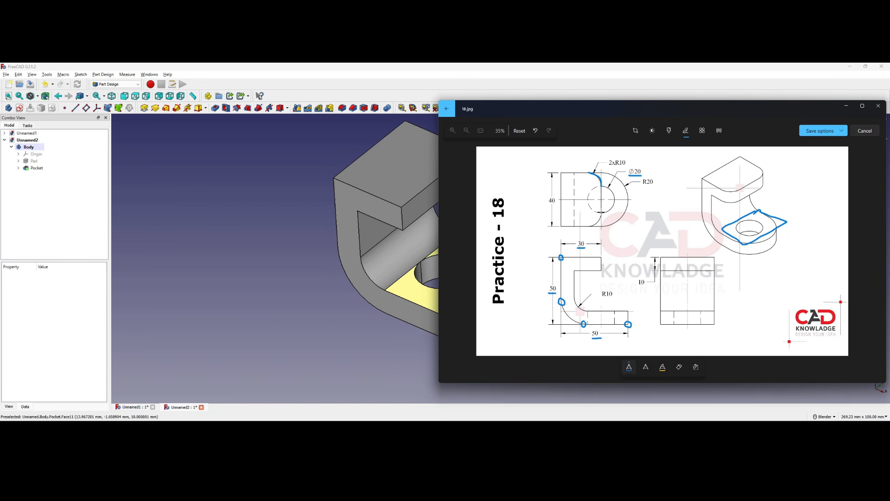
key("ctrl+z")
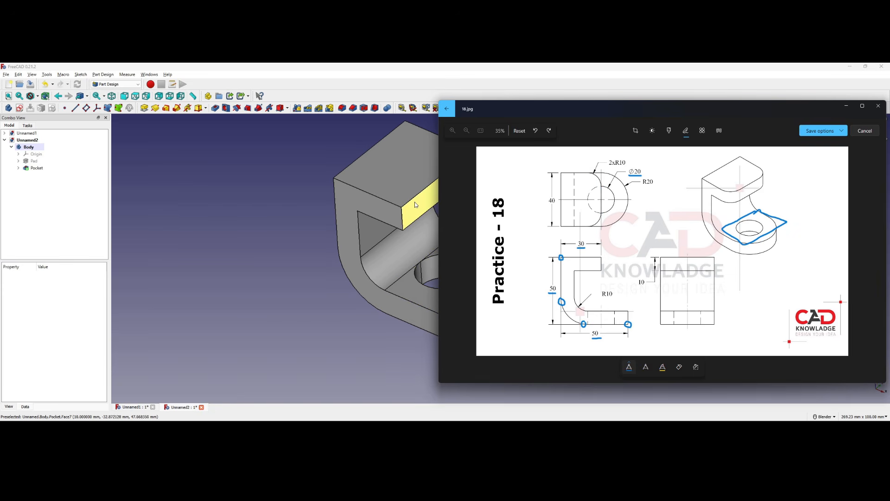
key("alt+Tab")
- Fillet the two vertical edges at the upper arm's free end with a 10 mm radius, checking it against the reference drawing
middle_click_drag(525, 197, 512, 219, "shift")
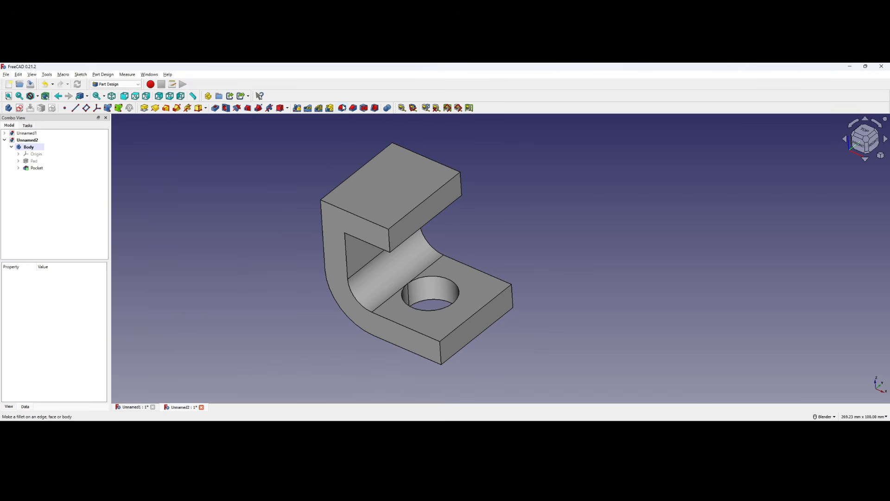
left_click(390, 238)
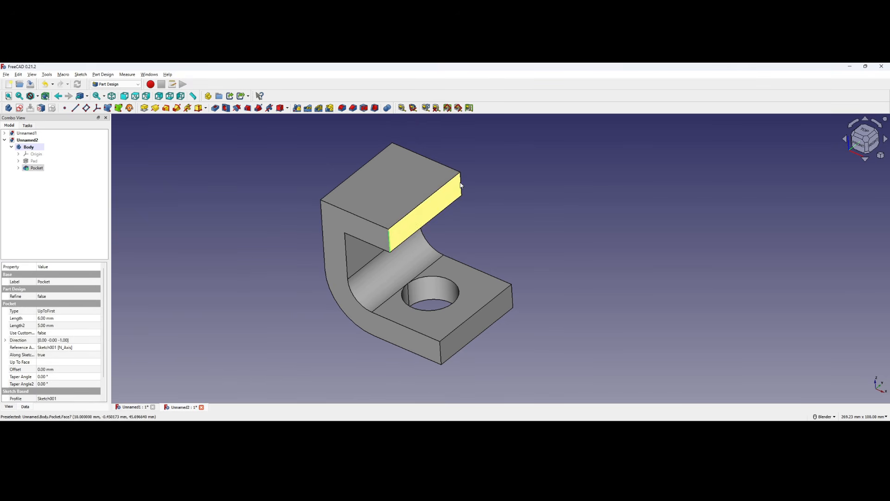
left_click(461, 186, "ctrl")
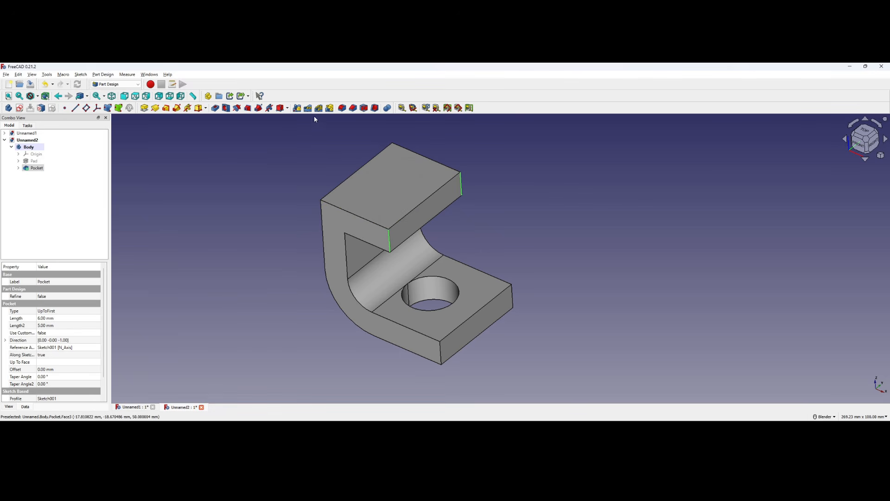
left_click(343, 108)
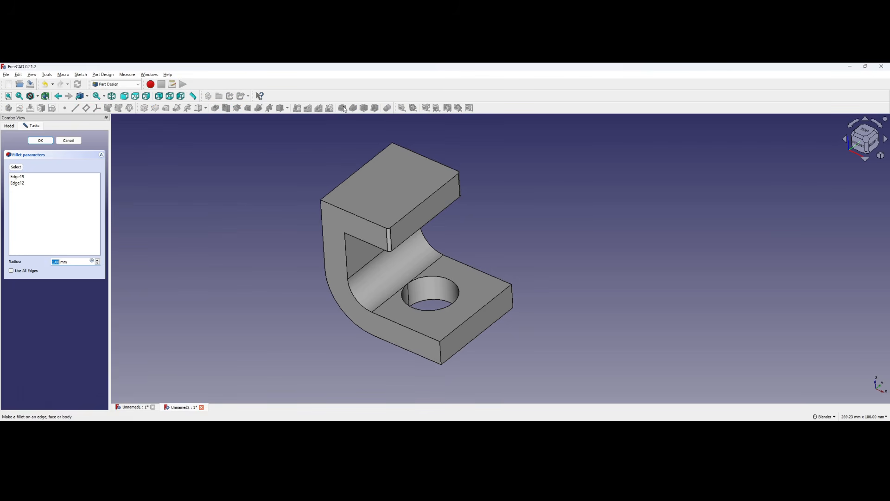
left_click(98, 262)
left_click(98, 262)
left_click(98, 262)
left_click(97, 262)
left_click(98, 262)
left_click(98, 262)
left_click(98, 262)
left_click(98, 262)
left_click(97, 262)
key("alt+Tab")
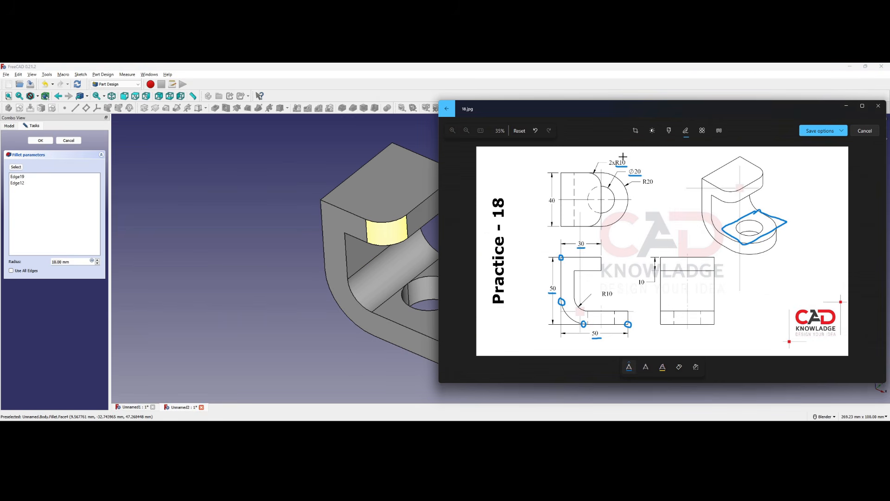
key("alt+Tab")
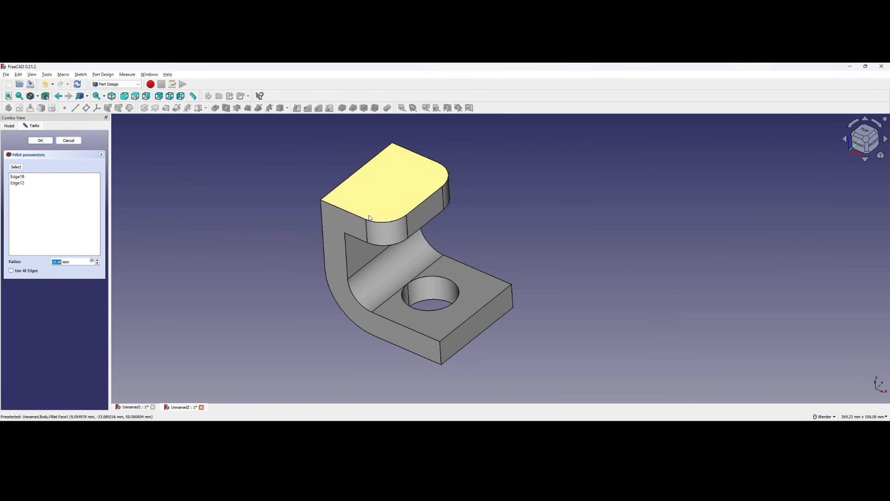
left_click(40, 140)
- Start a fillet on the two vertical edges at the lower arm's free end and raise its radius to 19 mm
middle_click_drag(453, 222, 478, 249)
key("0")
left_click(408, 319)
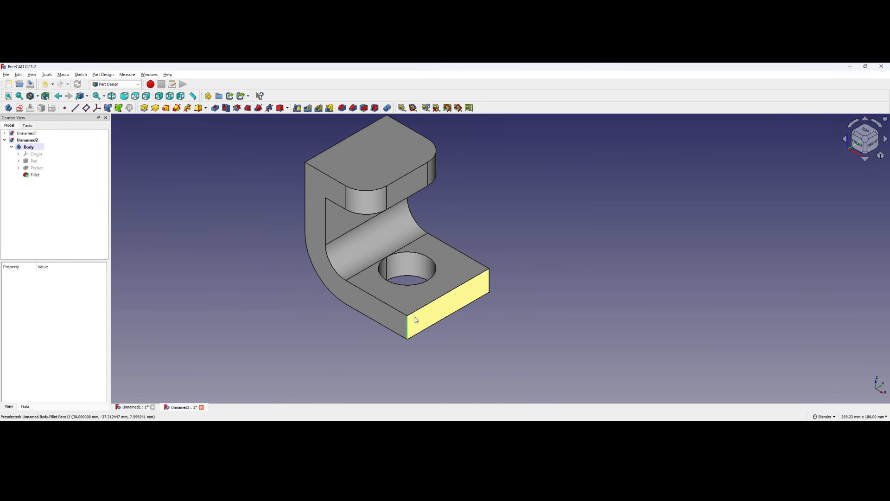
left_click(490, 280, "ctrl")
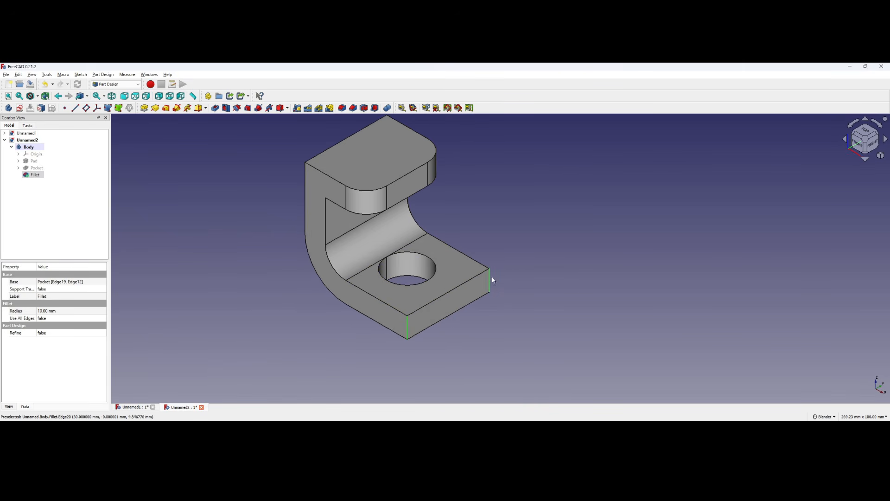
left_click(345, 108)
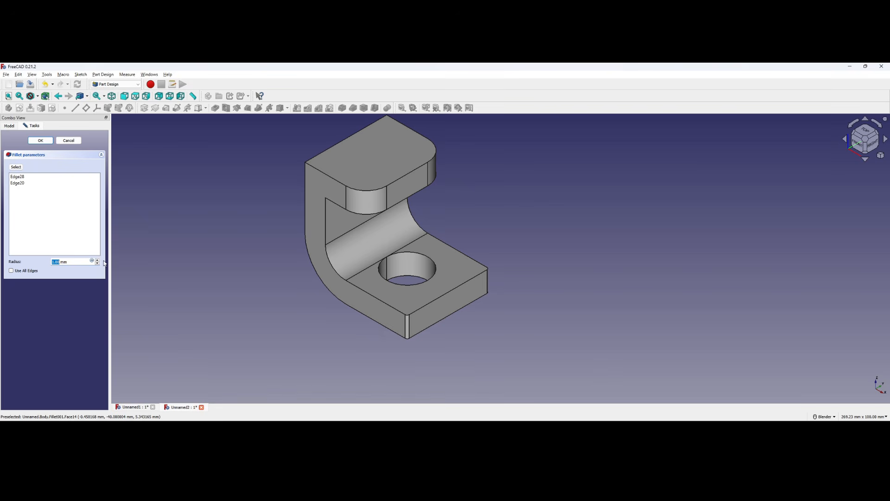
scroll(98, 262, "up", 9)
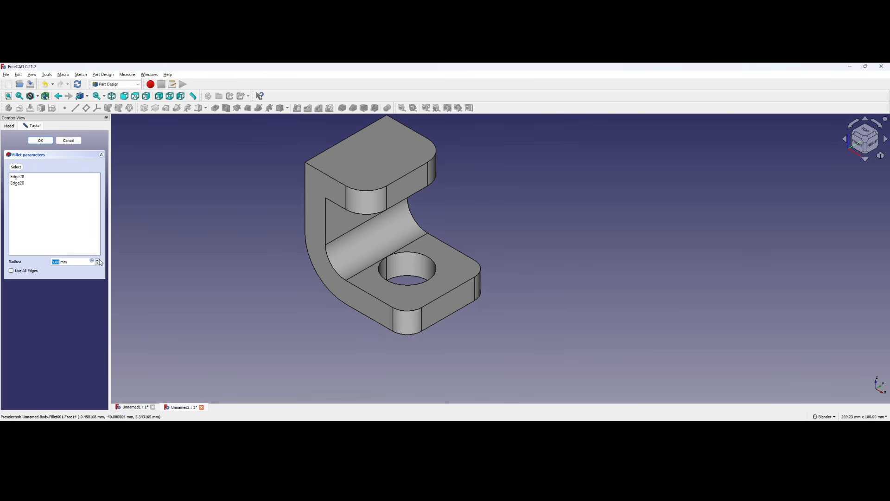
scroll(99, 262, "up", 8)
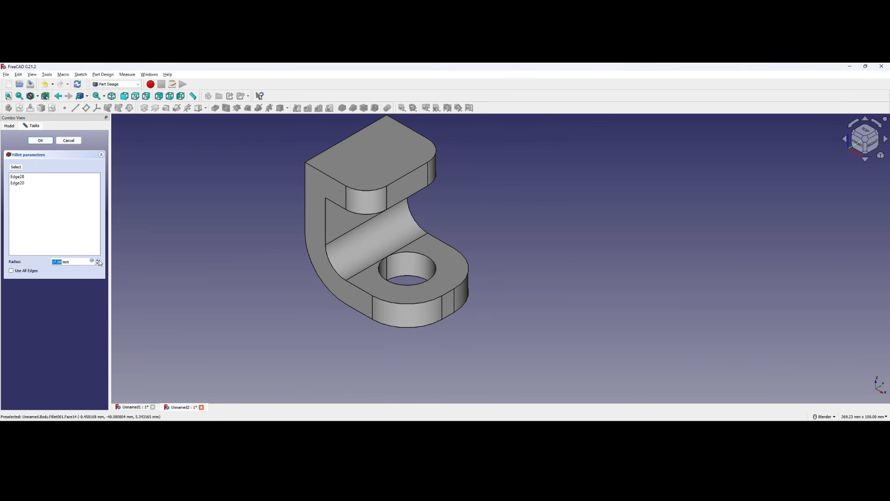
scroll(99, 262, "up", 1)
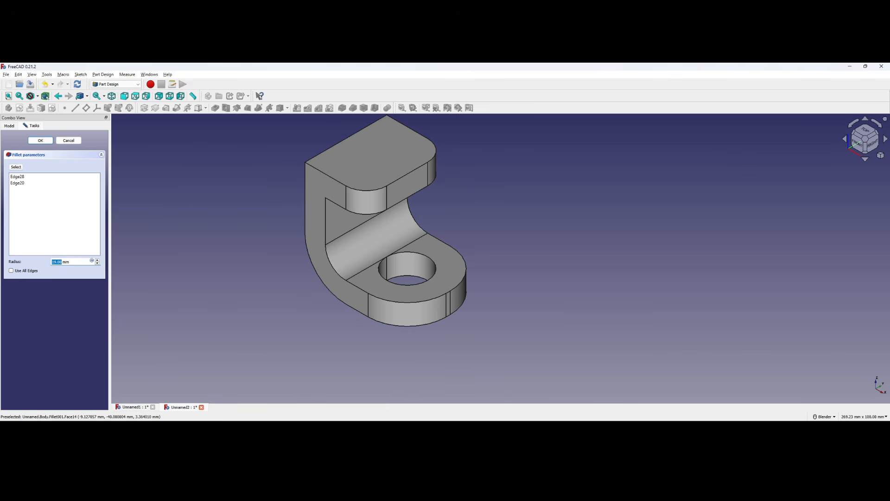
- Check the R20 callout in the reference drawing and try to apply a 20 mm radius to the lower arm's fillet
key("alt+Tab")
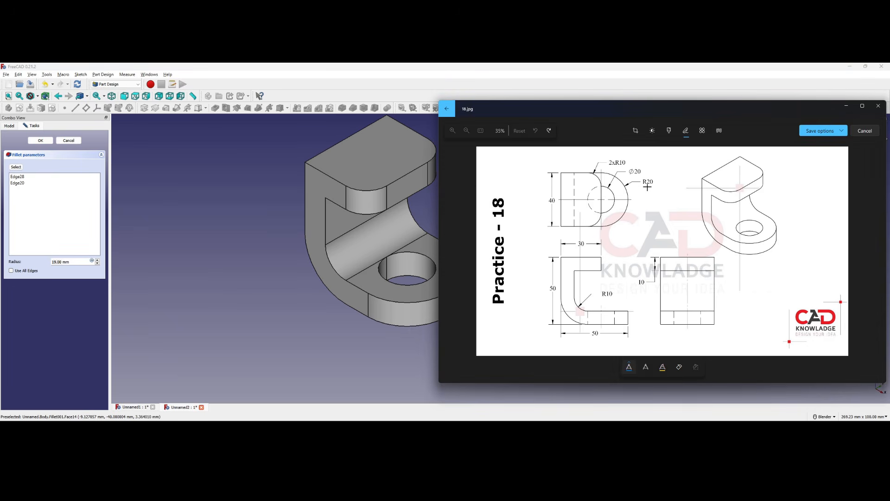
left_click_drag(651, 186, 621, 181)
key("alt+Tab")
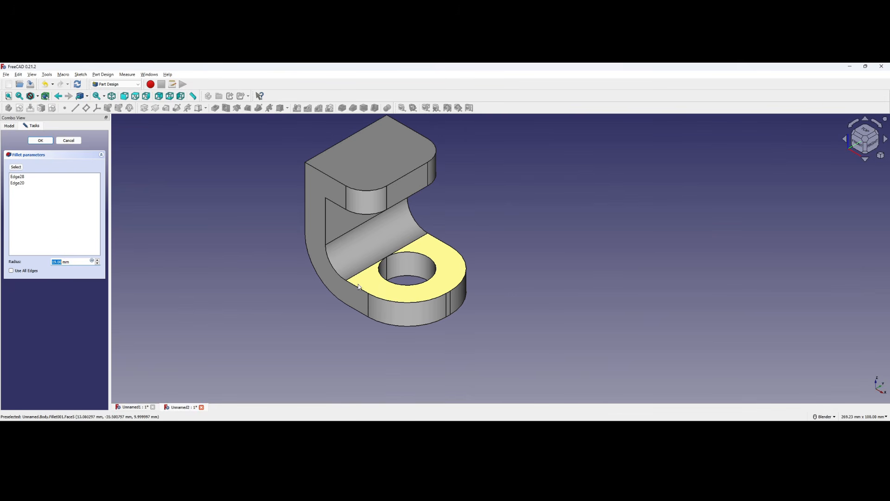
scroll(415, 323, "up", 4)
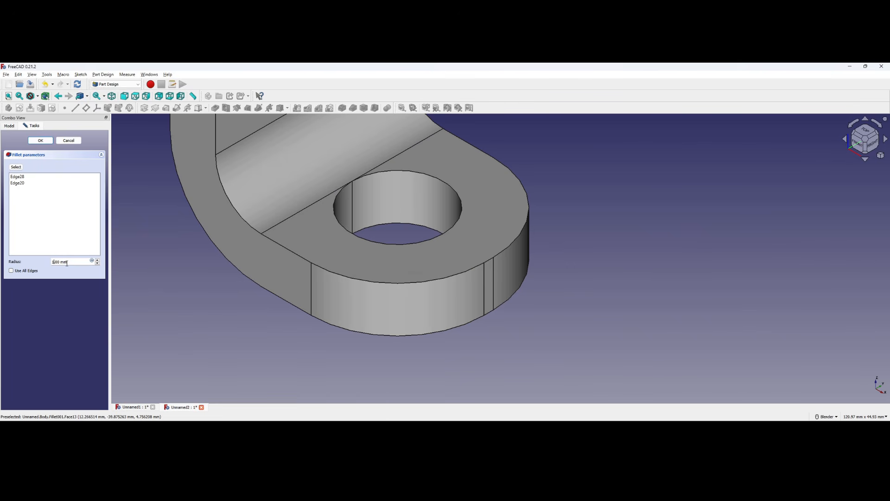
left_click(41, 141)
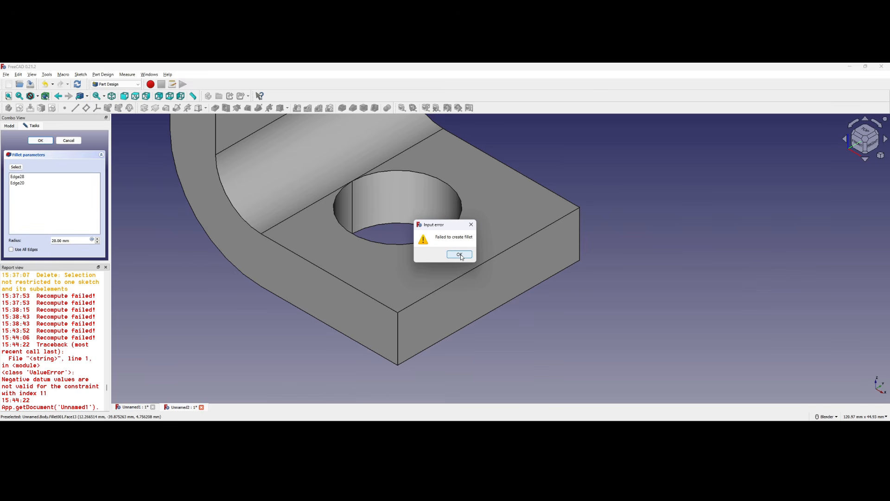
left_click(459, 254)
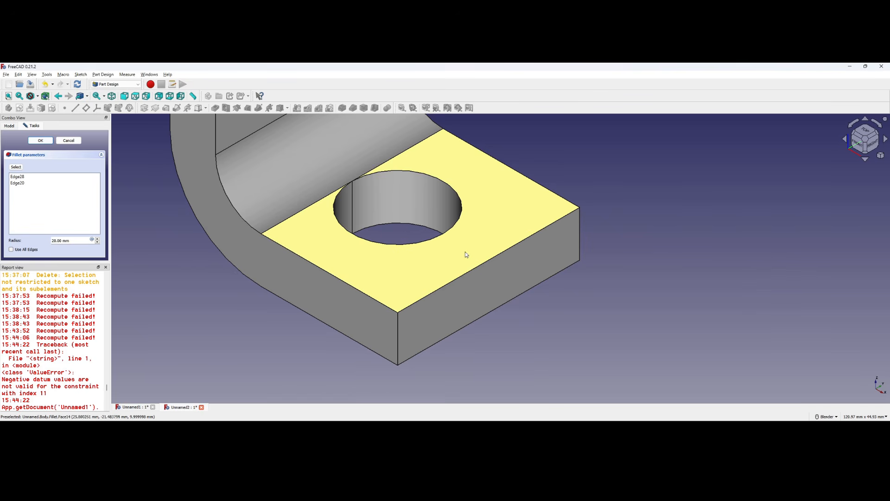
- Return the lower arm's fillet radius to 19 mm and examine the end face between the two rounded corners
left_click(98, 242)
middle_click_drag(535, 338, 497, 315, "shift")
scroll(500, 309, "up", 2)
scroll(494, 284, "up", 3)
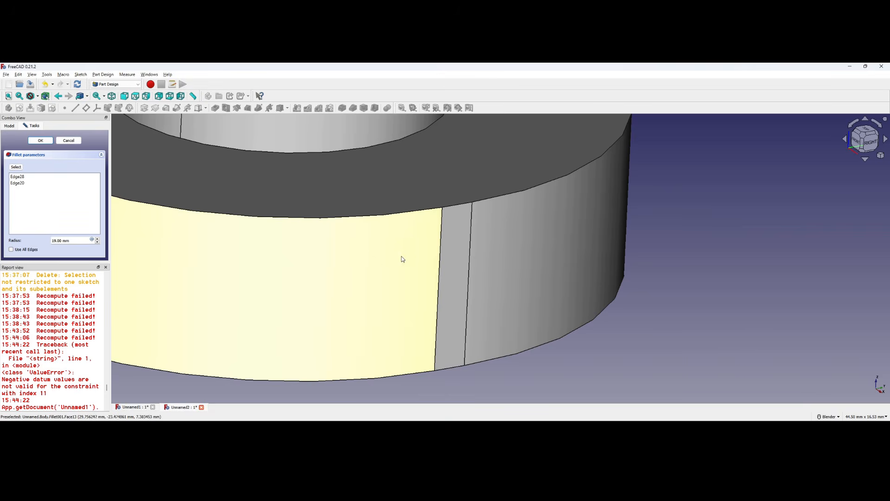
scroll(441, 242, "up", 3)
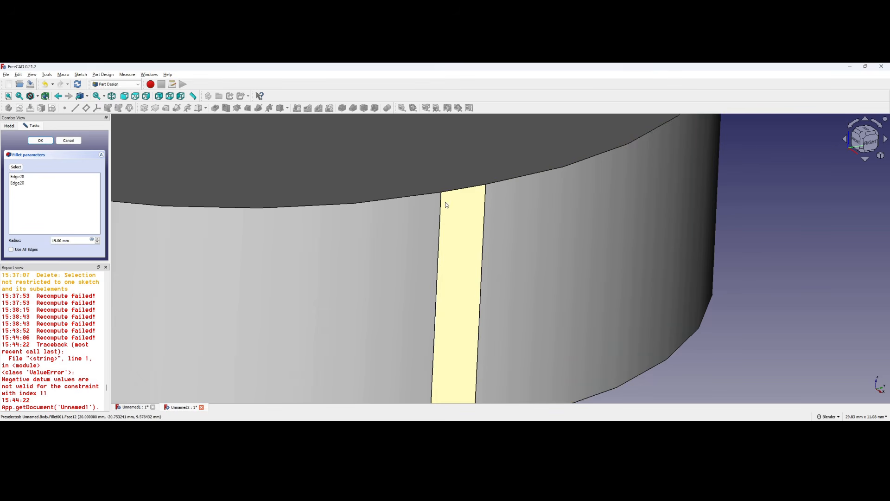
scroll(466, 218, "down", 5)
middle_click_drag(157, 241, 112, 232)
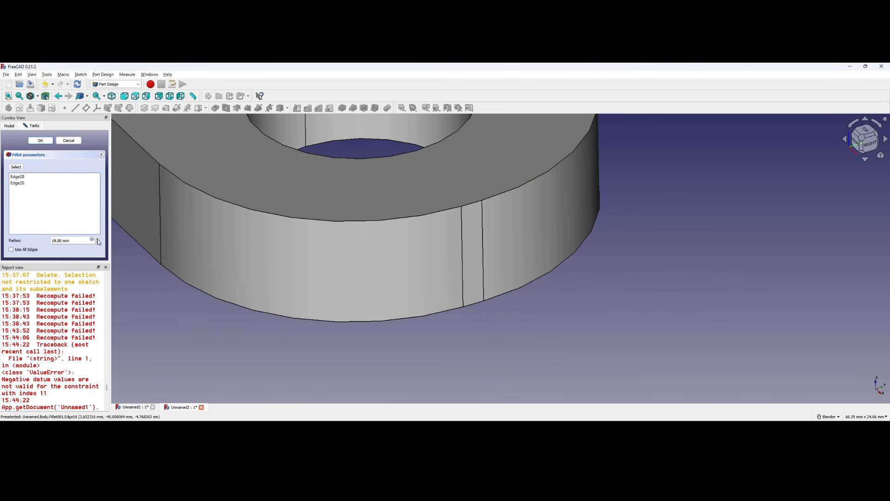
- Lower the fillet radius to 15 mm and raise it back to 18 mm to compare the end face's width
left_click(98, 242)
left_click(98, 242)
left_click(98, 241)
left_click(99, 242)
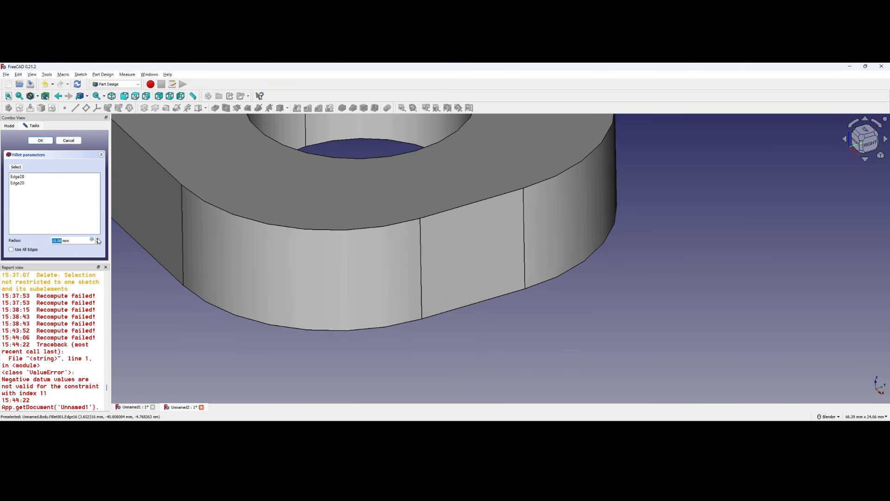
left_click(97, 239)
left_click(98, 238)
left_click(98, 239)
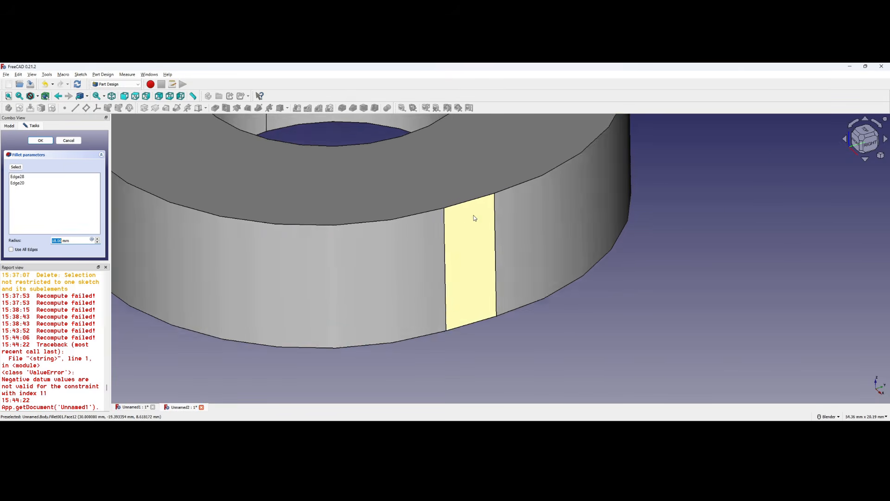
- Set the lower arm's fillet radius to 19.99 mm and accept the fillet
scroll(474, 218, "up", 2)
left_click(99, 238)
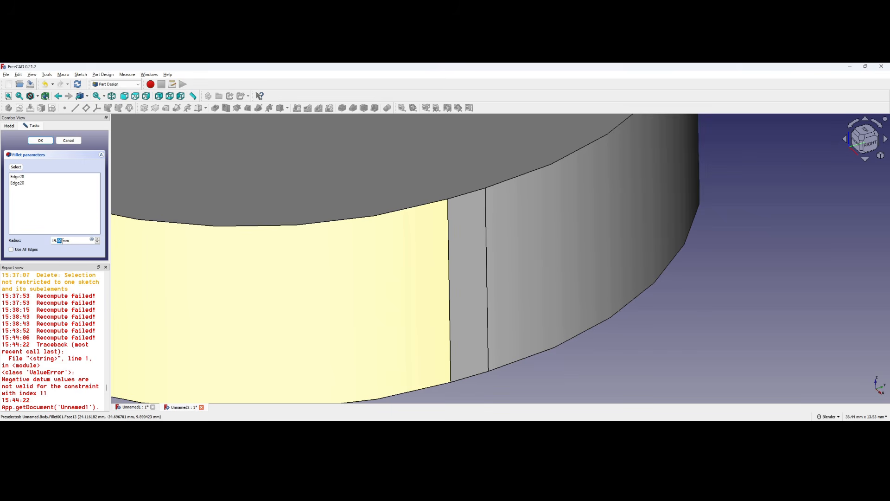
left_click(40, 140)
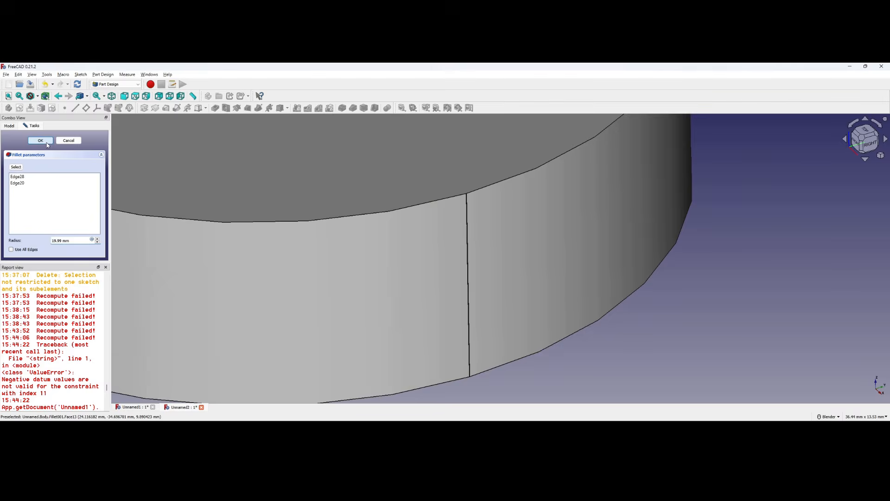
- Examine the narrow seam between the two rounded corners at the lower arm's end
scroll(487, 215, "up", 8)
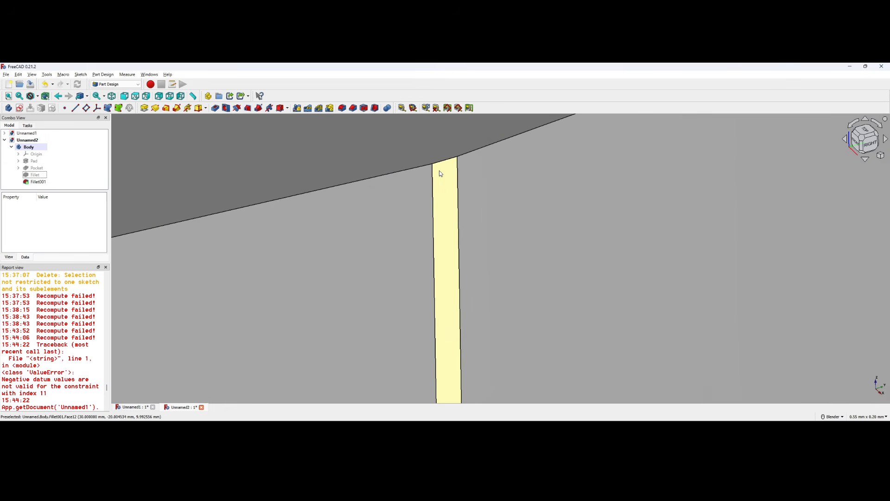
scroll(440, 175, "down", 8)
scroll(439, 176, "up", 7)
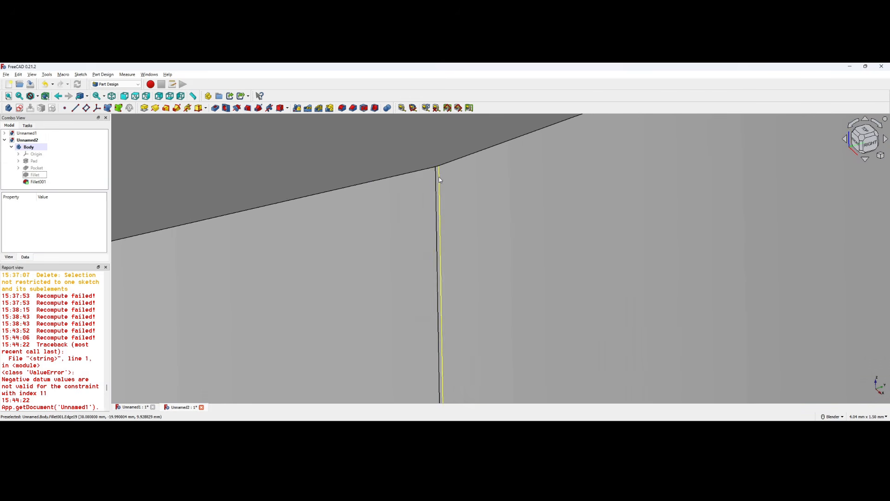
scroll(440, 175, "down", 17)
middle_click_drag(435, 167, 454, 279, "shift")
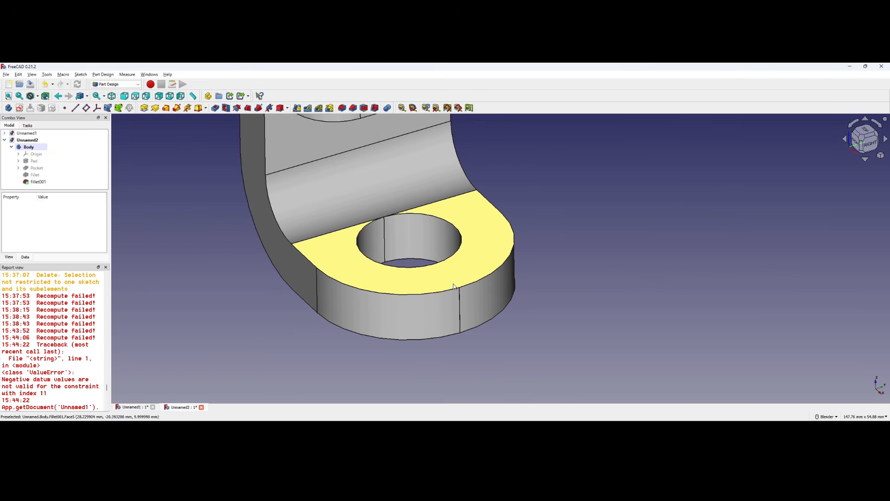
- Reopen the lower arm's fillet, compare it with the R20 callout in the reference drawing, and cancel the edit
double_click(38, 181)
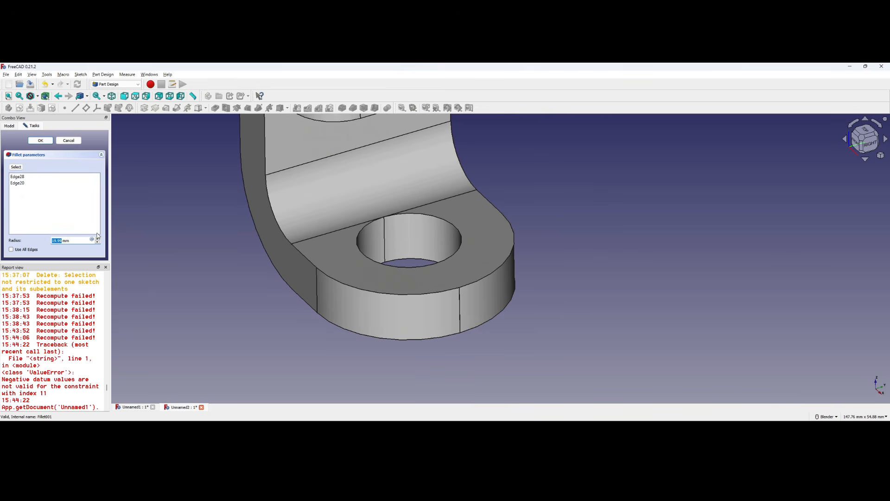
key("alt+Tab")
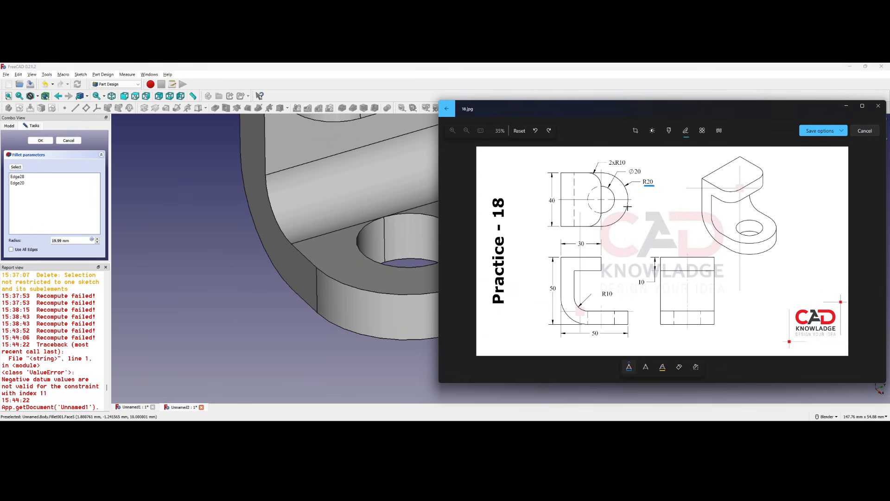
key("alt+Tab")
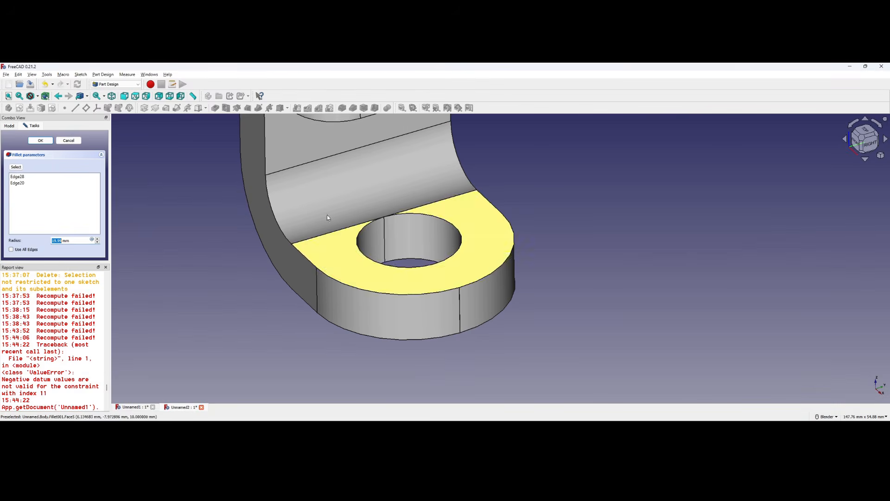
left_click(68, 141)
- Delete the fillet that rounds the lower arm's end corners
left_click(39, 183)
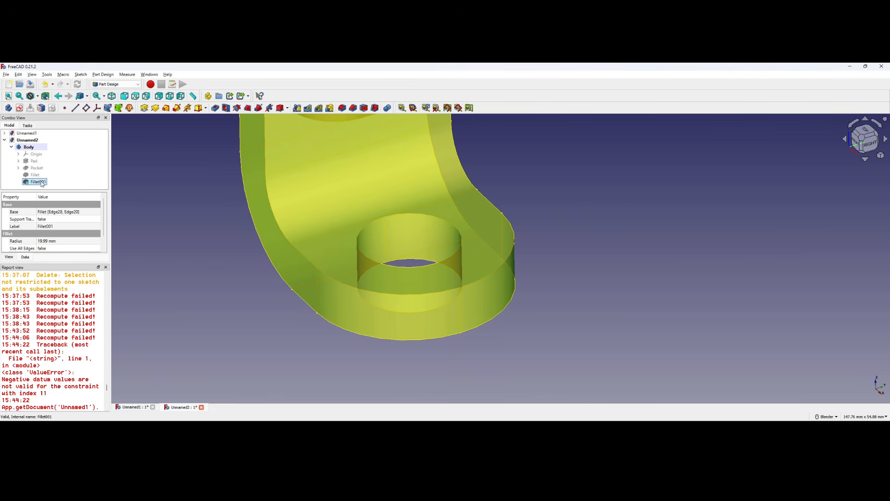
key("Delete")
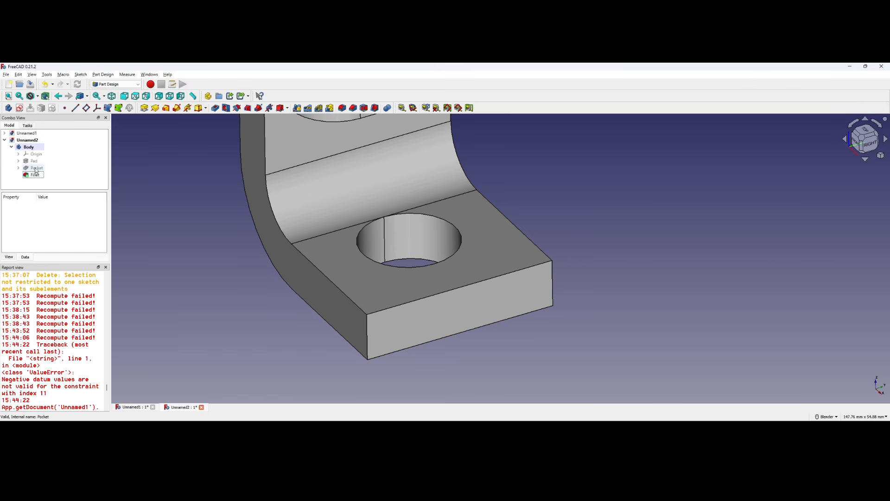
scroll(449, 272, "down", 3)
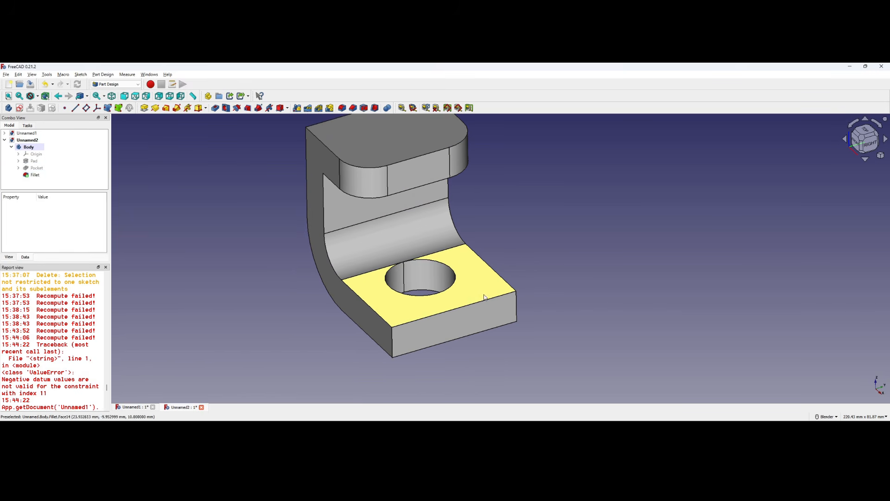
- Start a new sketch on the lower arm's upper face and orient it to the top view
middle_click_drag(481, 309, 405, 240)
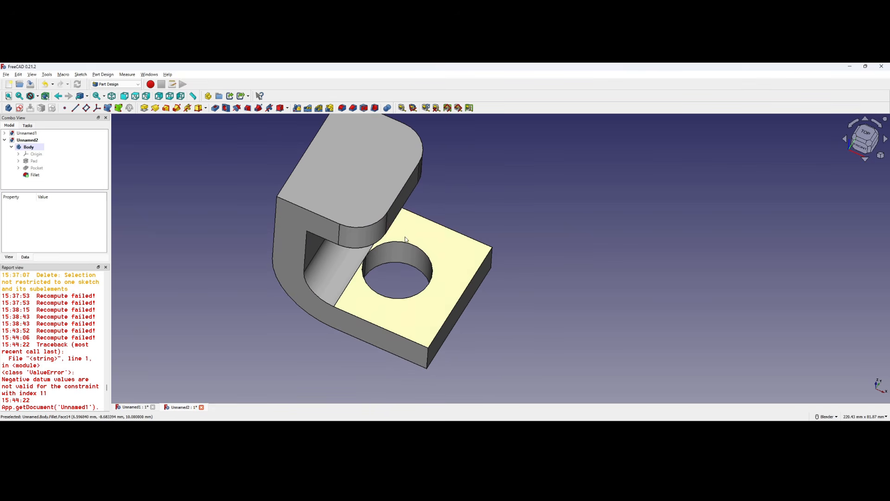
left_click(461, 255)
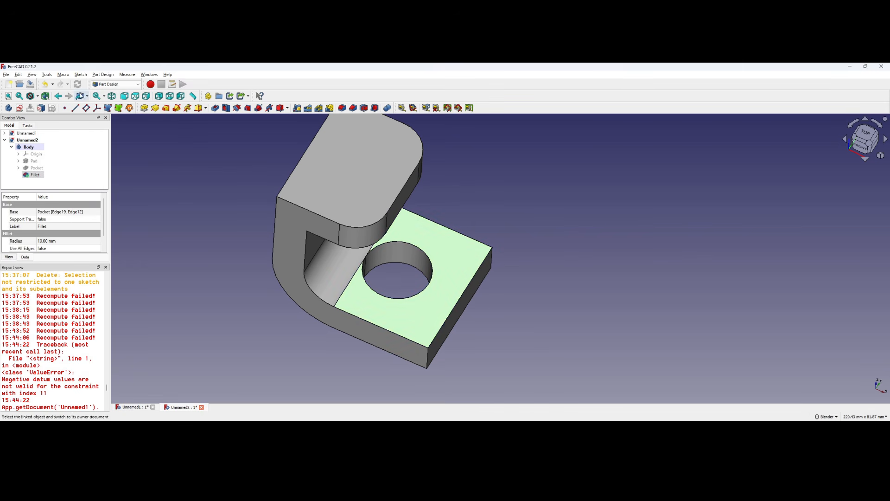
left_click(20, 108)
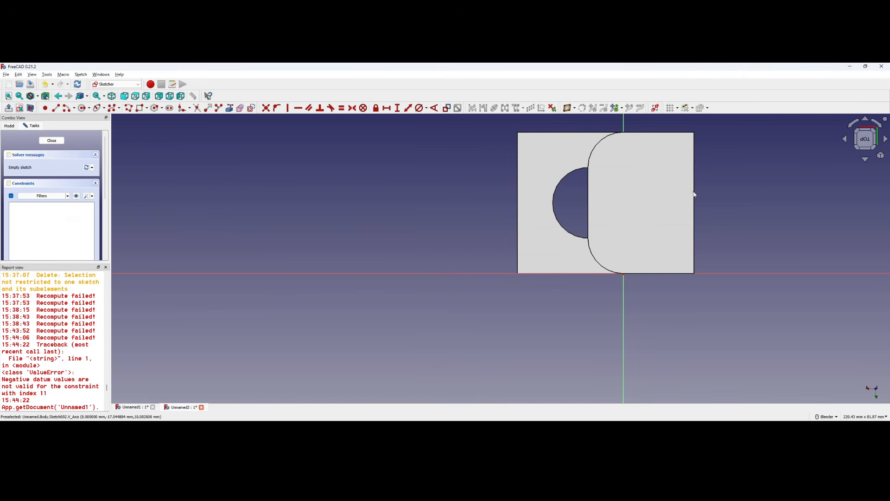
key("2")
middle_click_drag(438, 265, 451, 203, "shift")
scroll(475, 240, "up", 1)
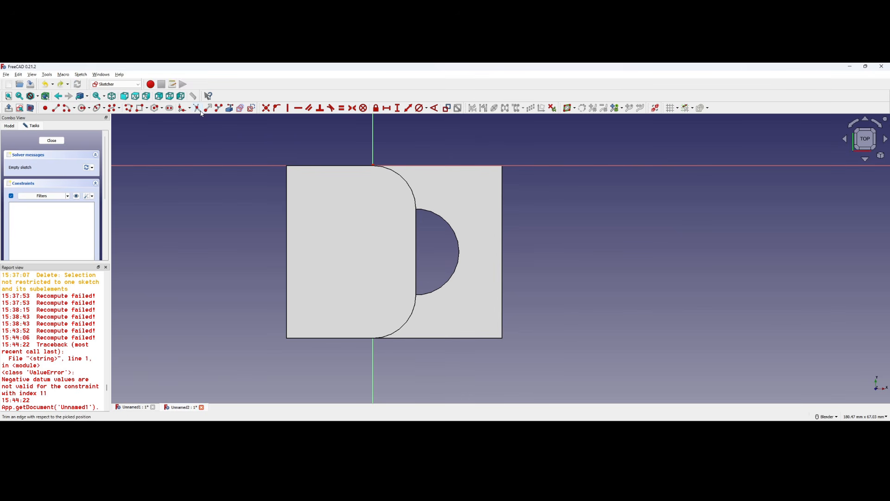
- Reference the hole's circular edge and both side edges of the lower arm as external geometry
left_click(229, 111)
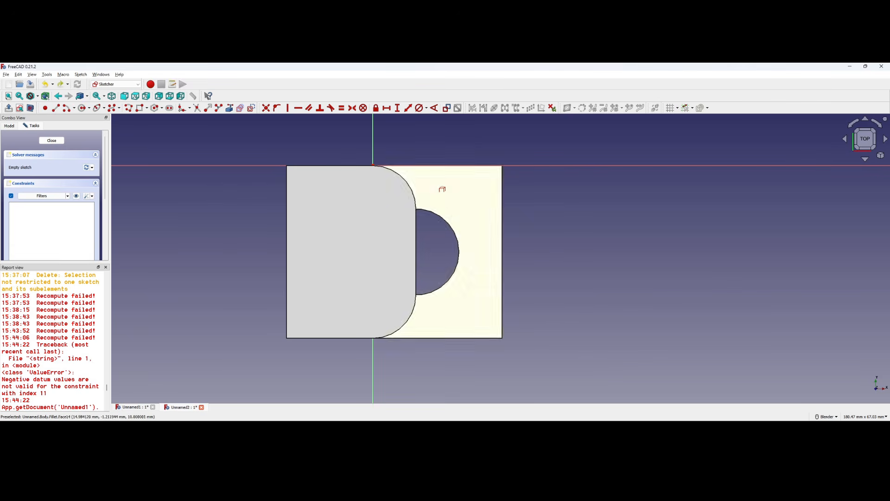
left_click(454, 232)
left_click(480, 165)
left_click(450, 338)
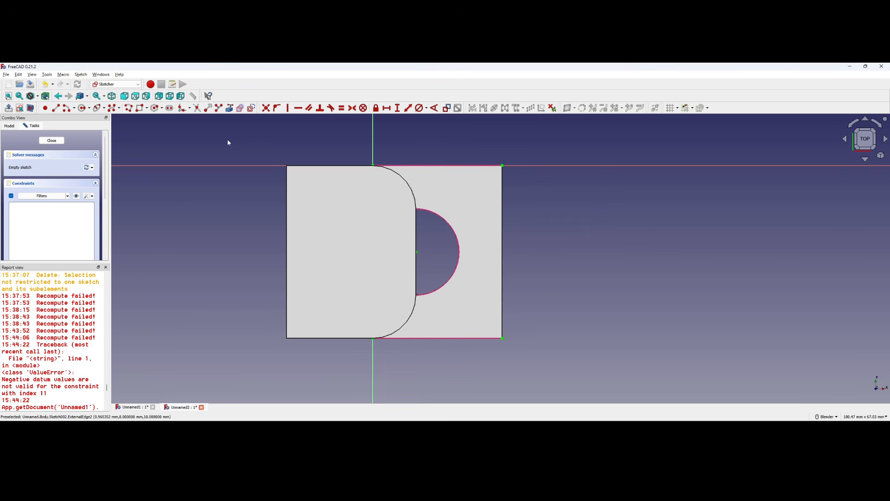
- Draw a half-circle arc of about 20 mm radius centred on the hole, from one side edge of the arm to the other
left_click(73, 109)
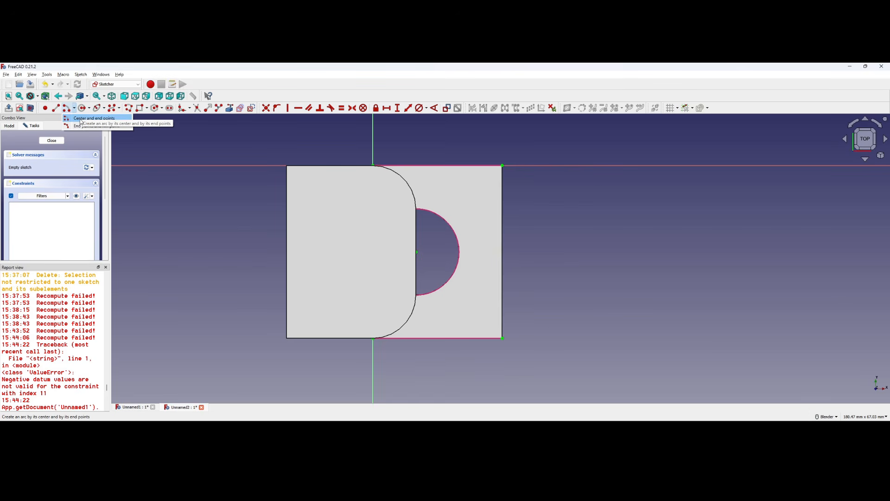
left_click(88, 119)
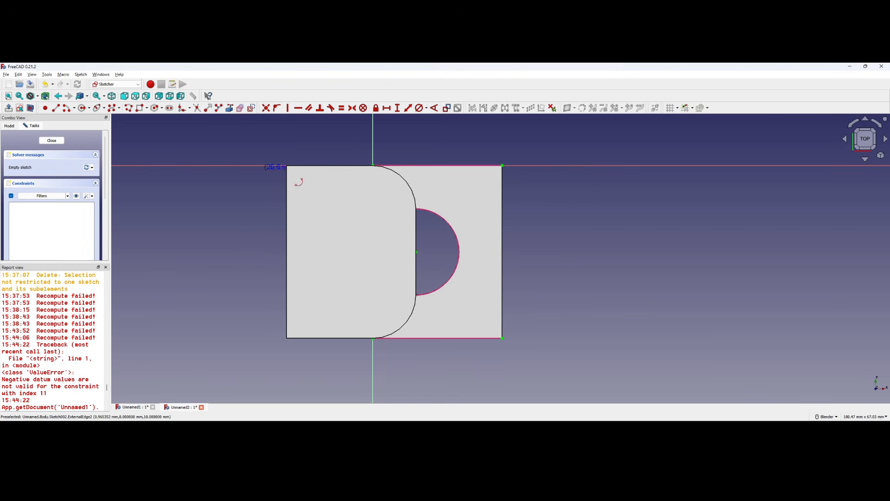
left_click(417, 253)
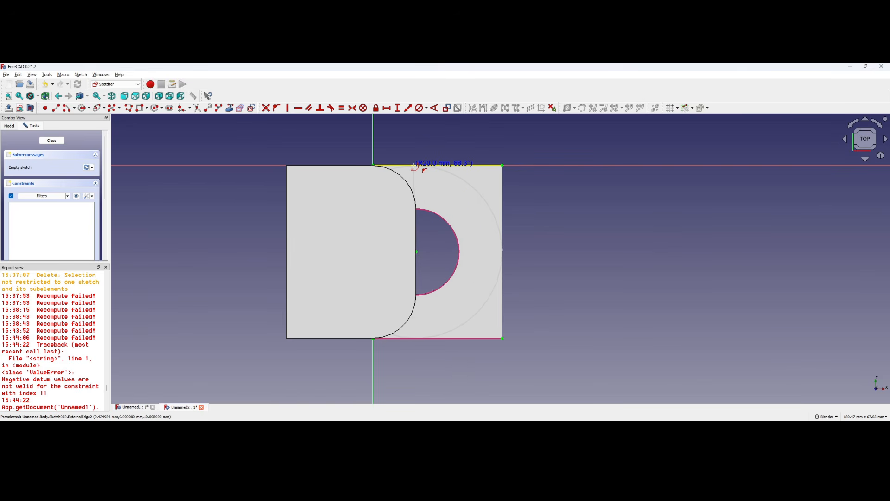
left_click(416, 168)
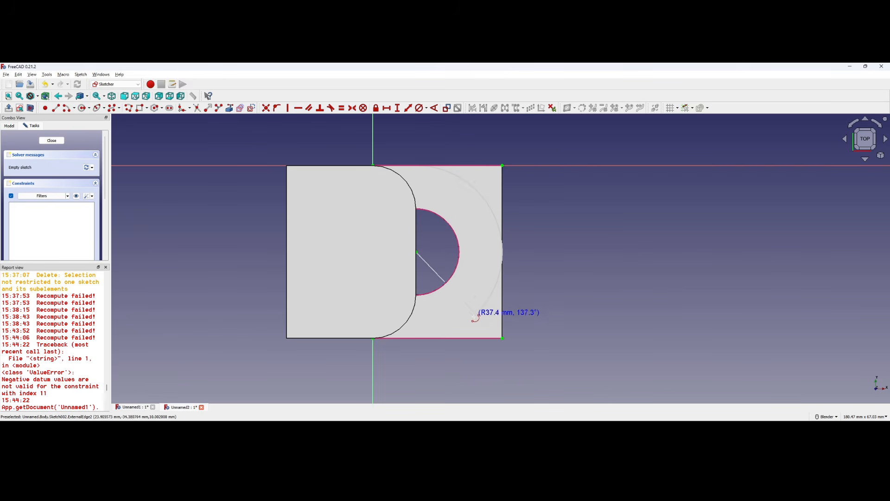
left_click(414, 341)
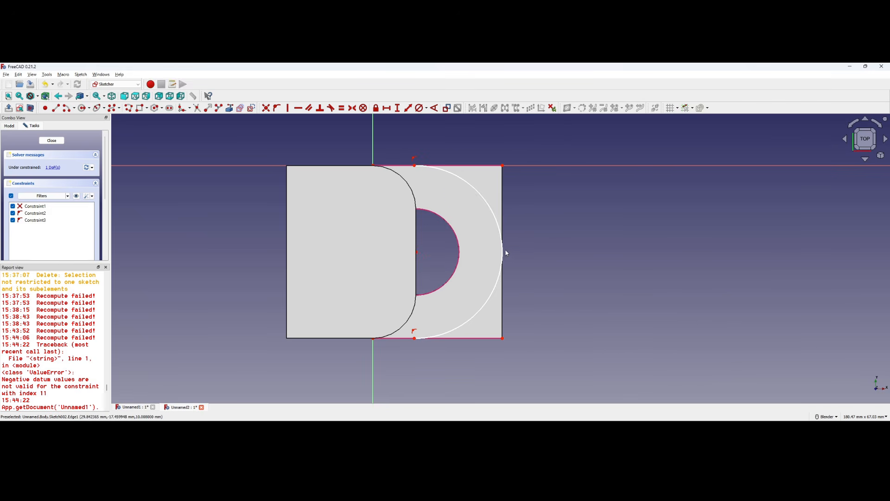
- Constrain the arc's diameter to 40 mm, checking it against the R20 callout in the reference drawing
left_click(482, 312)
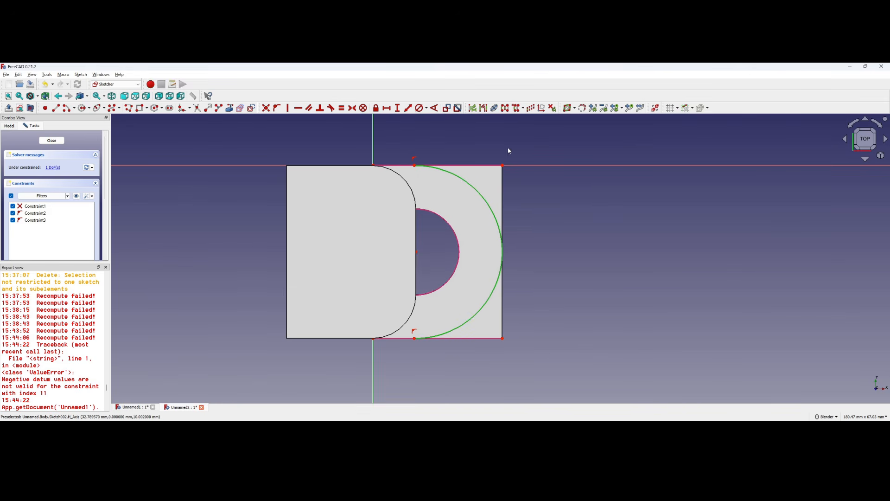
left_click(420, 108)
left_click_drag(452, 108, 580, 135)
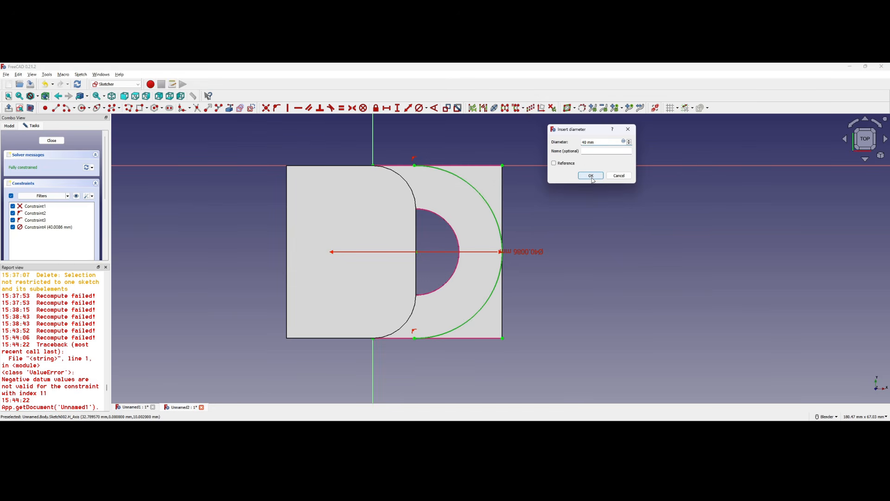
key("alt+Tab")
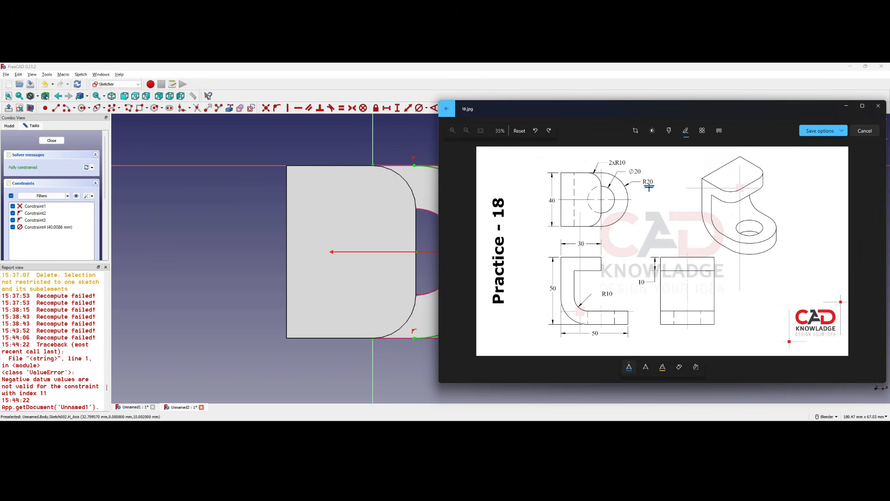
key("alt+Tab")
left_click(591, 176)
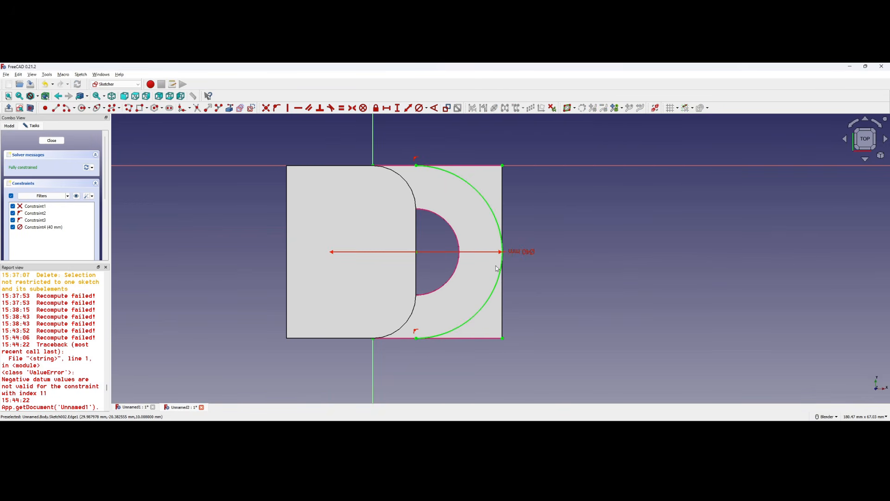
- Draw a polyline of about 28 by 54 mm around the arm's end, joining the arc's two endpoints outside the body
scroll(431, 236, "down", 3)
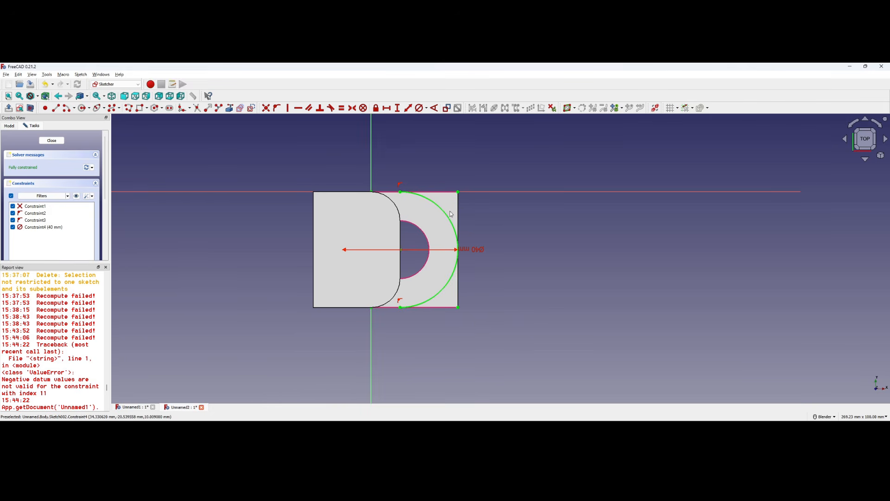
scroll(485, 259, "up", 1)
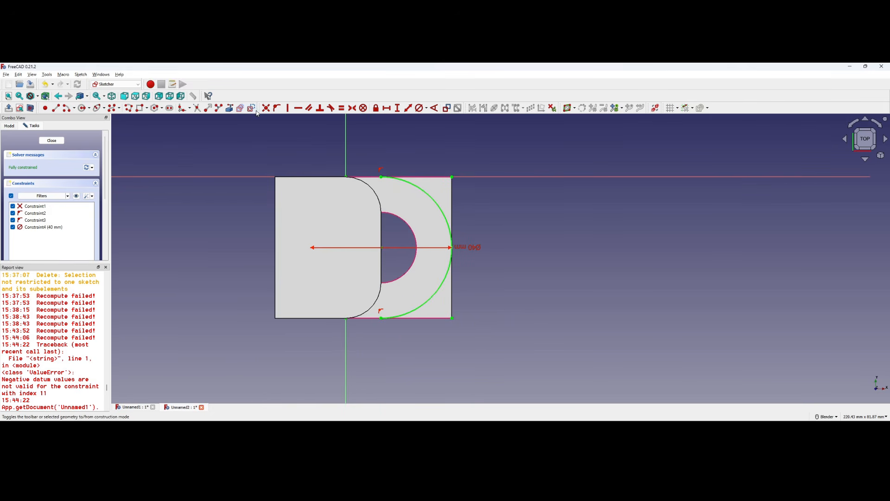
left_click(129, 108)
left_click(381, 177)
left_click(381, 148)
left_click(479, 148)
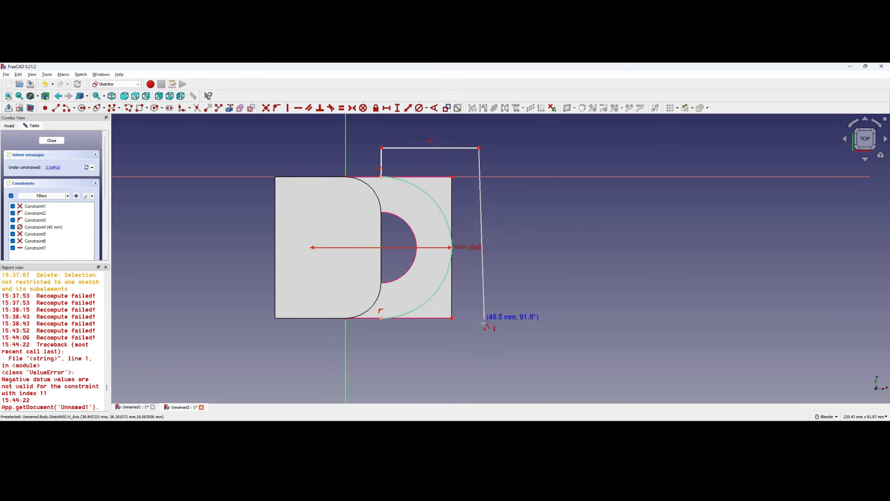
left_click(479, 338)
left_click(382, 343)
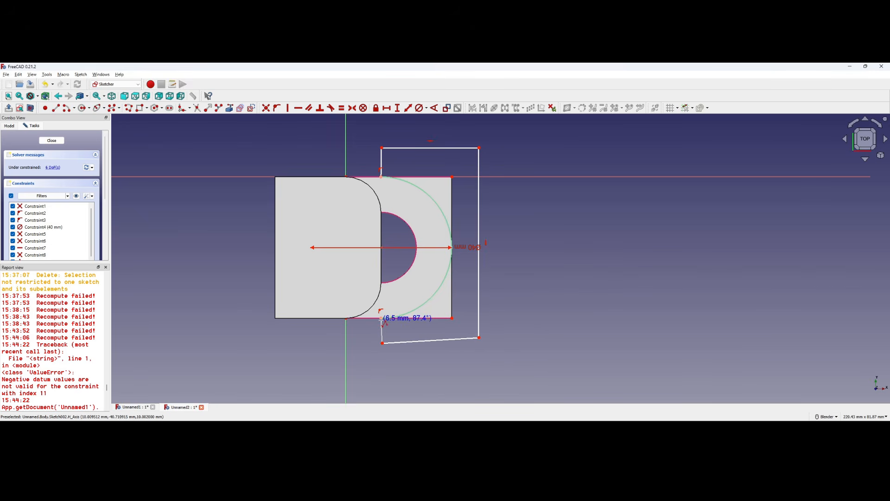
left_click(382, 318)
key("Escape")
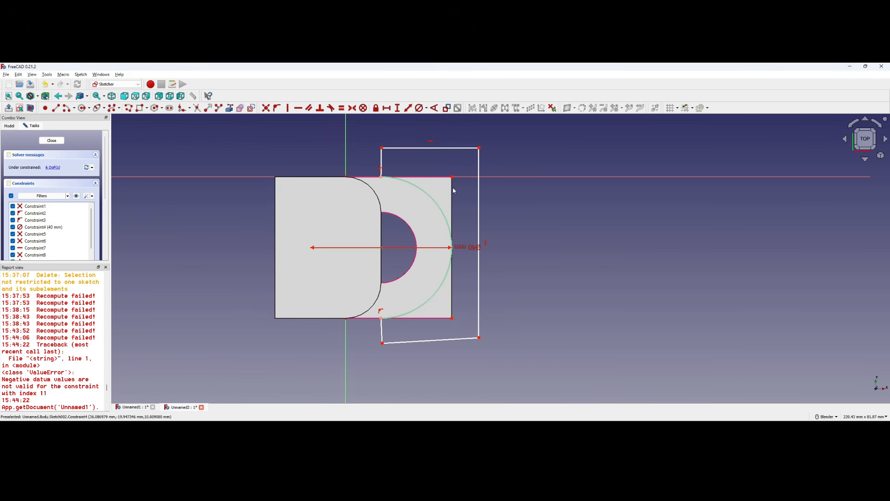
- Constrain the outline's short closing segments vertical and its lower long segment horizontal
left_click(382, 333)
left_click(288, 108)
key("v")
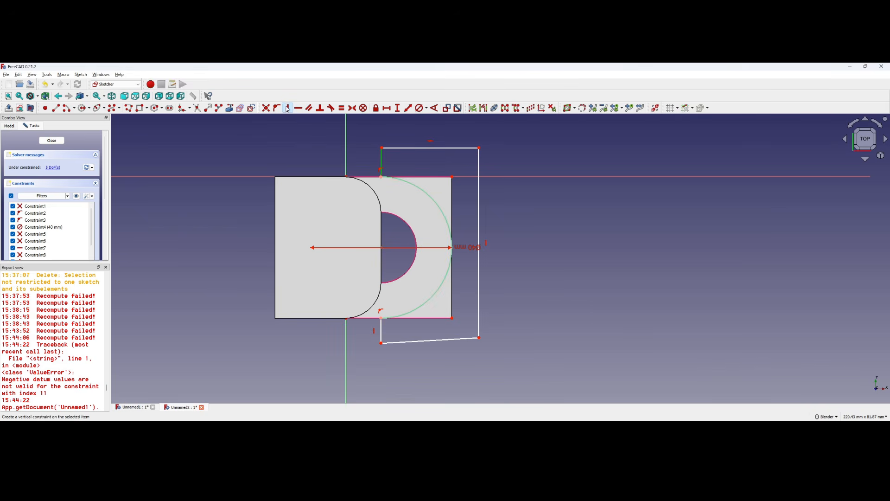
left_click(298, 108)
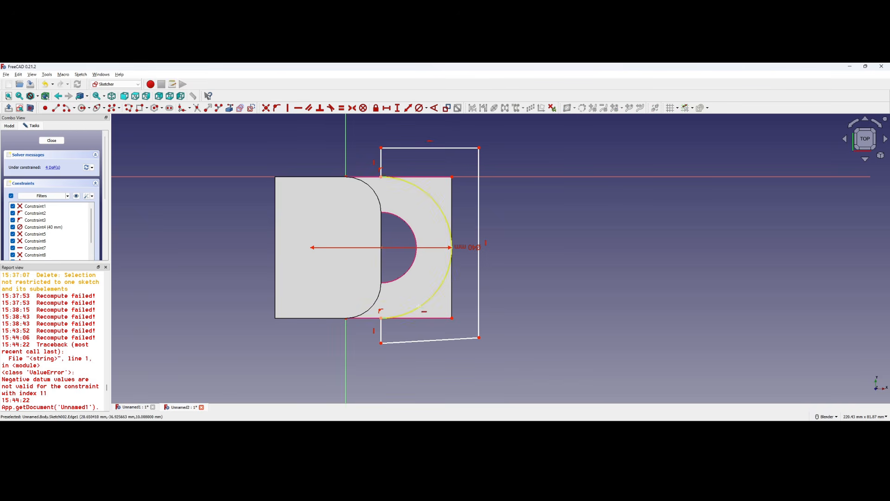
left_click(448, 340)
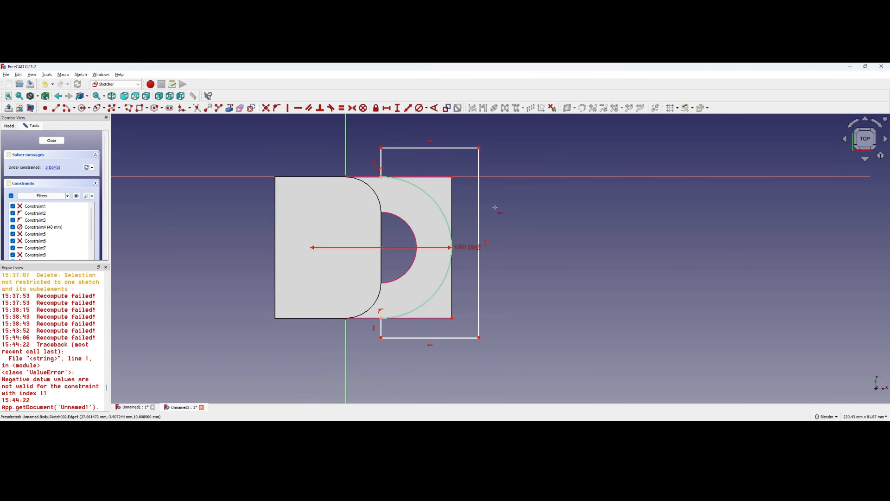
- Dimension the outline's long outer vertical edge and its upper horizontal edge, keeping the lengths as drawn
left_click(480, 175)
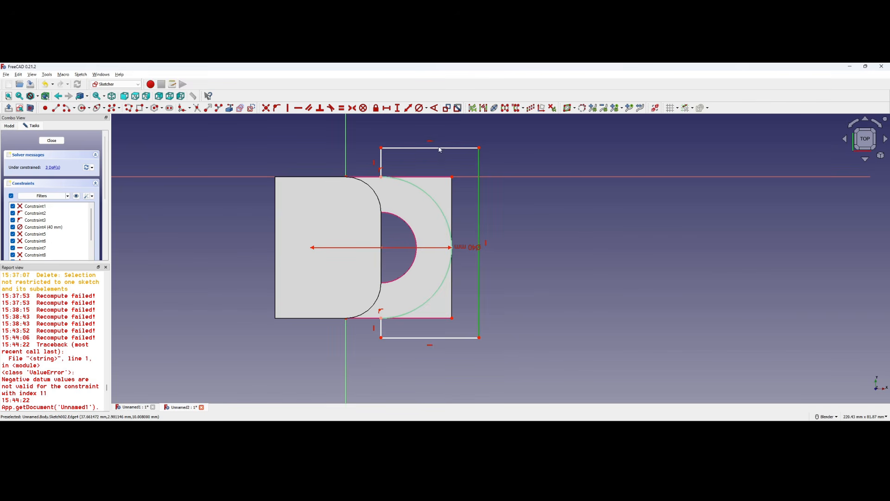
left_click(398, 107)
left_click(444, 152)
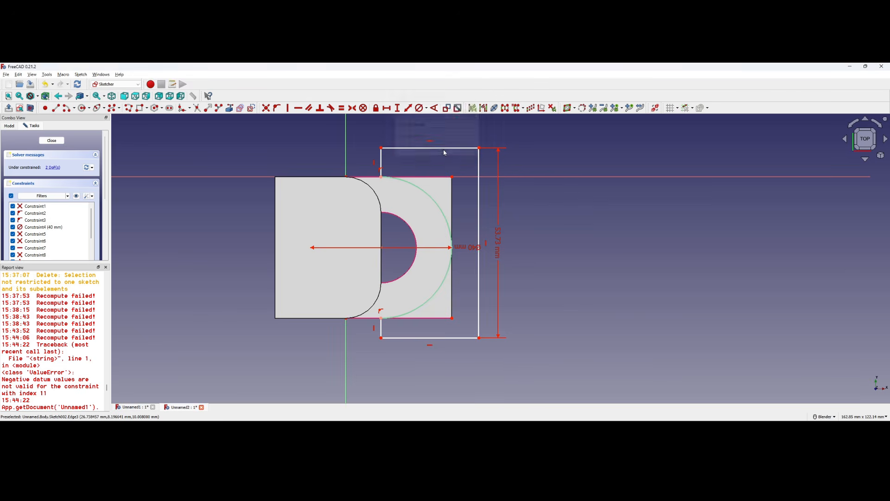
left_click(399, 148)
left_click(387, 107)
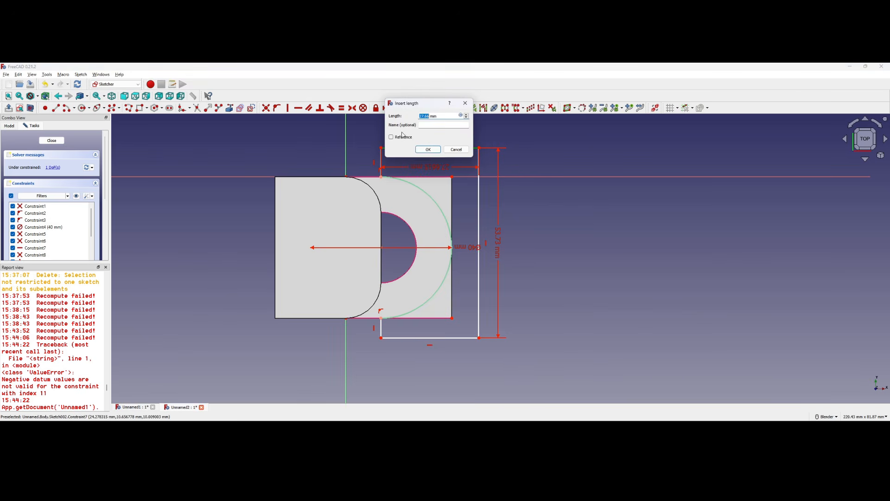
left_click(443, 151)
- Try to add a horizontal length dimension to the outline's lower edge
left_click(425, 338)
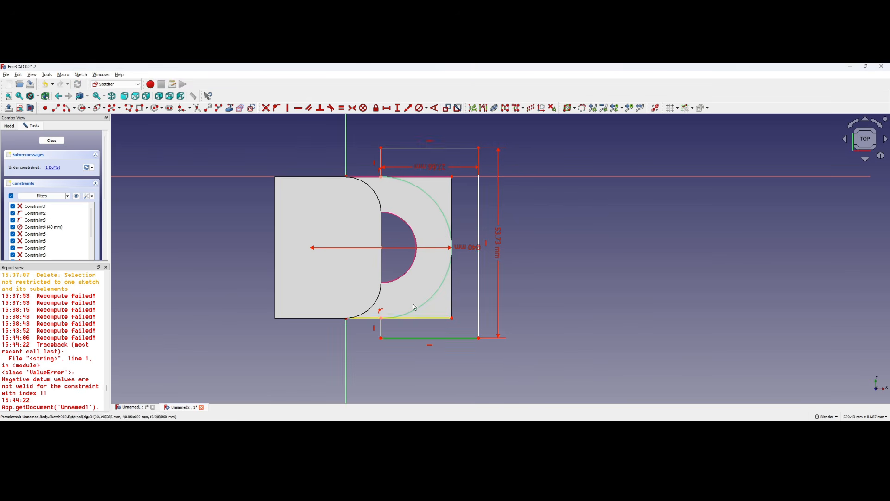
left_click(386, 108)
left_click(427, 151)
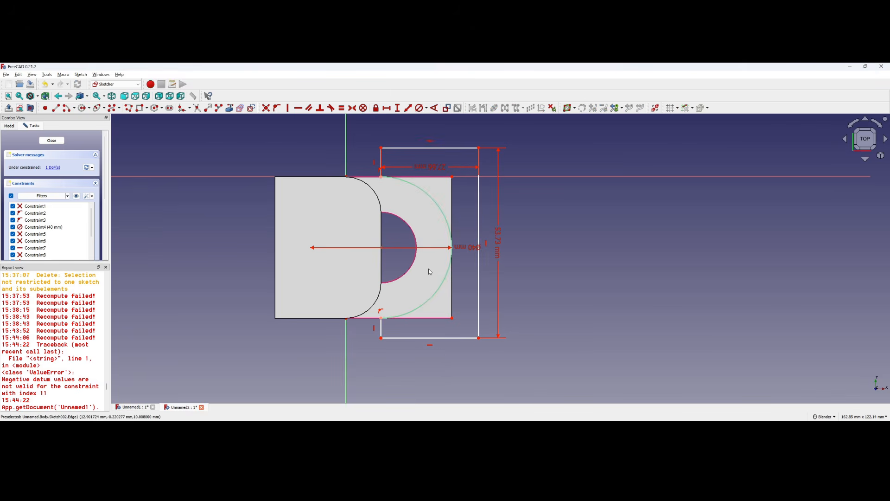
- Check the sketch's remaining freedom and dimension the short upper vertical segment at its drawn length
left_click(53, 168)
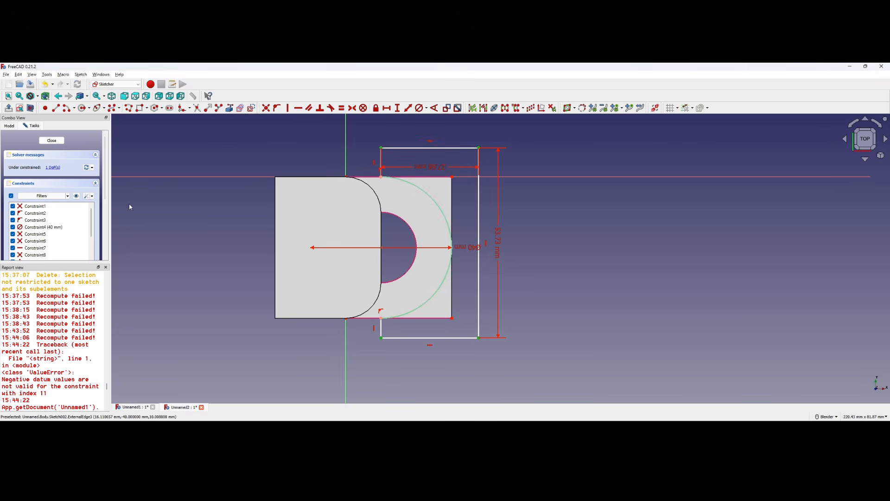
mouse_move(408, 339)
left_mouse_down()
mouse_move(411, 360)
mouse_move(419, 340)
left_mouse_up()
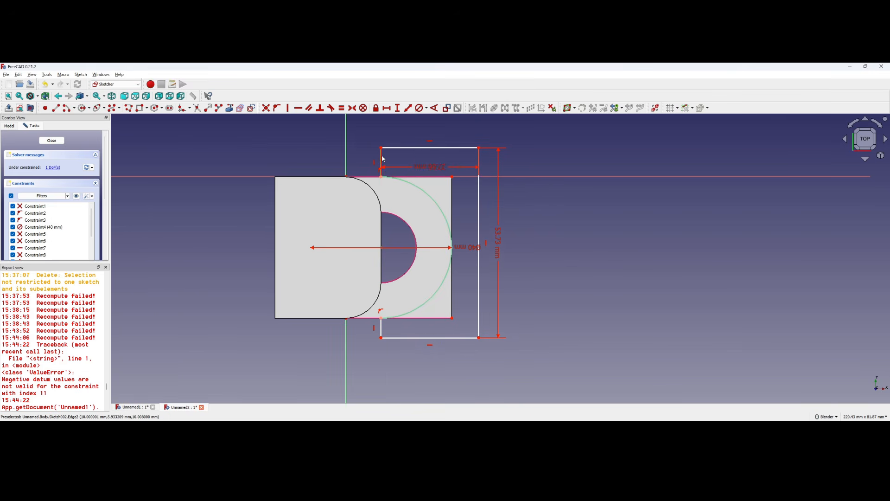
left_click(398, 107)
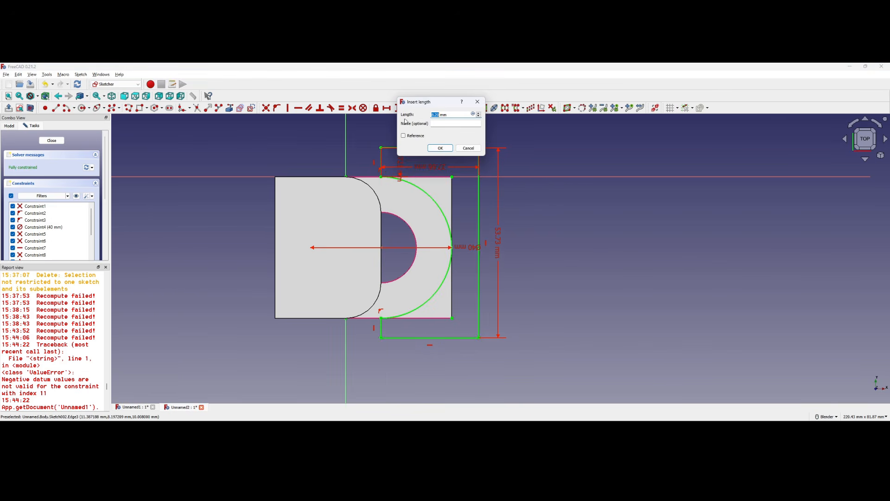
left_click(442, 148)
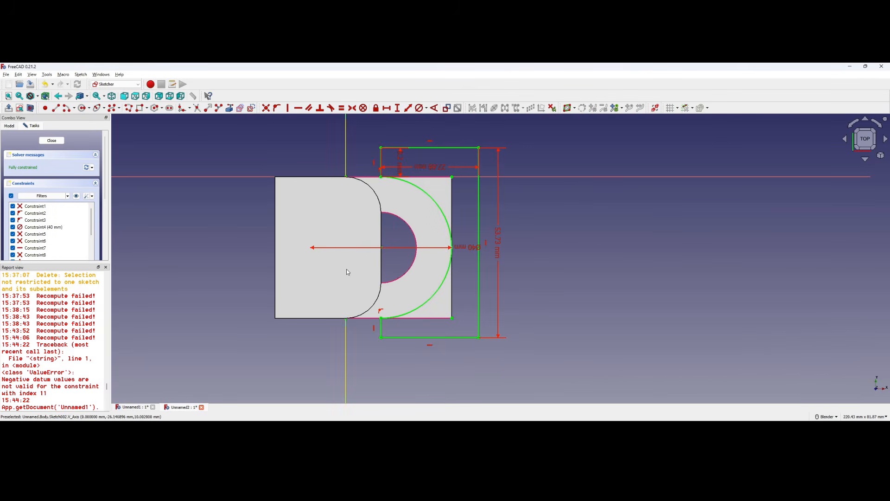
- Finish the sketch and pocket its profile with type To first to round the end of the lower arm
left_click(50, 141)
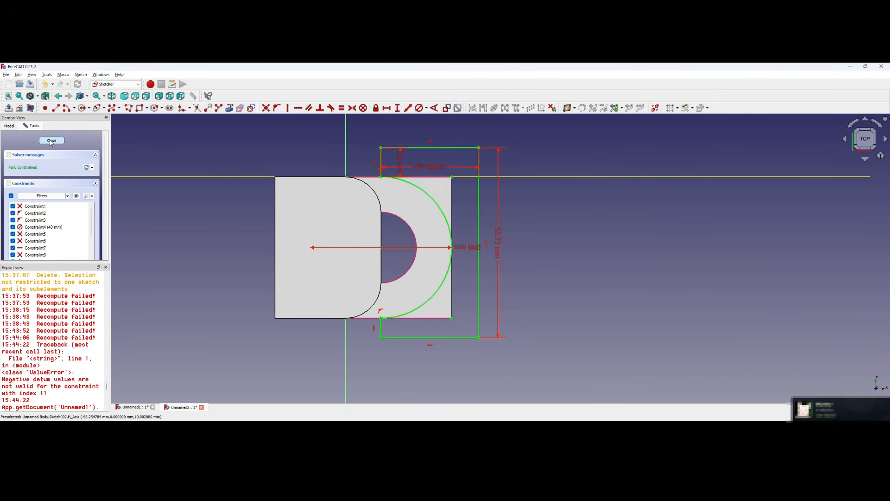
middle_click_drag(477, 256, 492, 317)
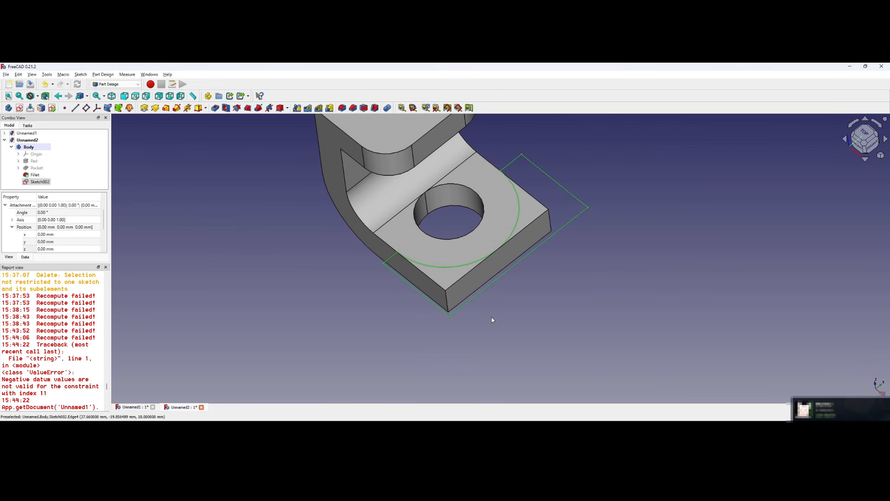
left_click(216, 108)
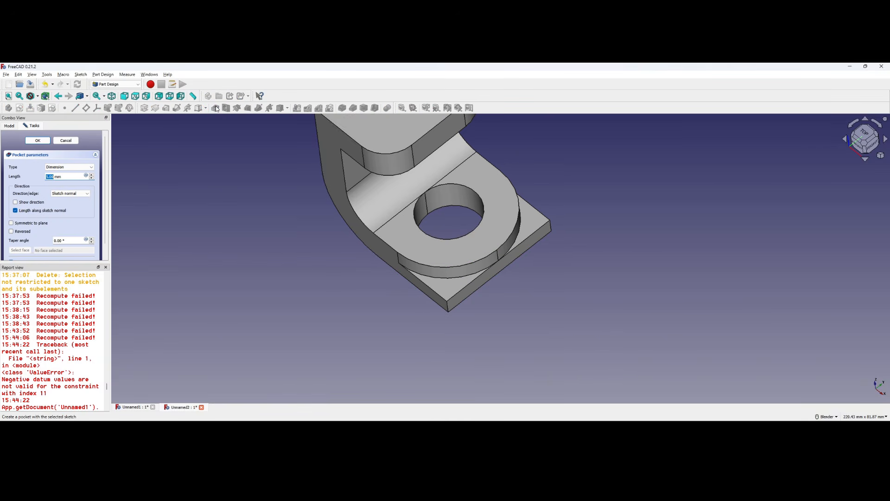
left_click(70, 167)
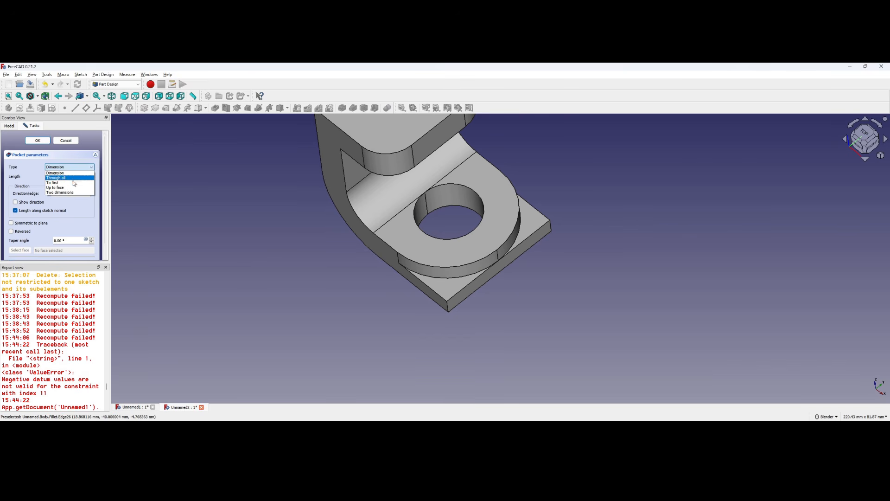
left_click(73, 182)
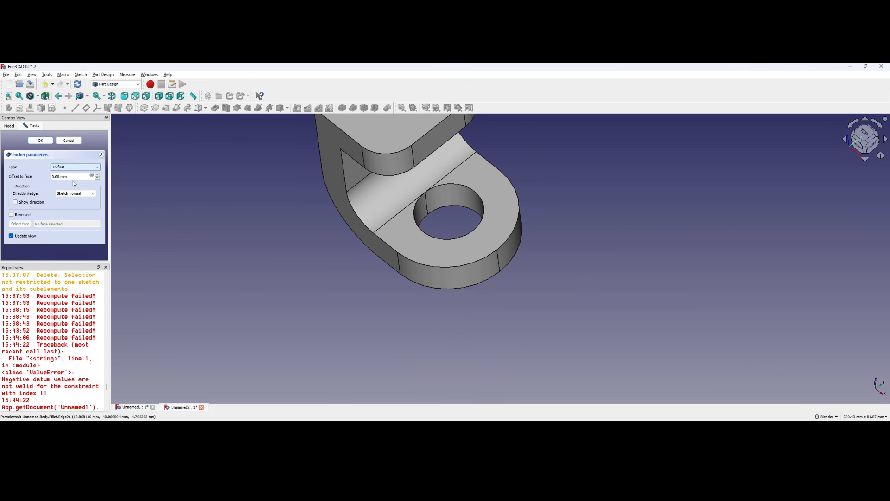
left_click(41, 141)
- Examine the bracket from several angles, including a close look at the edge where the rounded lower arm meets its straight side
middle_click_drag(551, 307, 516, 234)
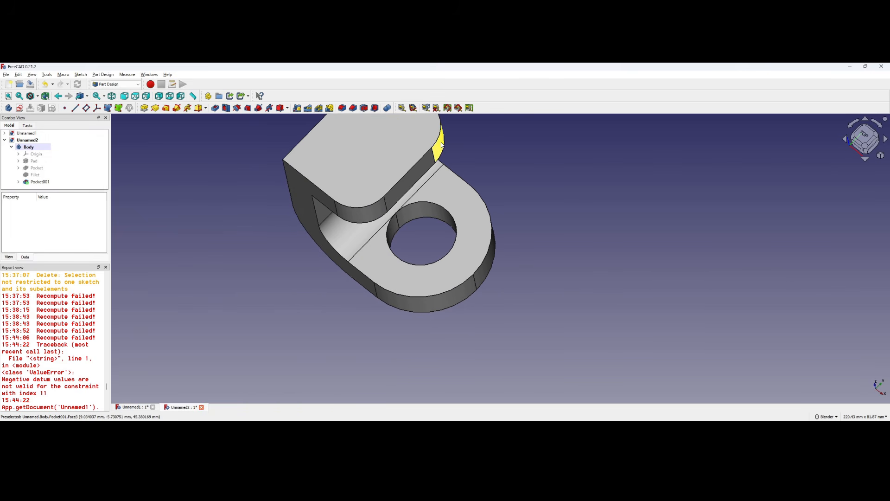
scroll(479, 292, "up", 15)
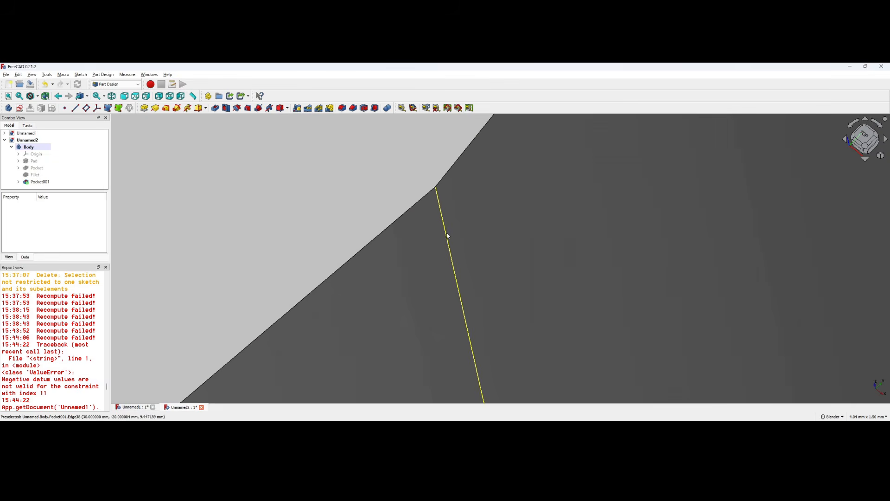
scroll(444, 238, "down", 4)
scroll(444, 239, "down", 18)
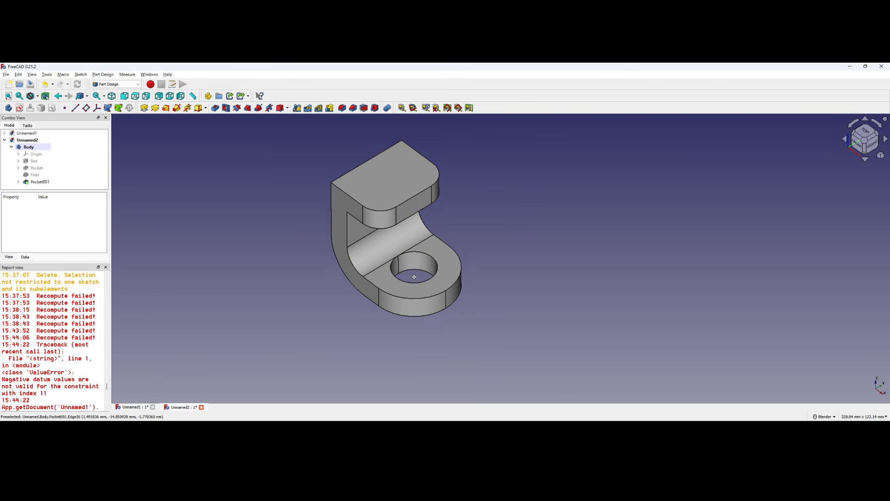
scroll(427, 268, "up", 2)
scroll(434, 263, "down", 2)
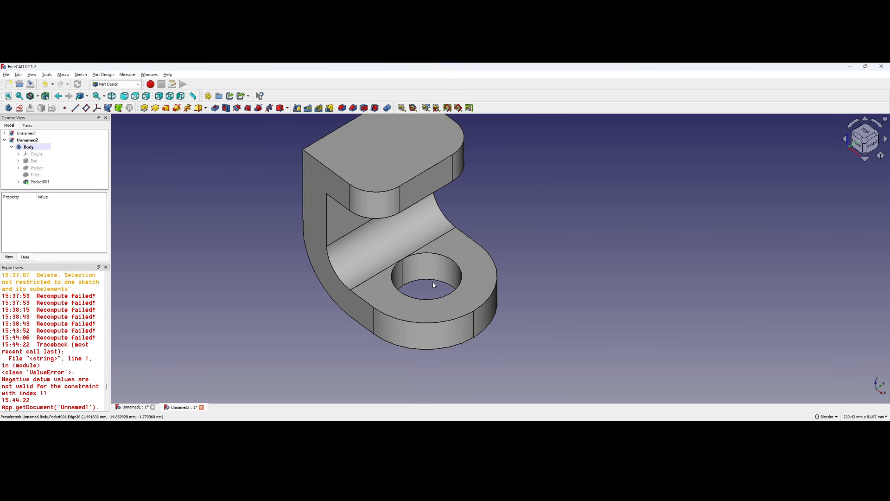
middle_click_drag(434, 287, 432, 285)
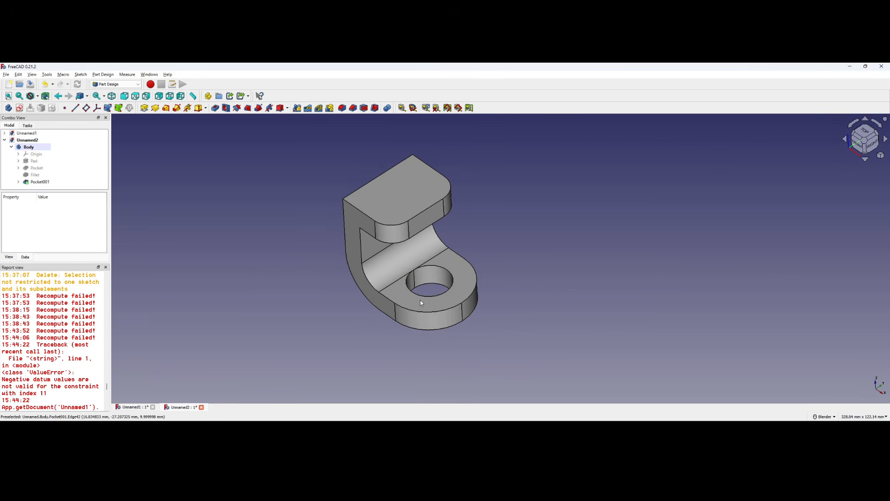
scroll(431, 295, "up", 2)
middle_click_drag(436, 292, 434, 295)
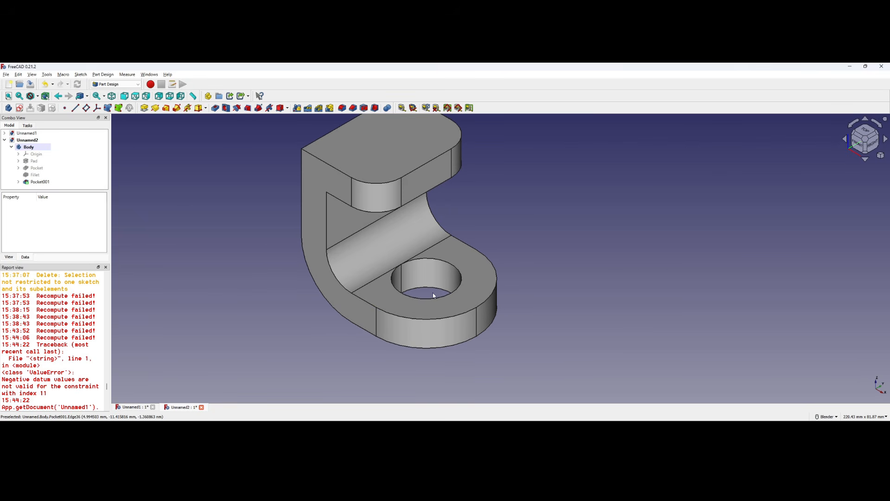
scroll(578, 299, "down", 1)
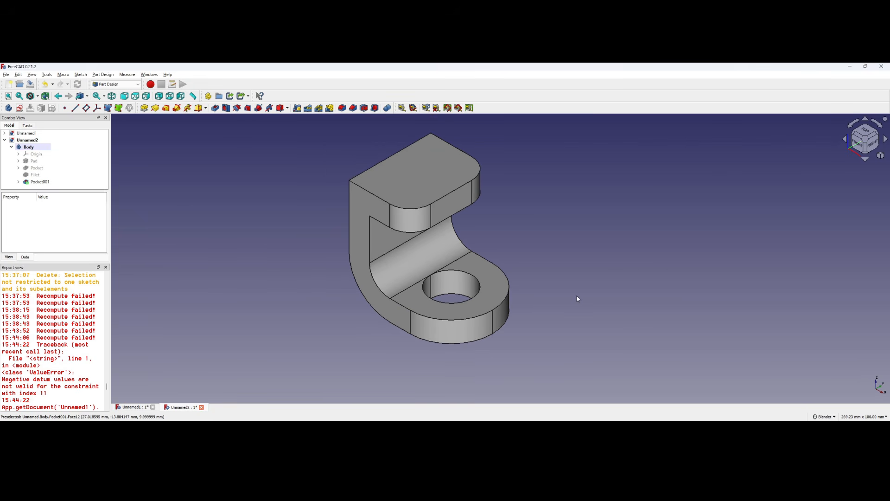